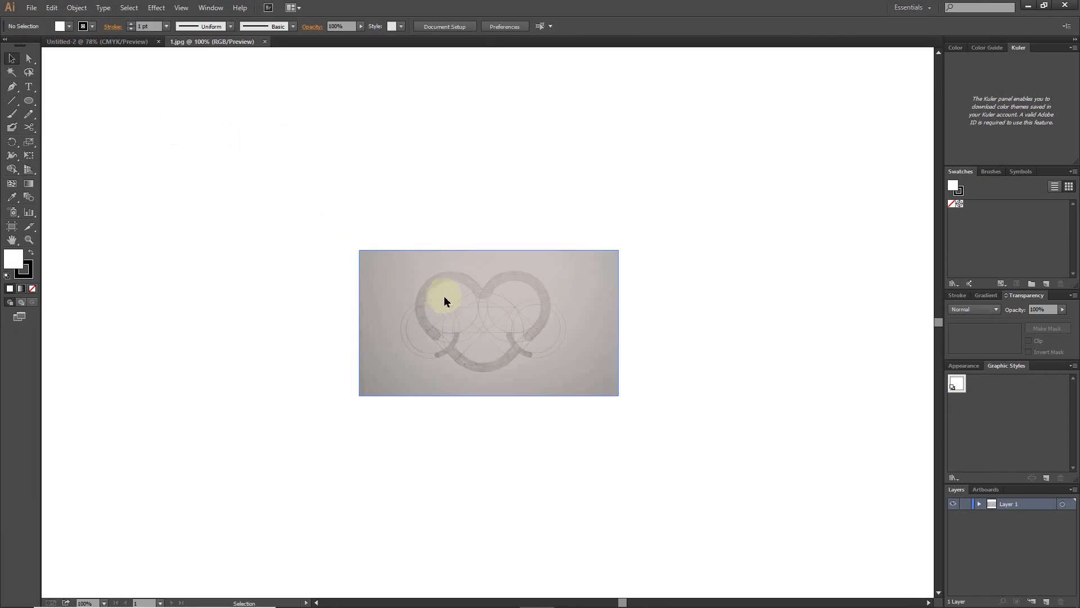
Step: Bring the 1.jpg sketch into the Untitled-2 document and scale it from the artboard's upper-left corner to fill the artboard, about 1920 px wide
left_click_drag(438, 284, 218, 173)
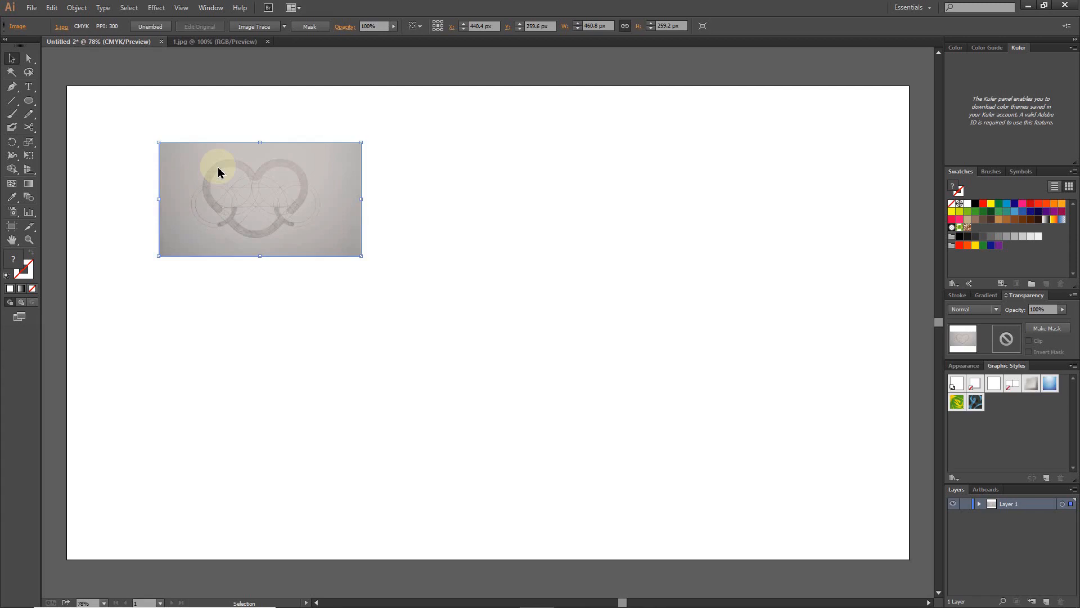
left_click_drag(184, 158, 93, 102)
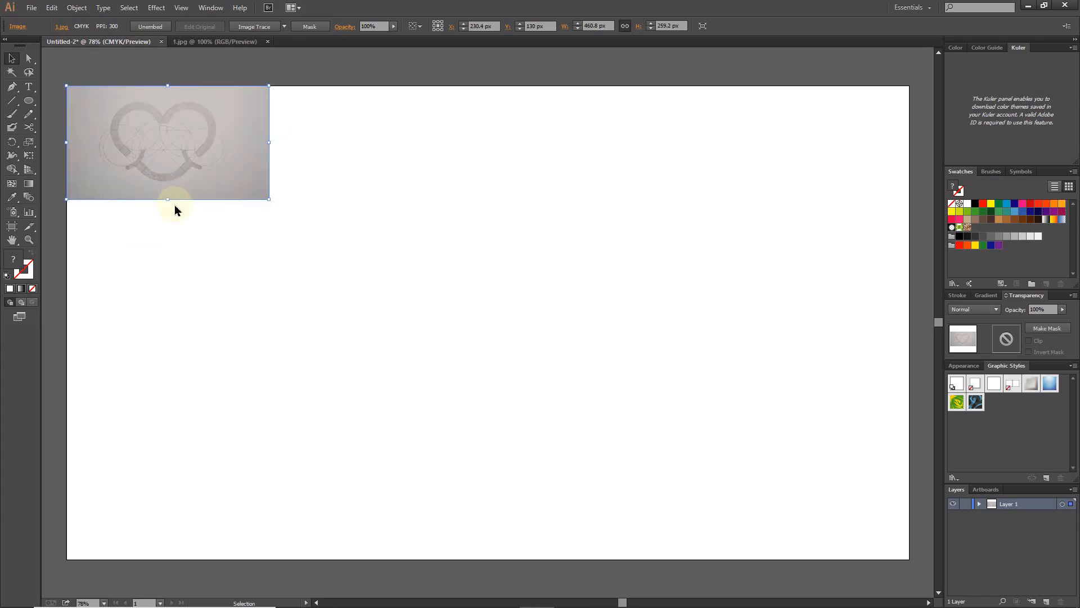
left_click_drag(269, 199, 907, 558)
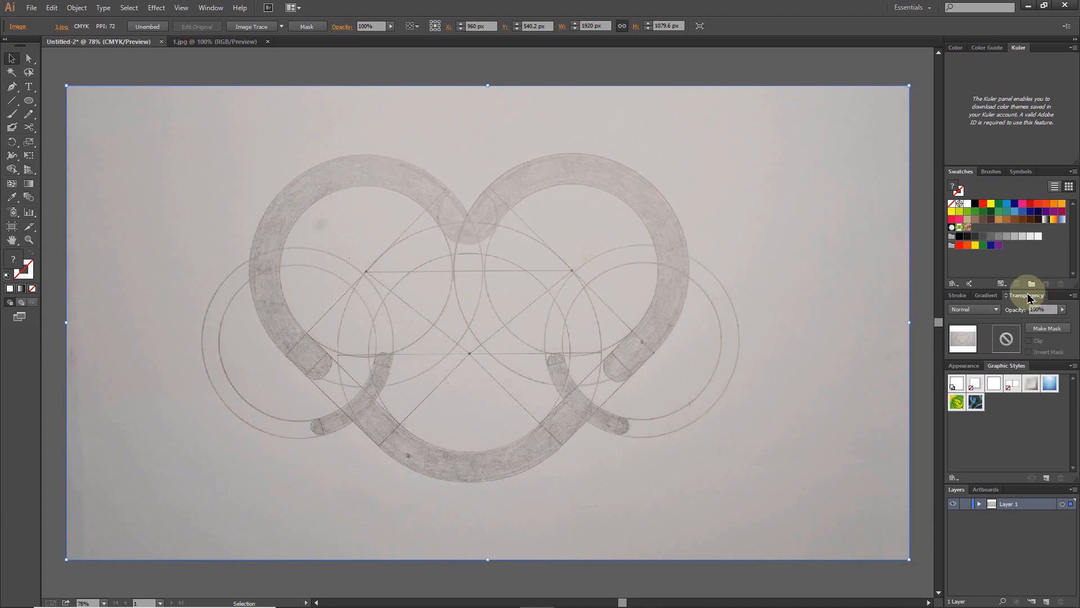
Step: Reduce the opacity of the sketch image to 50%
left_click(209, 7)
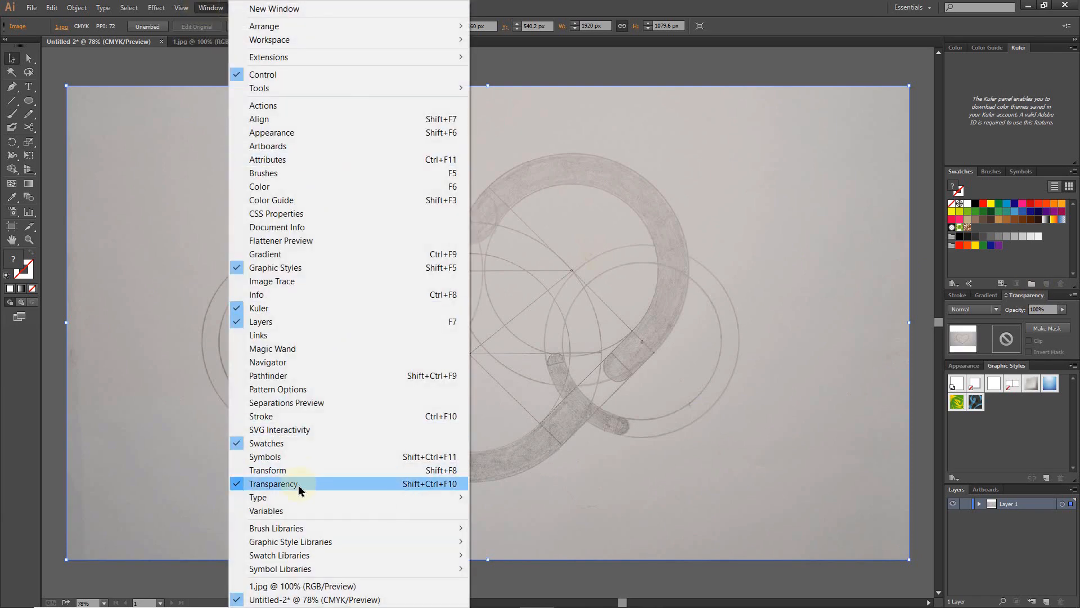
left_click(1042, 309)
type("50")
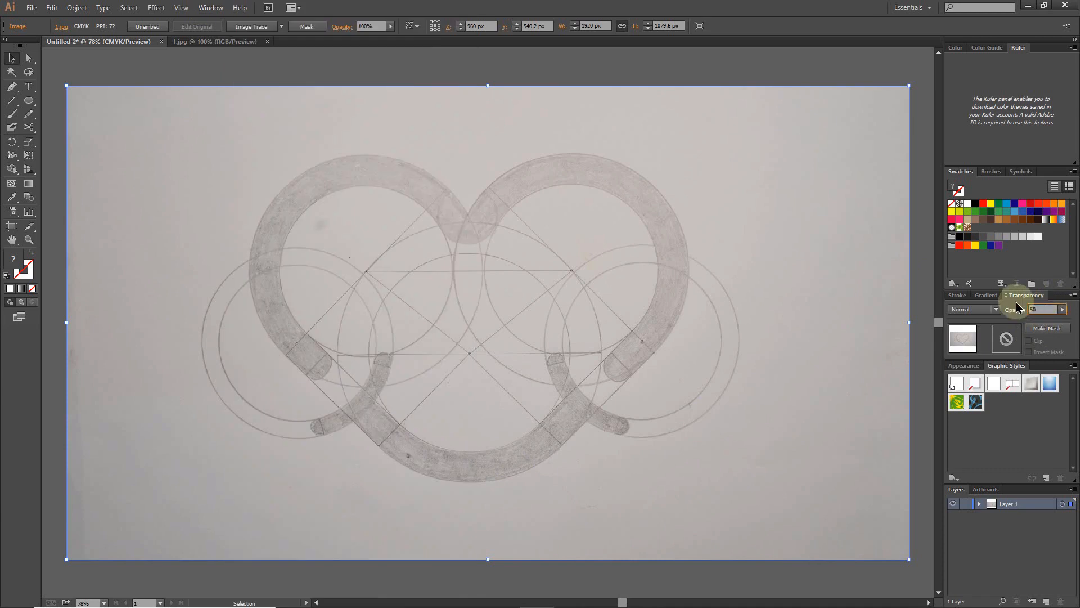
key("Return")
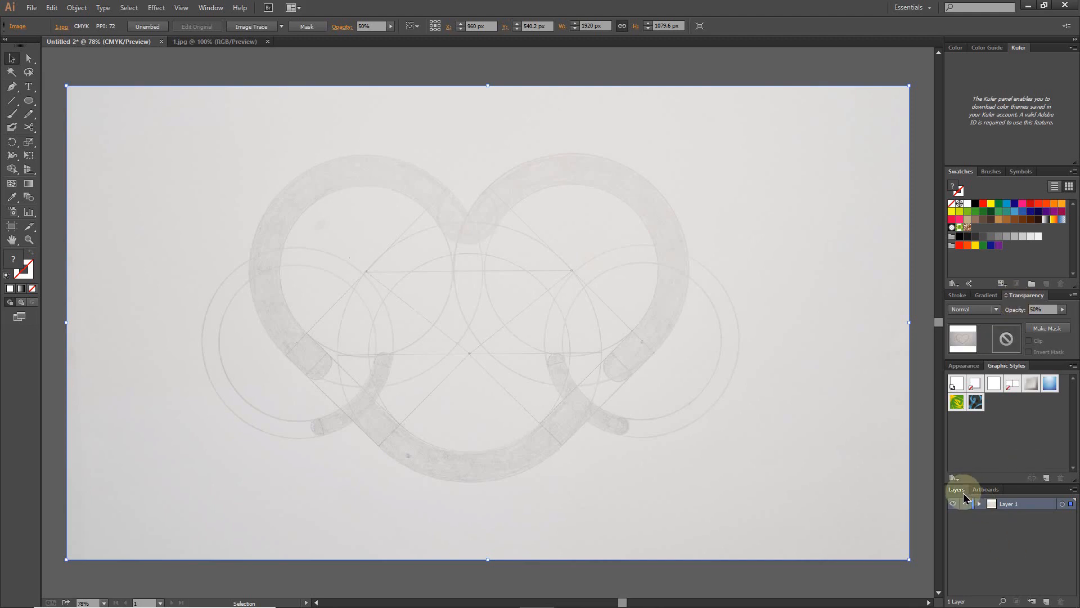
Step: Expand Layer 1 and lock the sketch image inside it
left_click(209, 7)
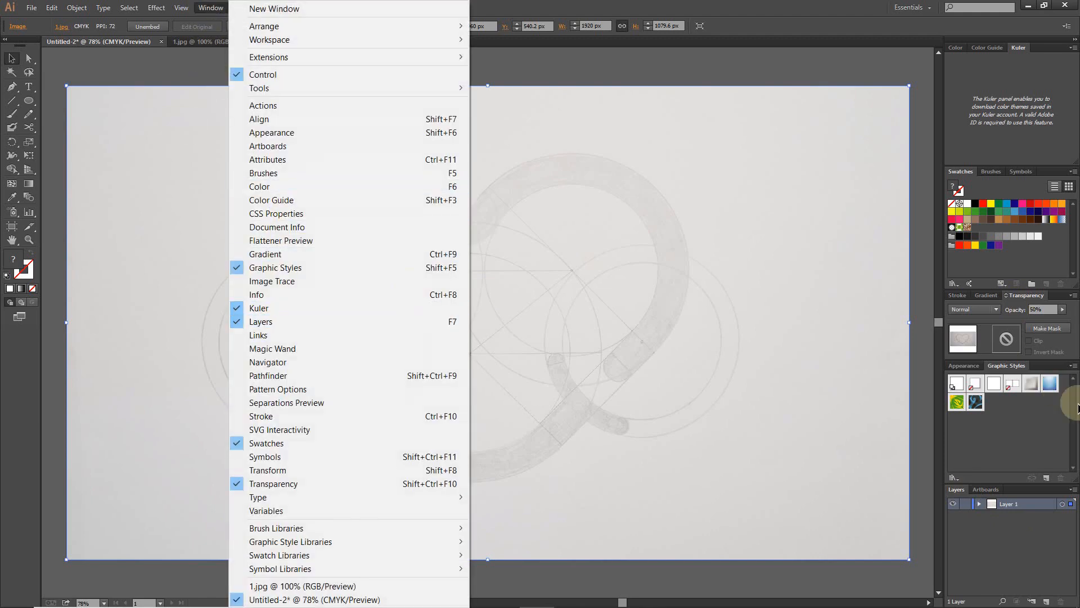
left_click(979, 504)
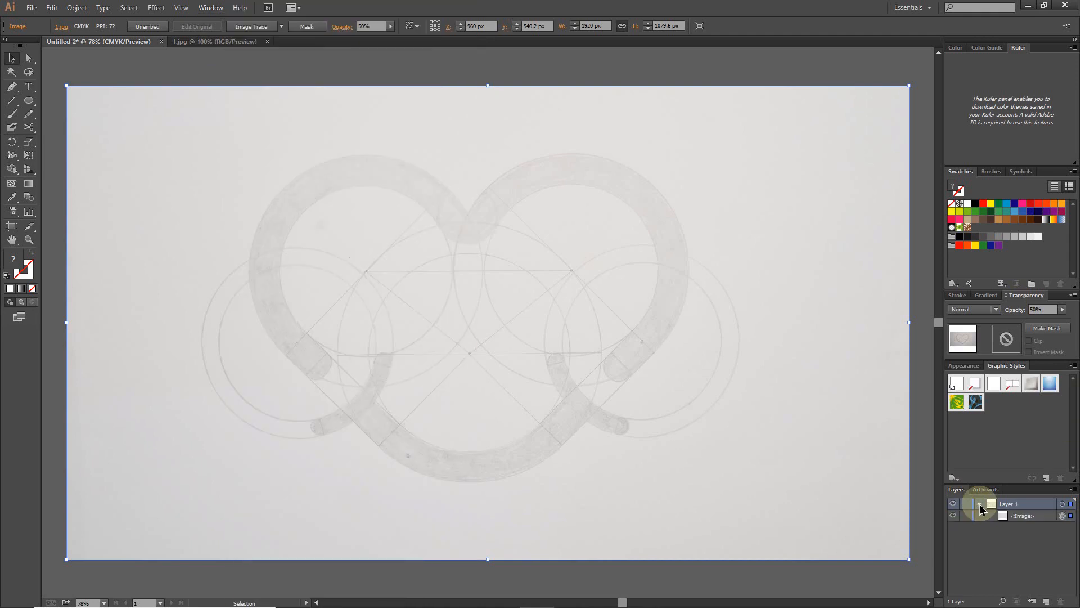
left_click(1030, 522)
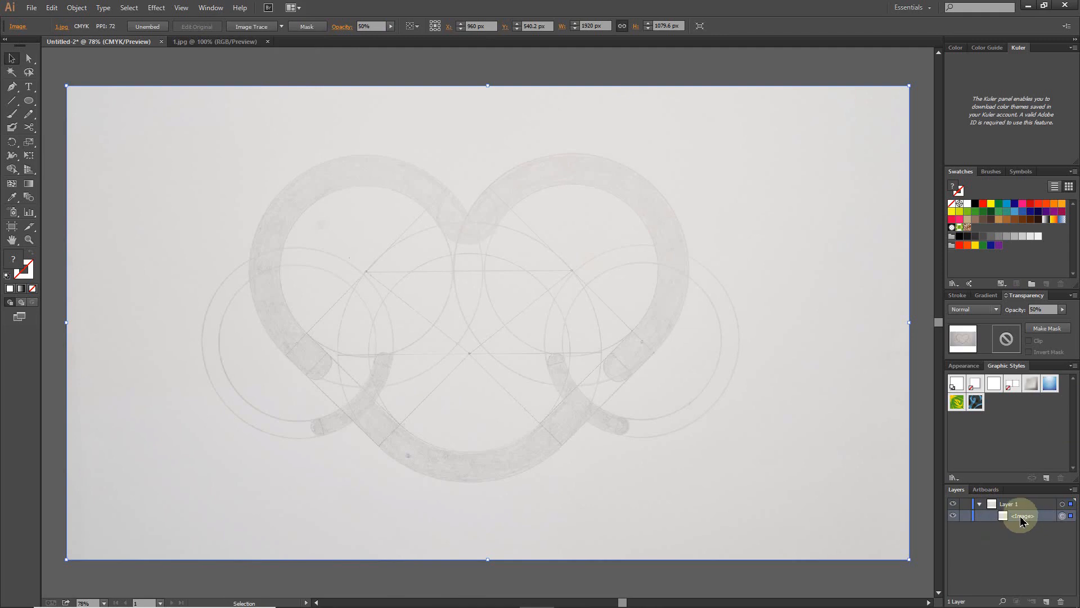
left_click(964, 516)
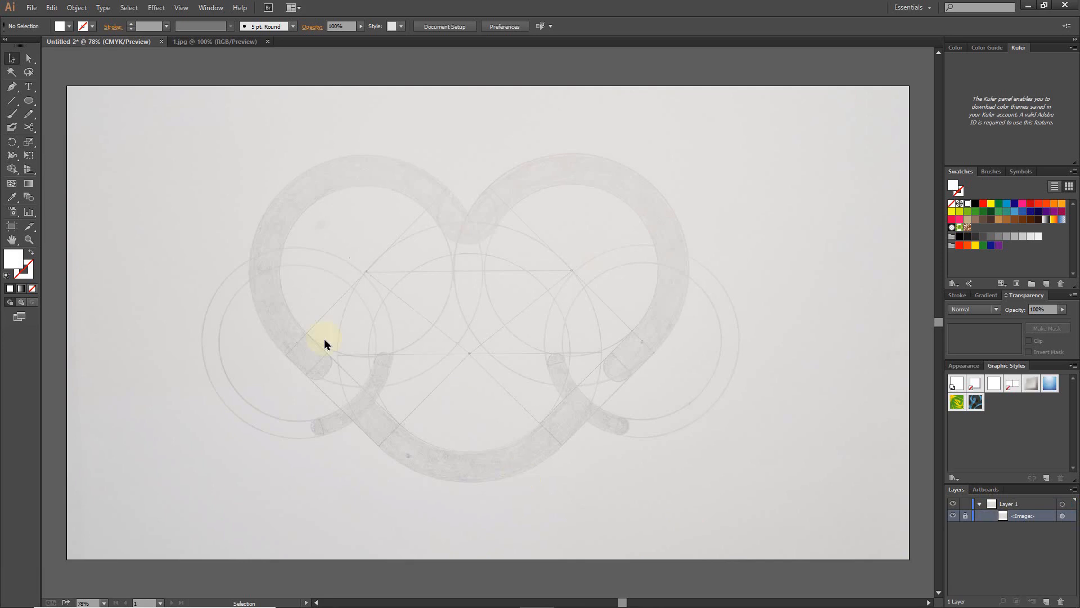
Step: Draw a circle about 464 px across from the centre of the sketch's upper-right ring and remove its fill
left_click(28, 100)
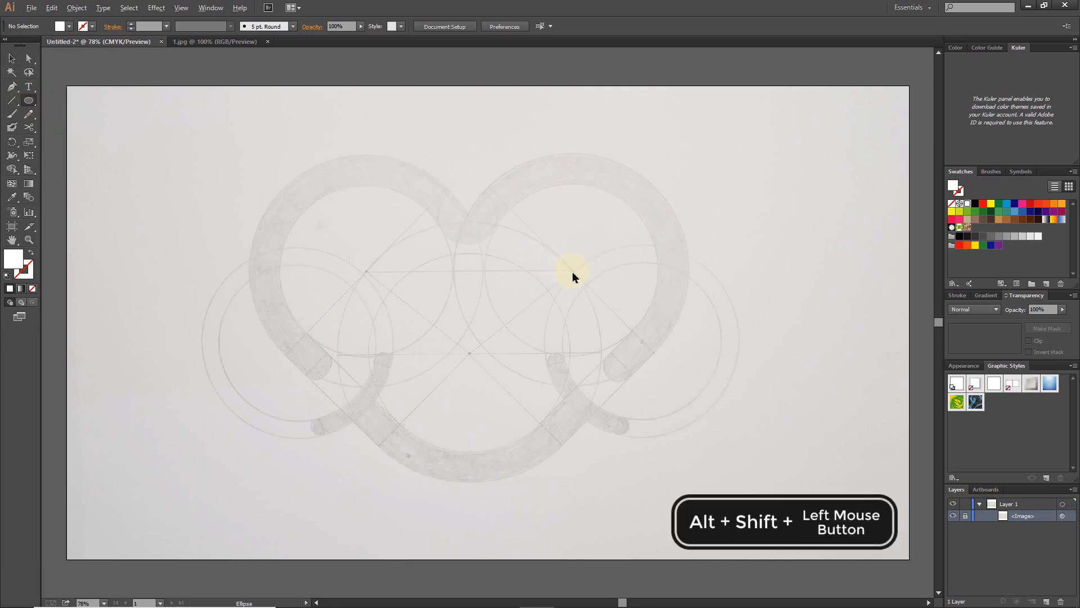
left_click_drag(573, 276, 663, 376)
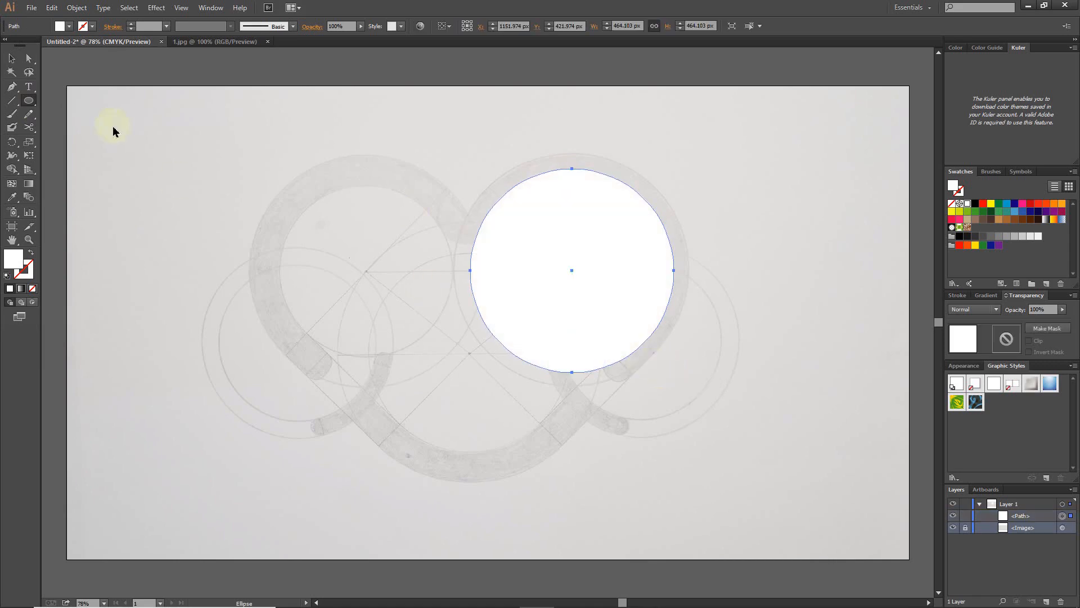
left_click(83, 26)
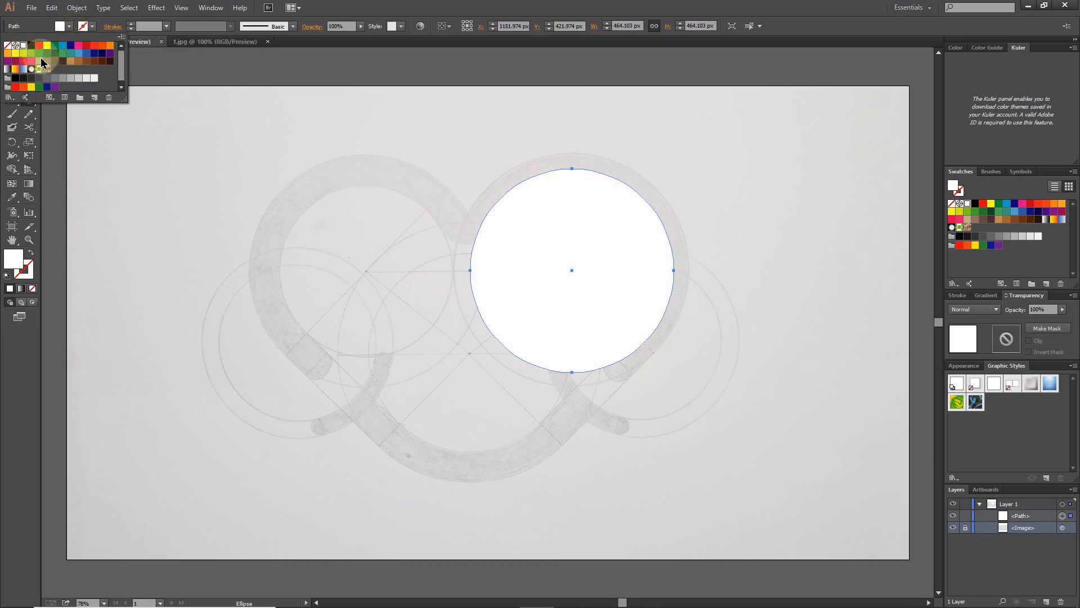
left_click(7, 45)
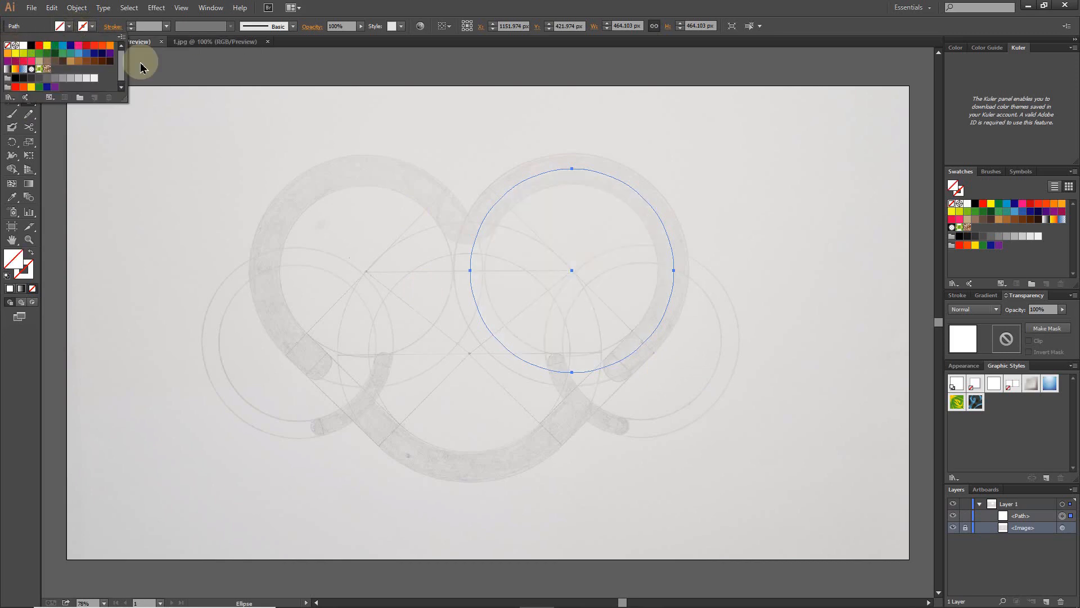
Step: Give the circle a black stroke with a weight of 50 pt
left_click(83, 26)
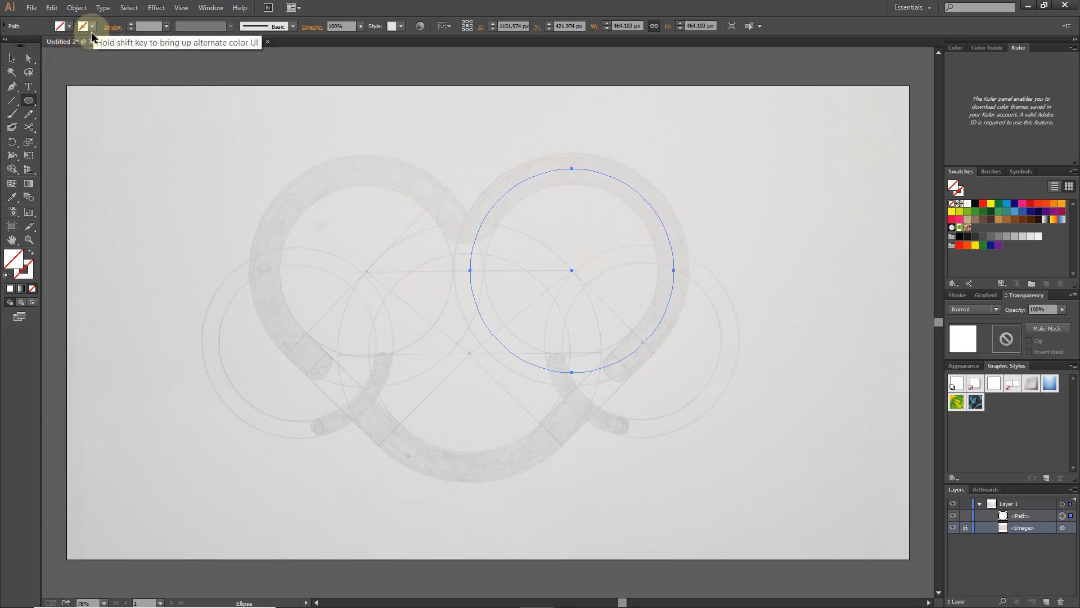
left_click(87, 26)
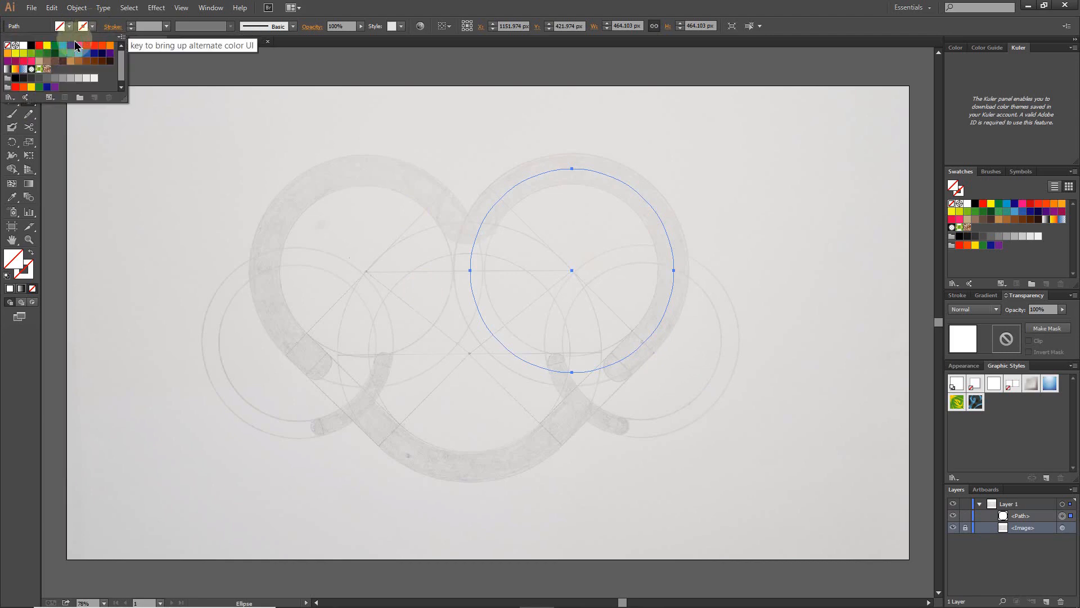
left_click(32, 45)
left_click(138, 27)
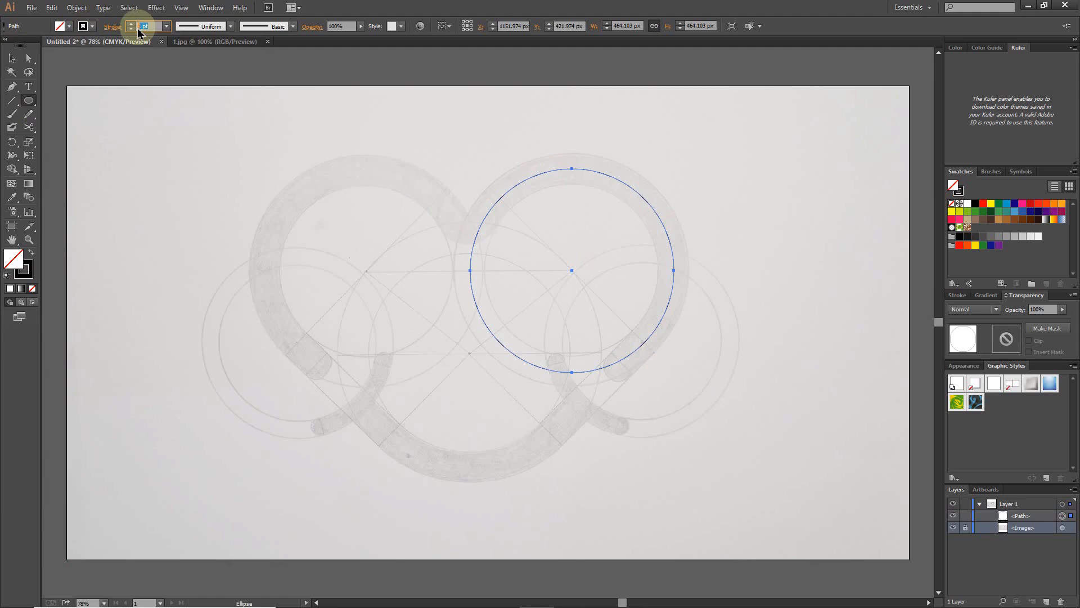
type("50")
key("Return")
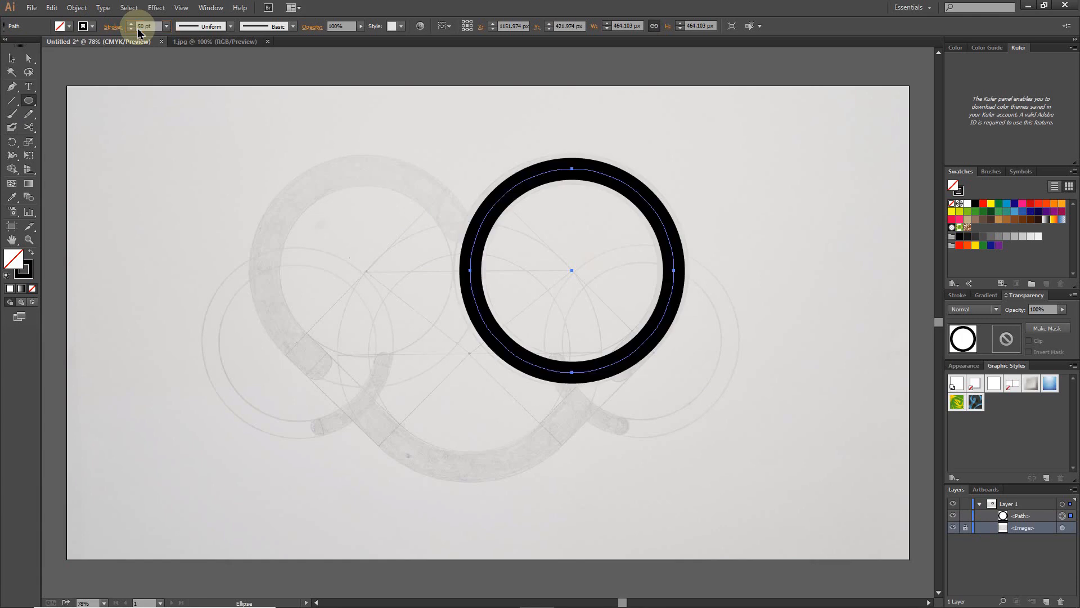
Step: Set the circle's opacity to 50% so the sketch shows through
left_click(1039, 310)
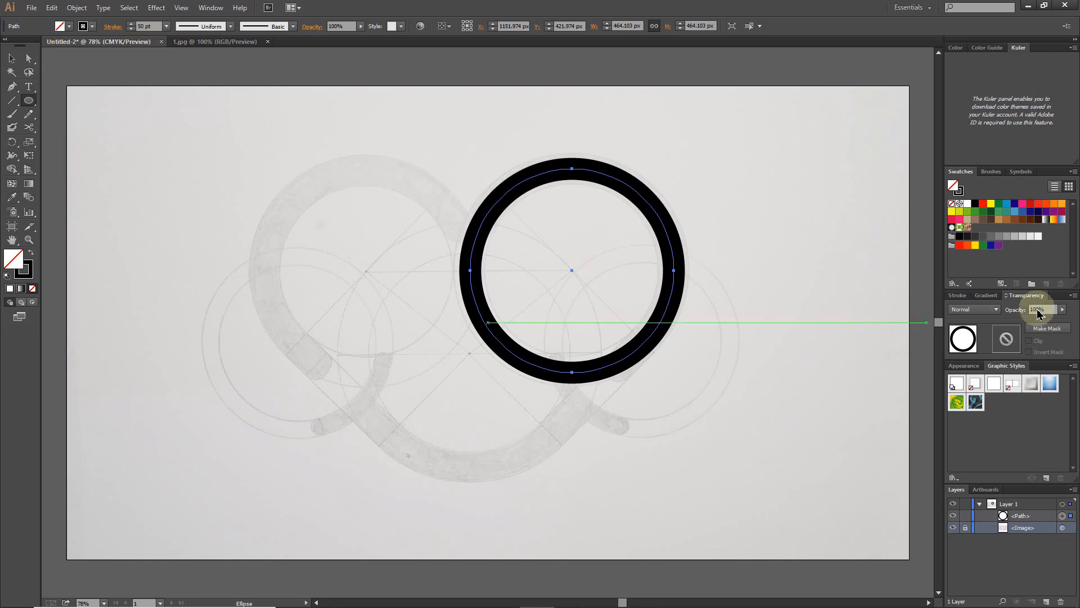
left_click_drag(1043, 311, 1018, 301)
type("50")
key("Return")
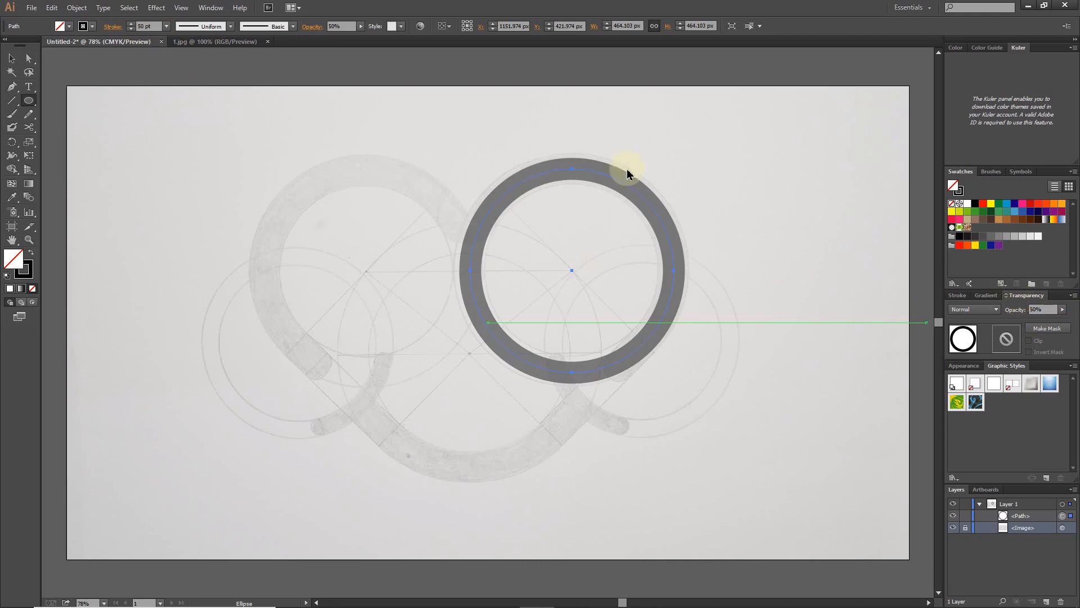
Step: Try a 60 pt stroke on the circle, then set the weight to 75 pt to match the sketched ring
left_click(157, 28)
type("60")
key("Return")
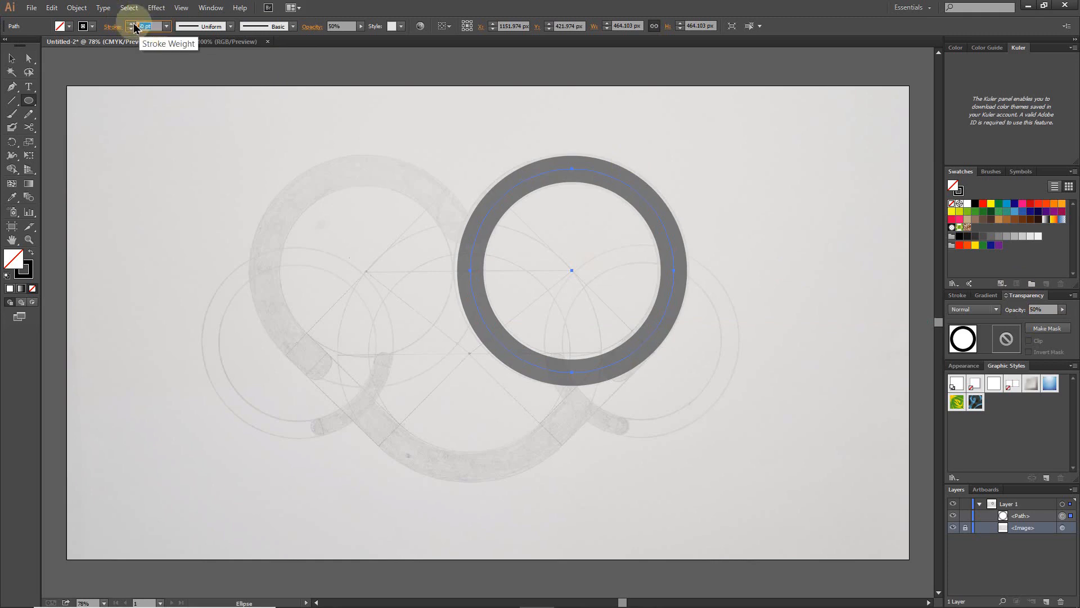
left_click(132, 24)
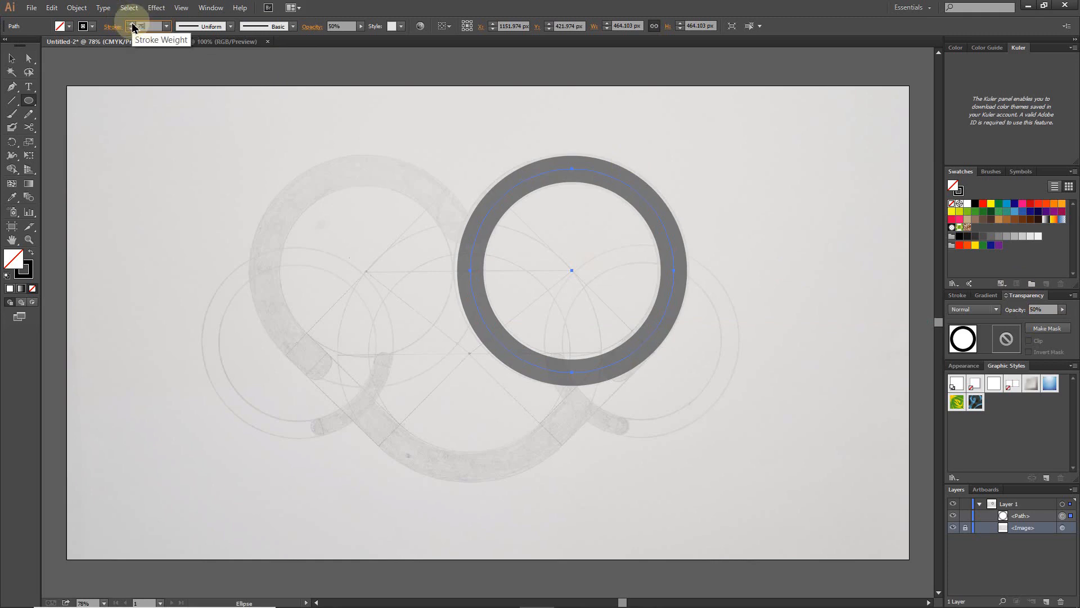
left_click(133, 24)
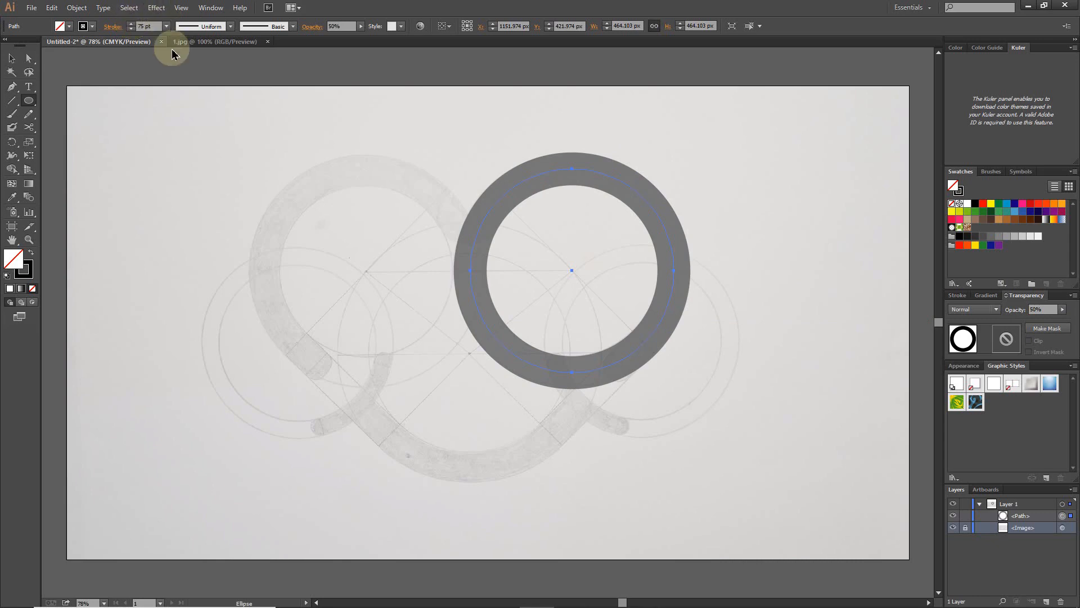
Step: Show the rulers and place a vertical guide through the circle's leftmost anchor point
left_click(179, 8)
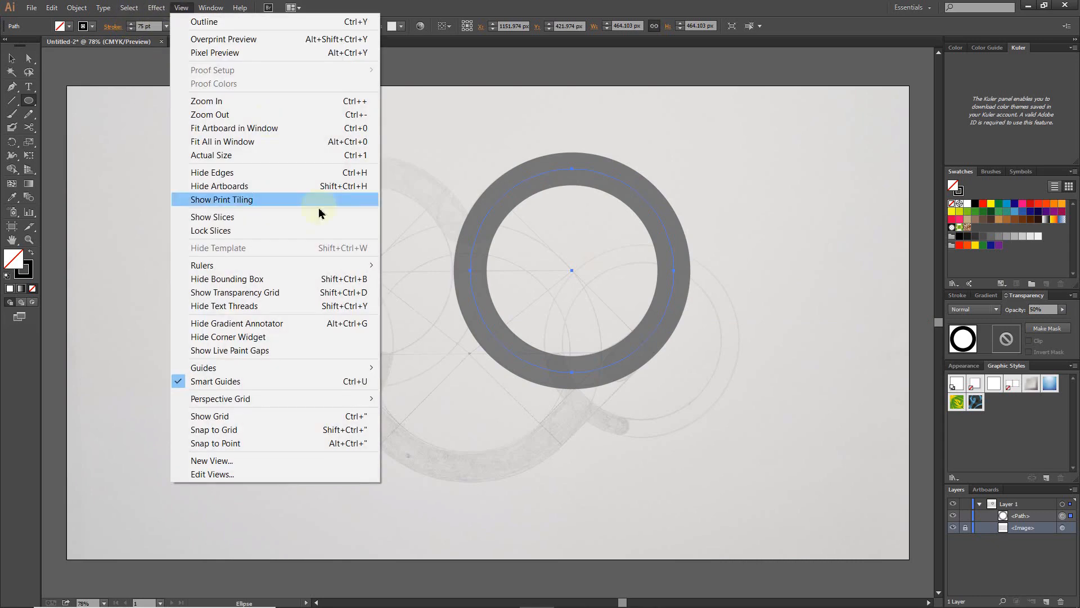
mouse_move(281, 267)
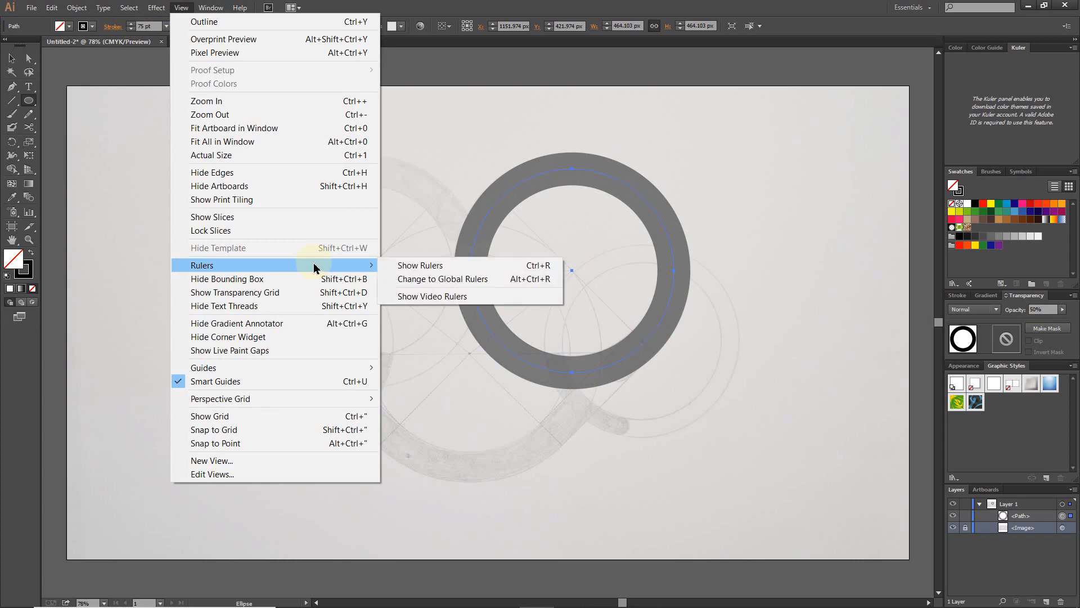
left_click(411, 270)
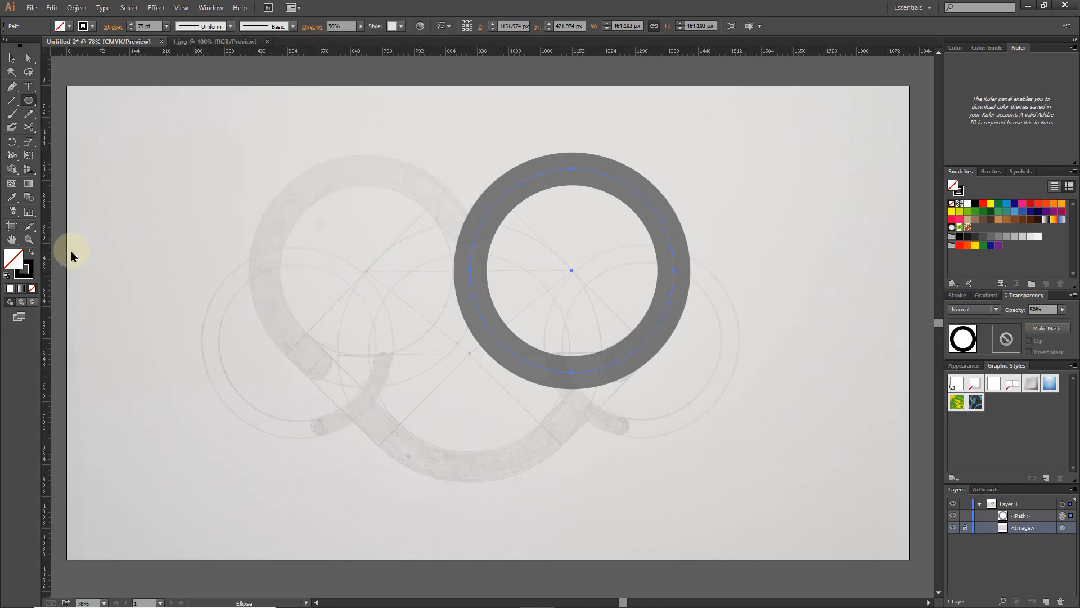
left_click_drag(45, 256, 471, 278)
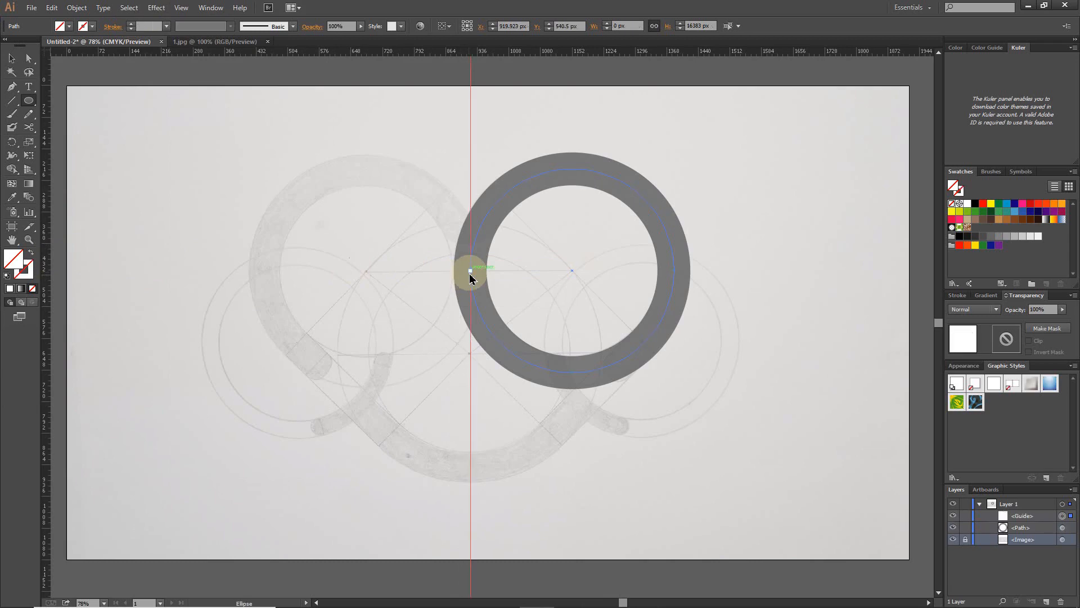
left_click(259, 225)
Step: Draw a horizontal red line with a 5 pt stroke, about 464 px long, from the circle's leftmost anchor to its rightmost anchor
left_click(10, 101)
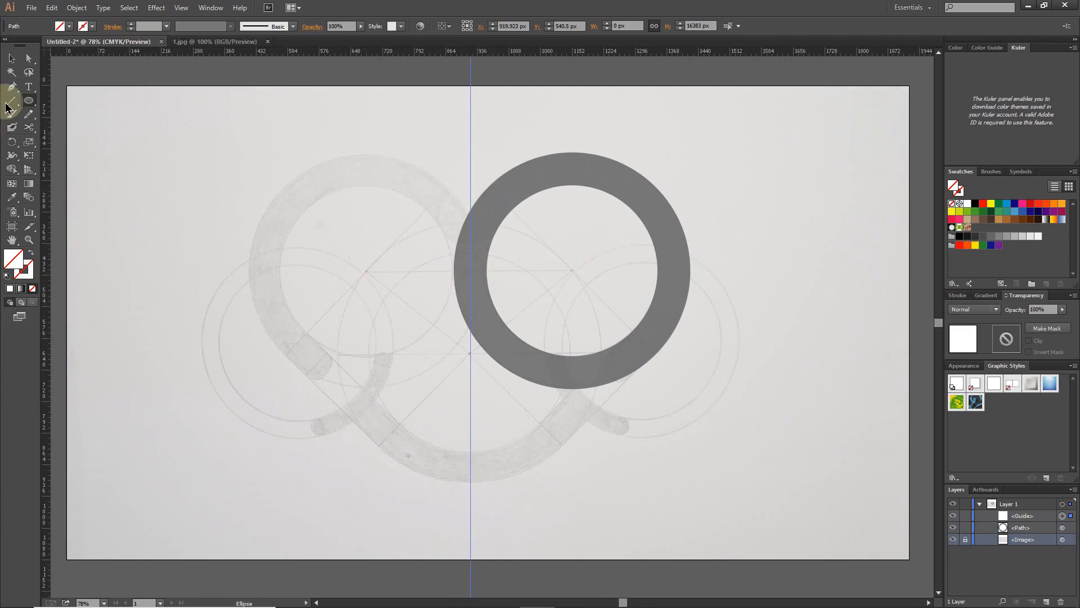
key("v")
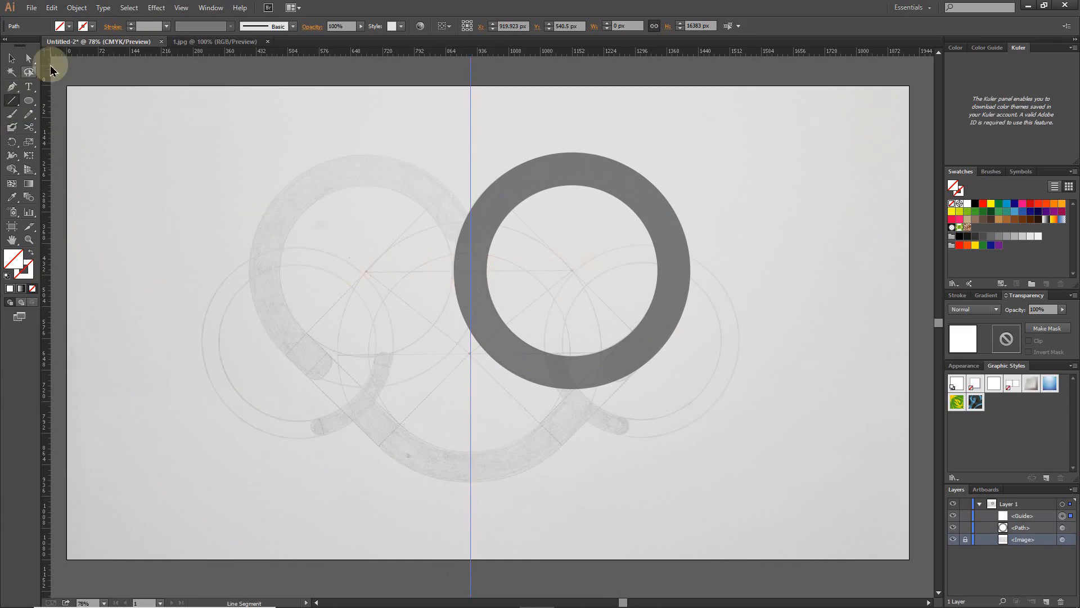
left_click(84, 27)
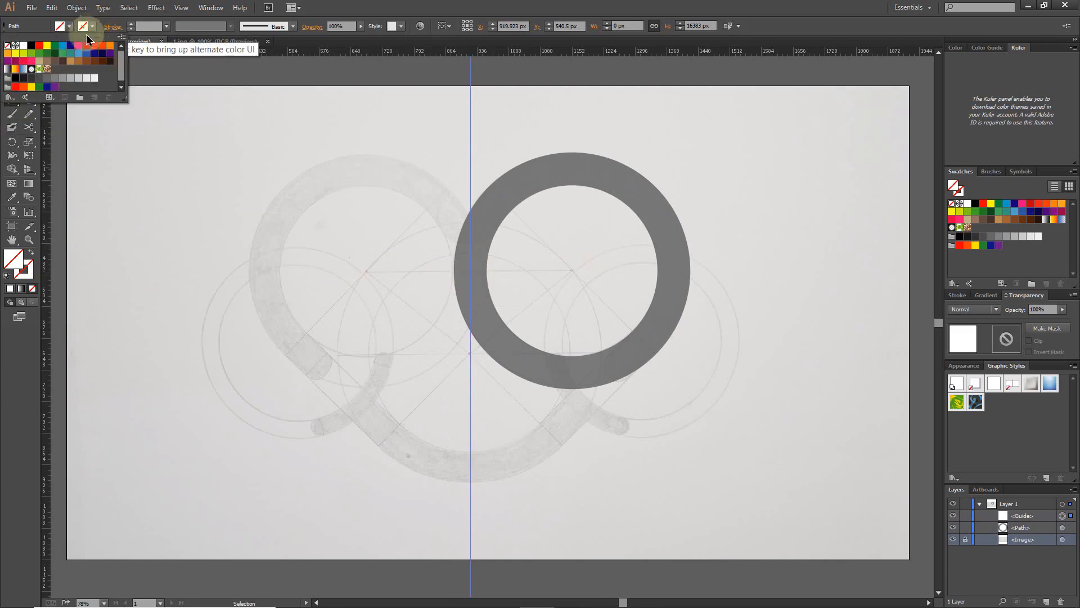
left_click(39, 45)
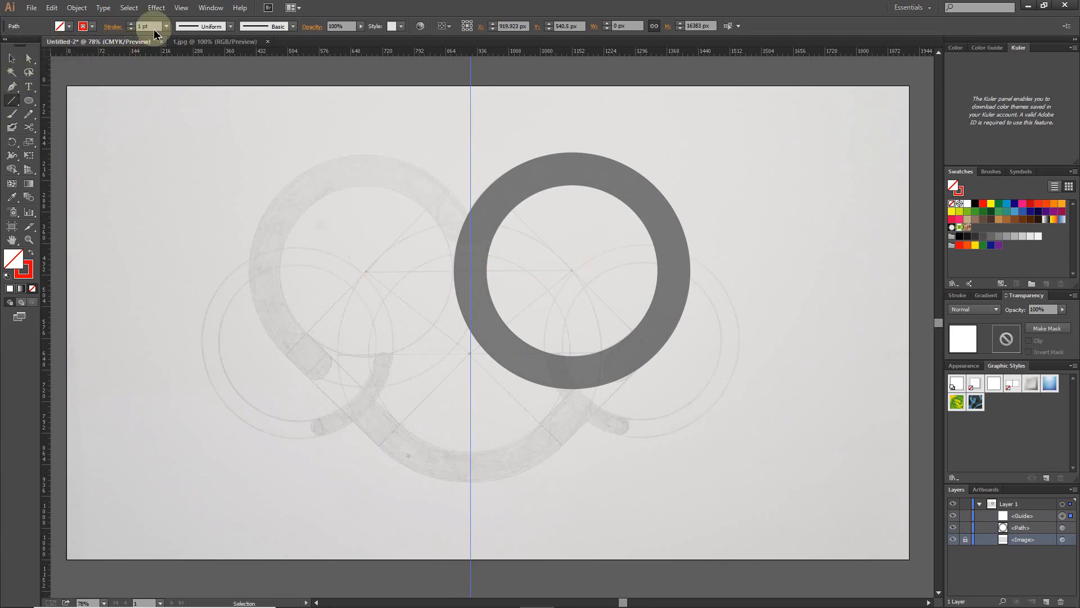
left_click(131, 26)
type("5")
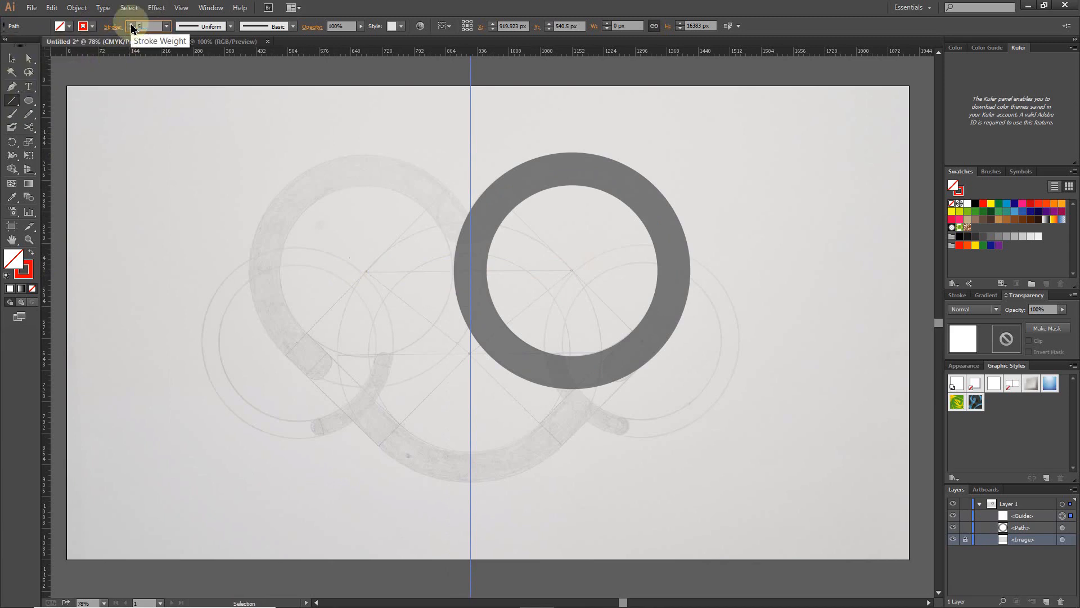
key("Return")
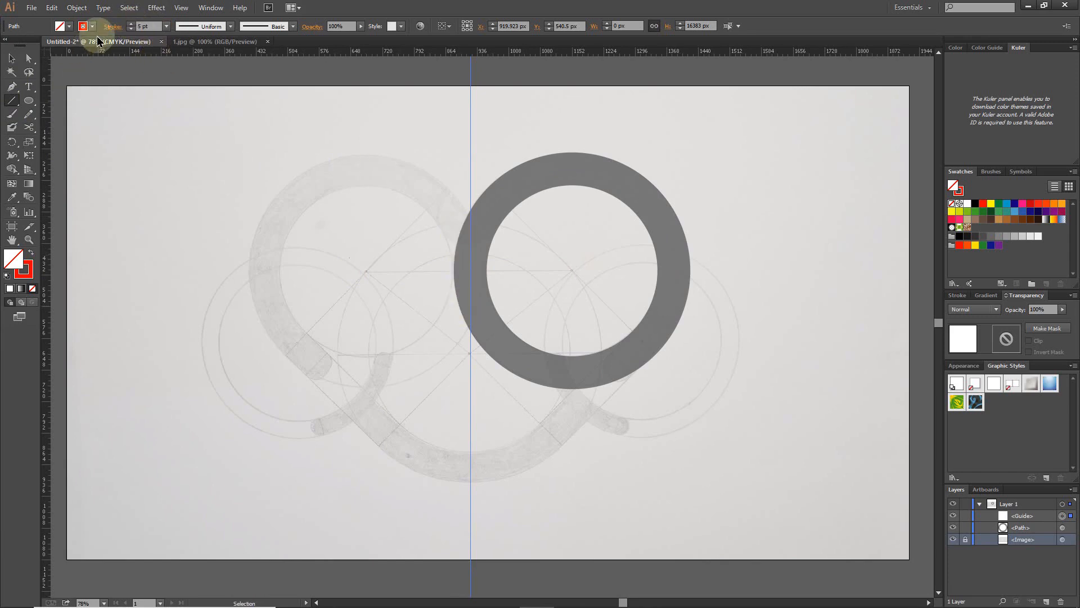
left_click(471, 271, "shift")
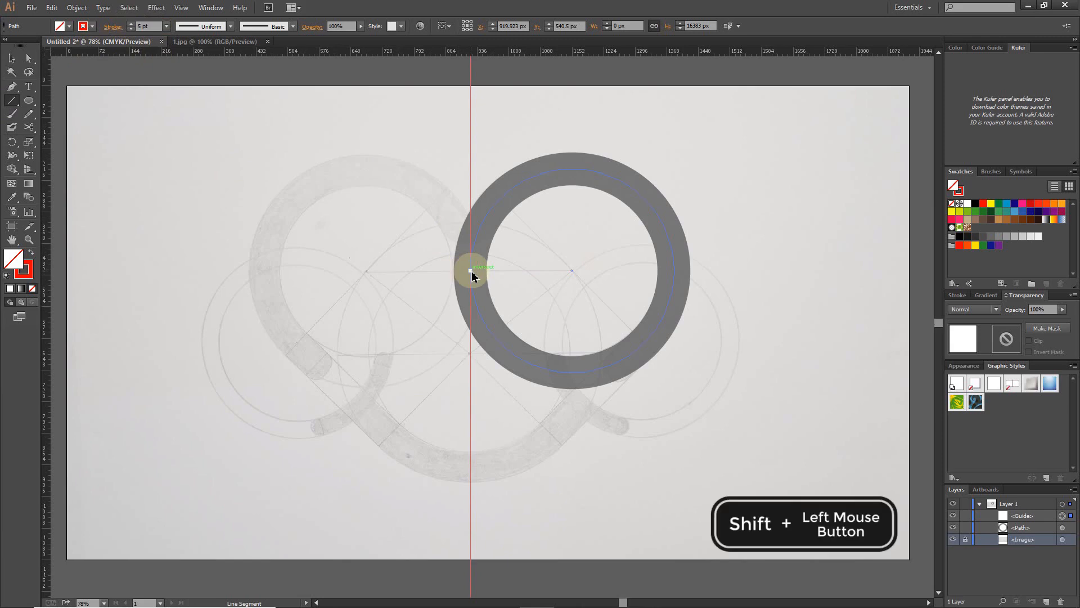
left_click_drag(471, 271, 675, 272)
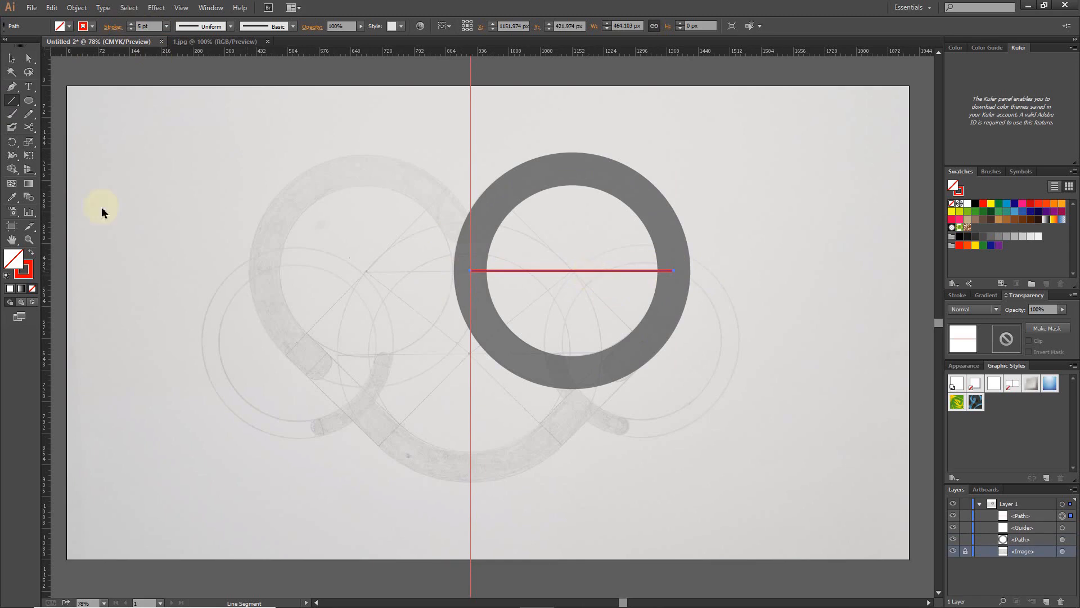
Step: Rotate the horizontal red line by -45° about its centre
left_click(9, 143)
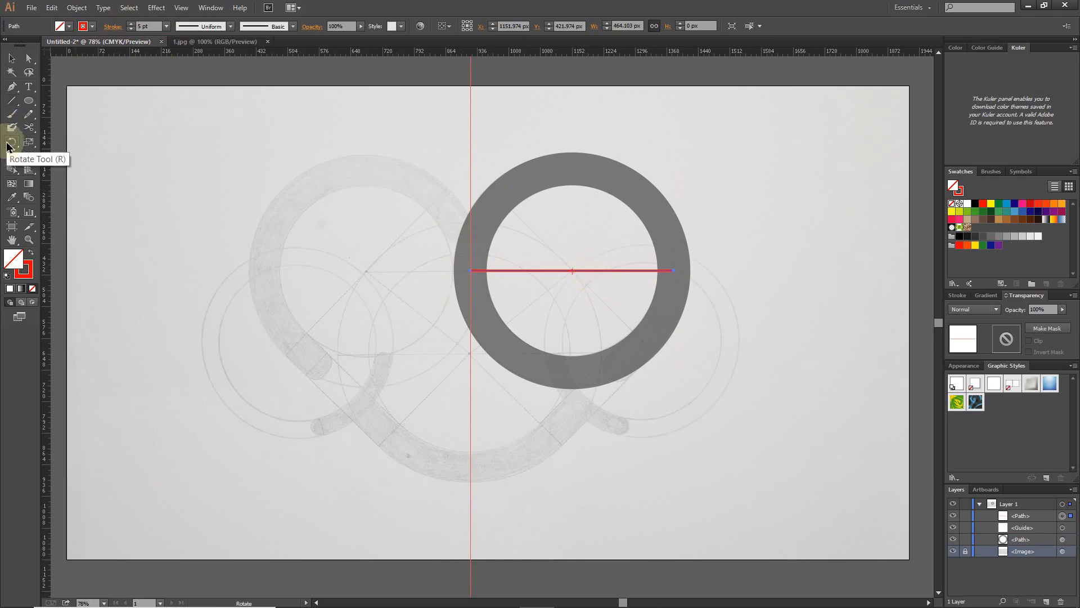
double_click(9, 144)
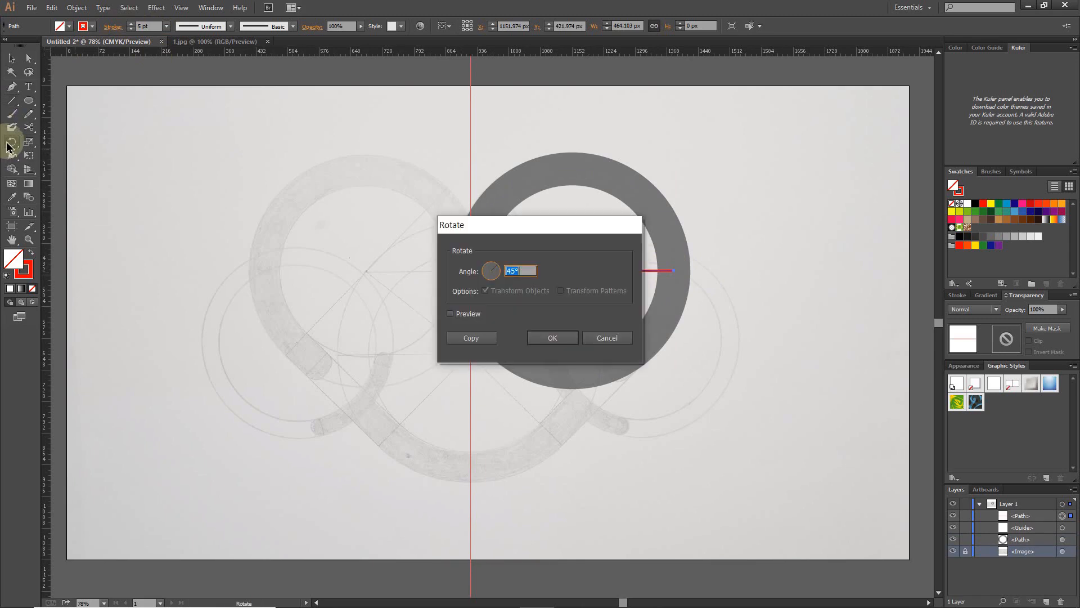
key("BackSpace")
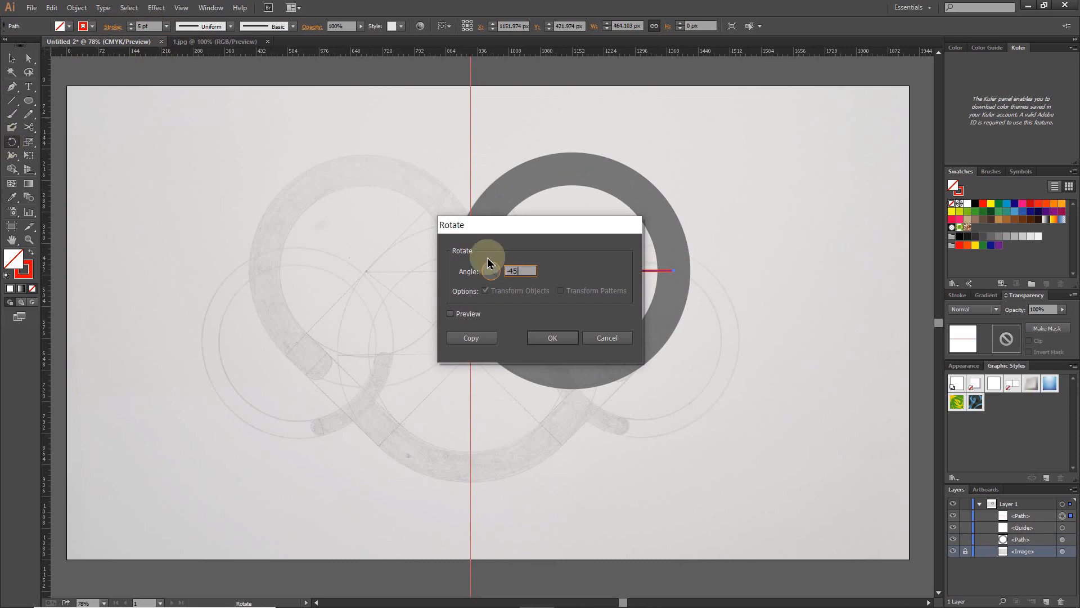
key("Return")
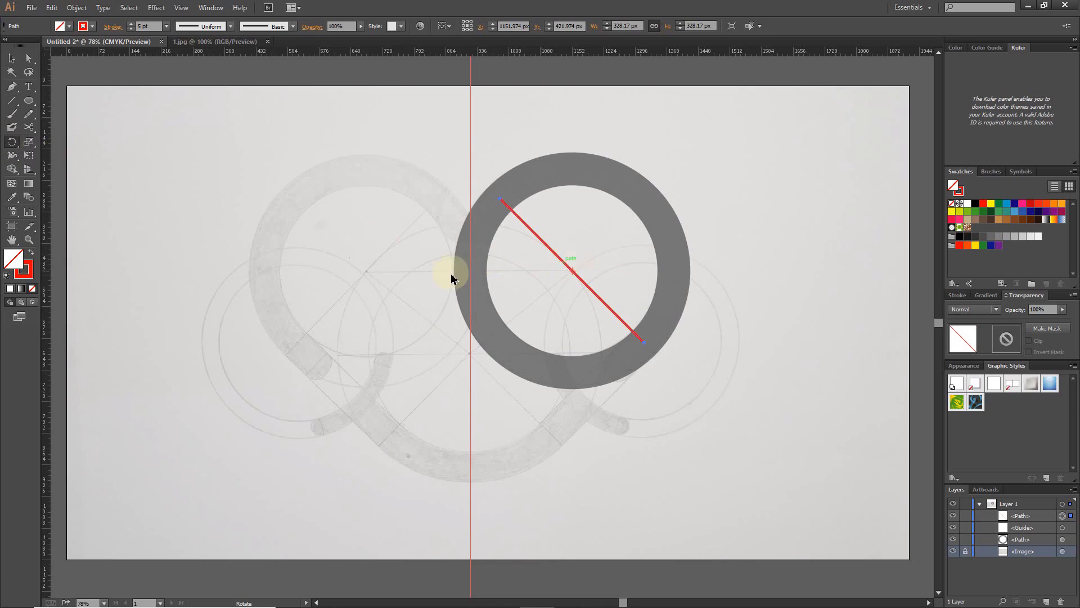
Step: Paste a copy of the diagonal red line in place and rotate it 90° to form a cross
left_click(51, 8)
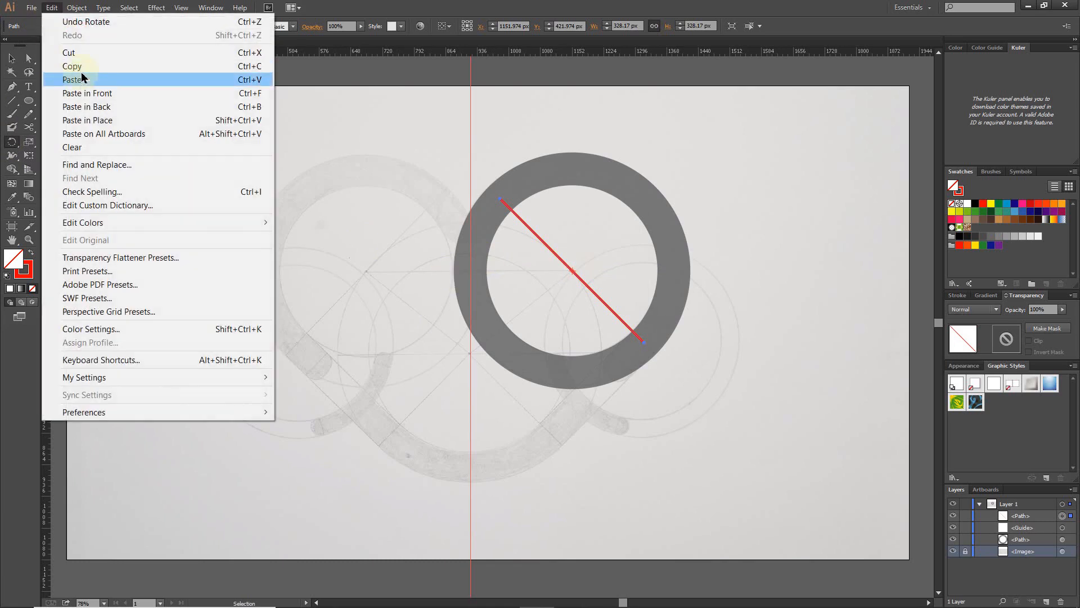
left_click(49, 67)
left_click(51, 8)
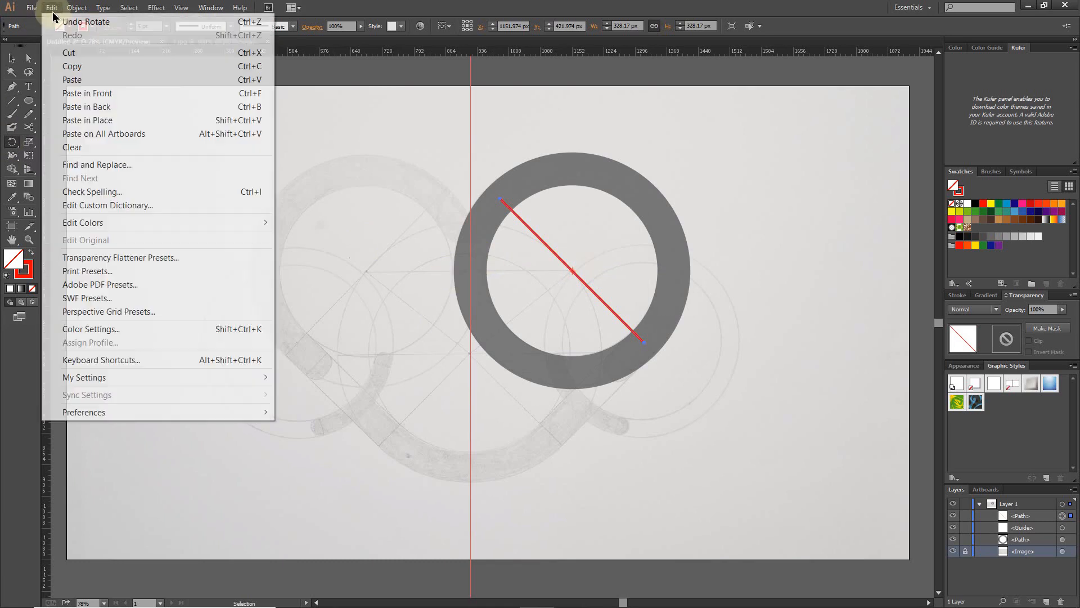
left_click(87, 120)
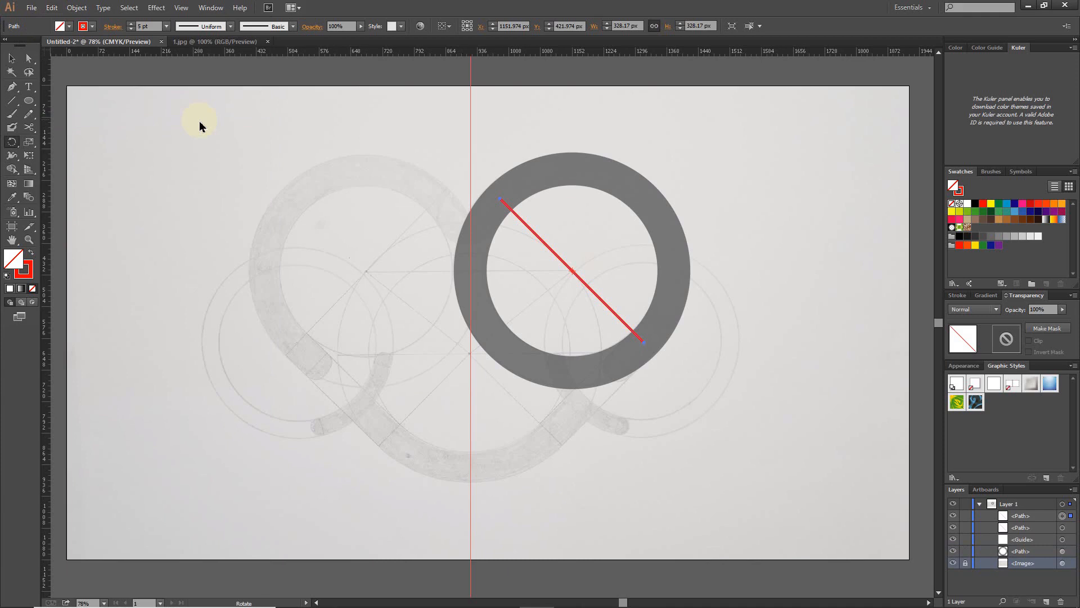
double_click(11, 142)
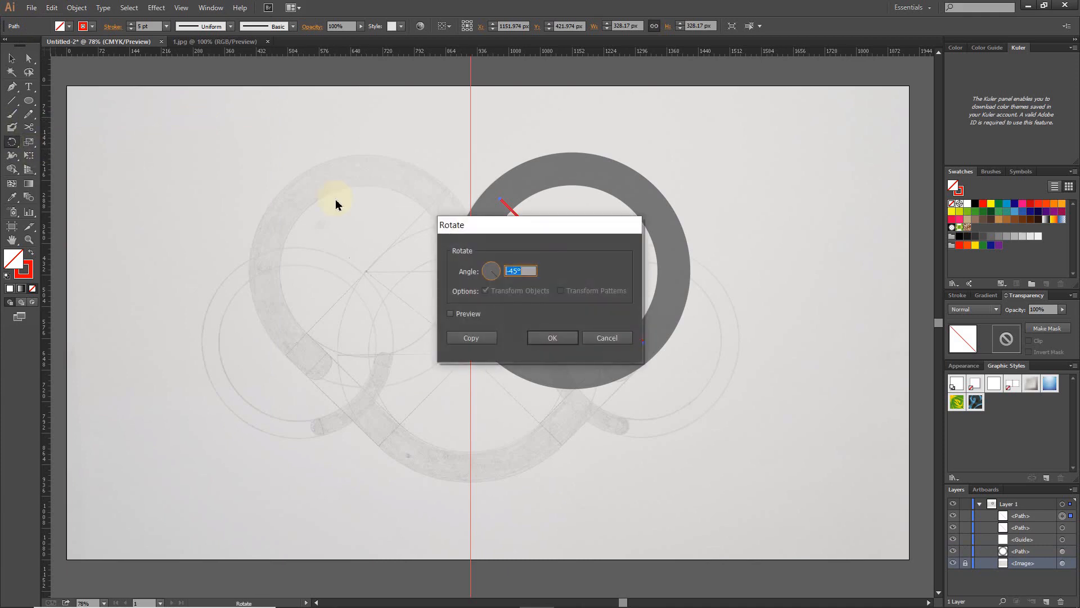
type("90")
left_click(538, 340)
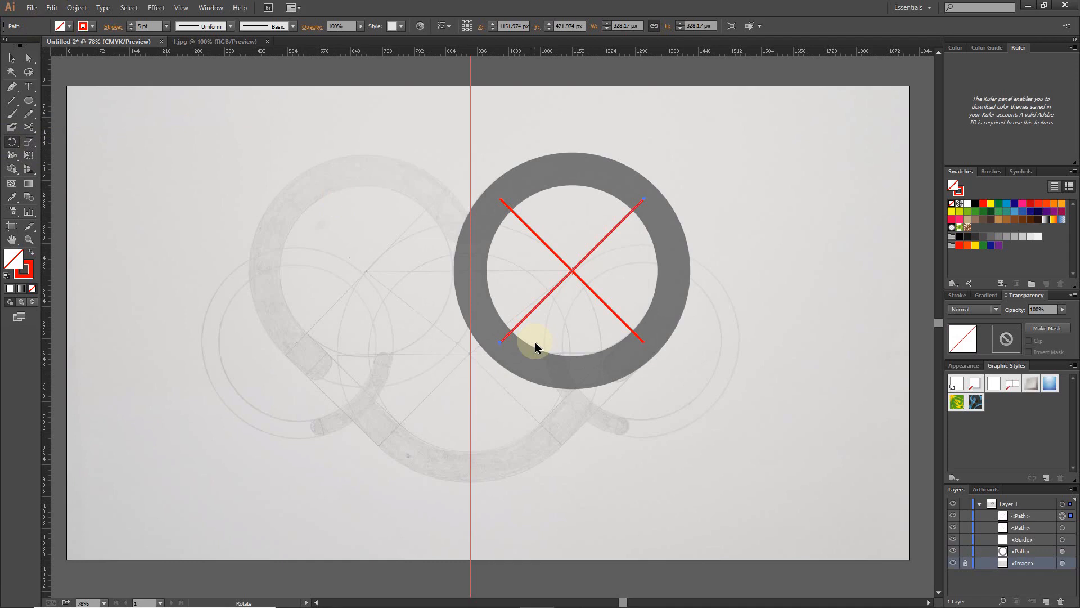
Step: Move the perpendicular line to the first diagonal's lower end, and place a copy of it at the diagonal's upper end
left_click(12, 58)
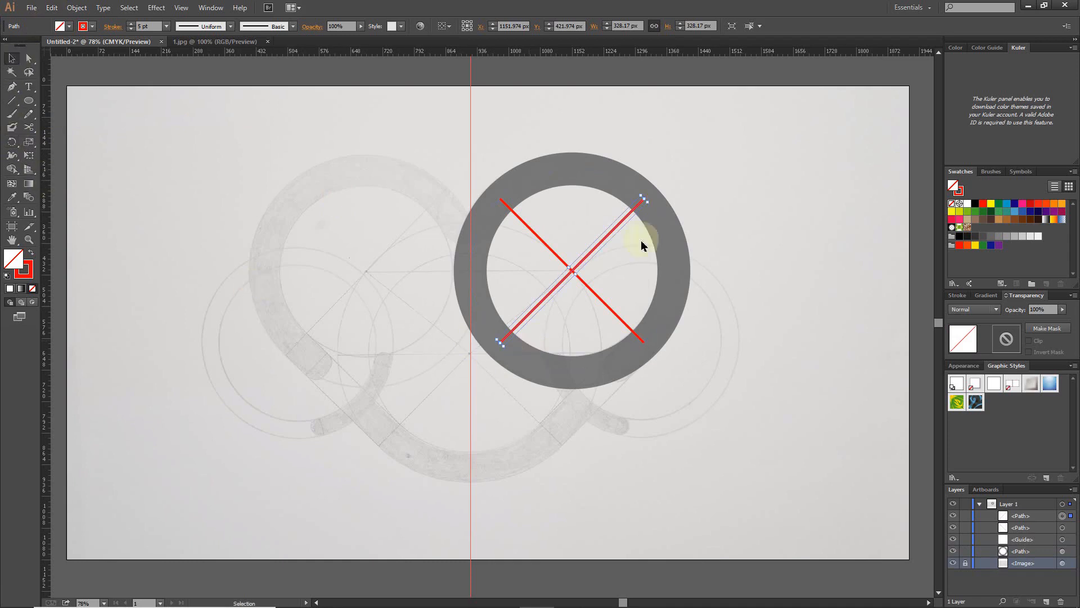
left_click_drag(642, 210, 641, 355)
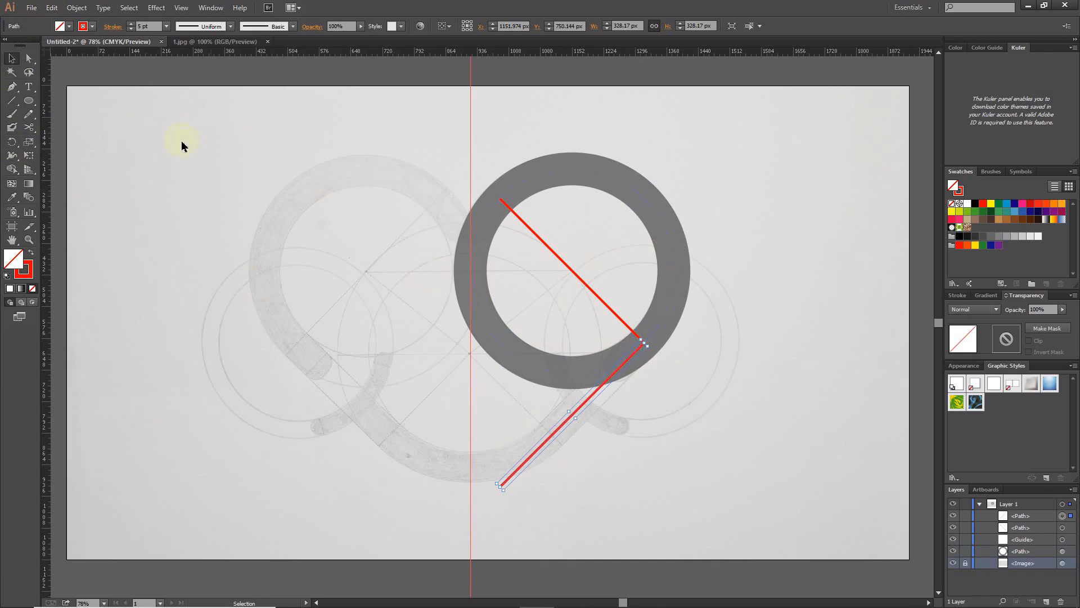
left_click(53, 8)
left_click(72, 66)
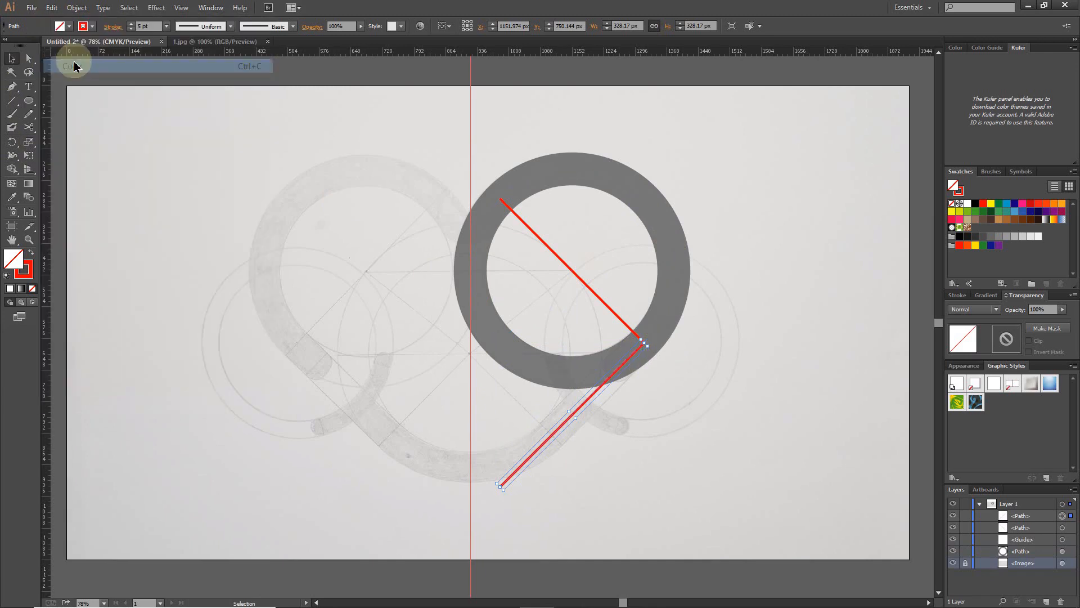
left_click(52, 8)
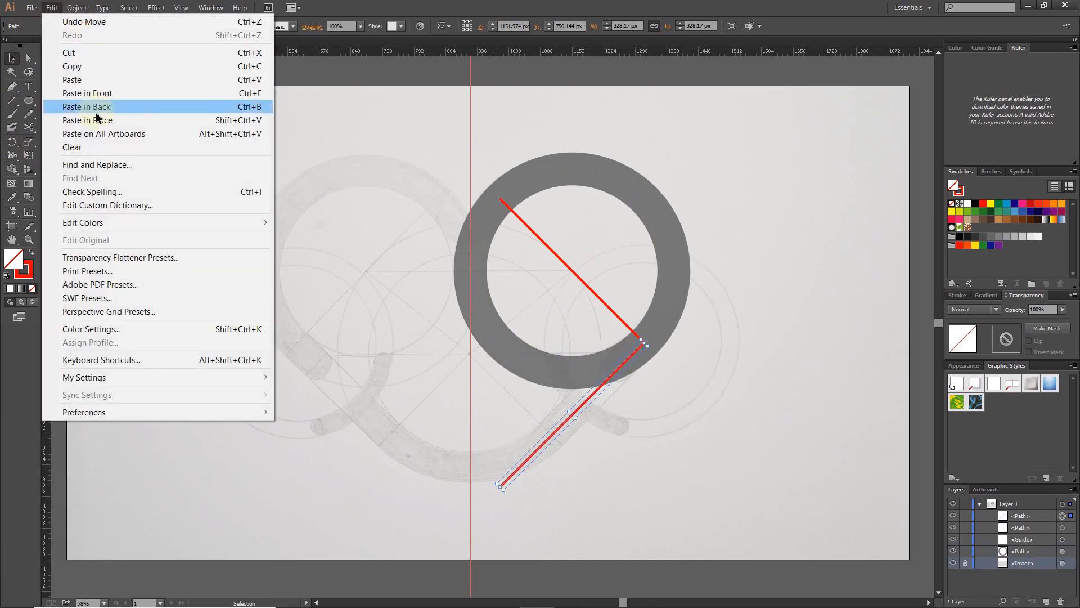
left_click(65, 119)
left_click_drag(633, 357, 491, 213)
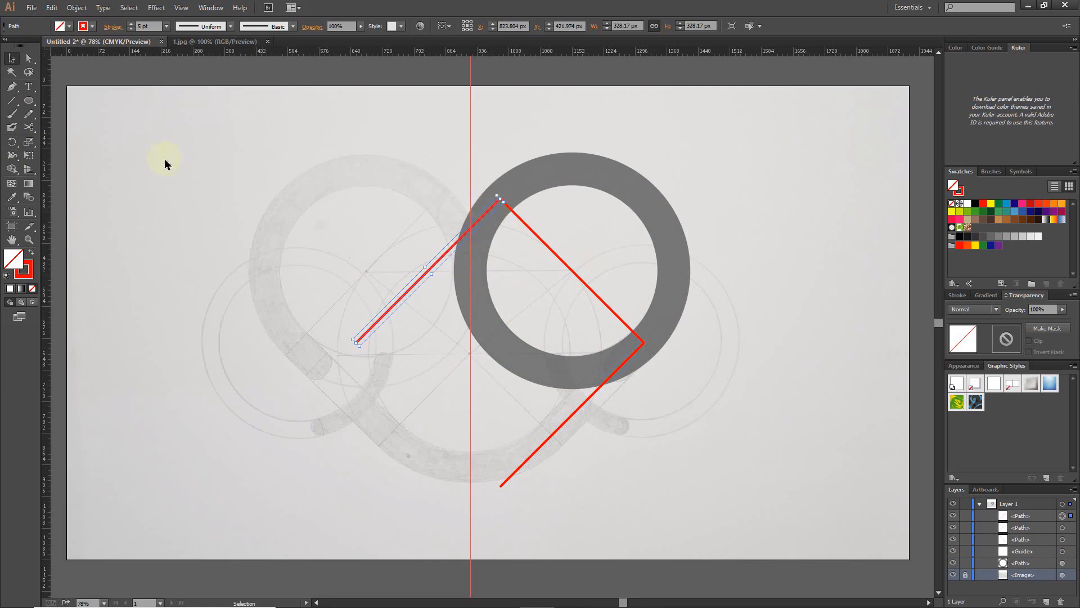
Step: Draw a red circle about 347 px in diameter, centred on the guide at the centre of the sketch's lower ring
left_click(29, 100)
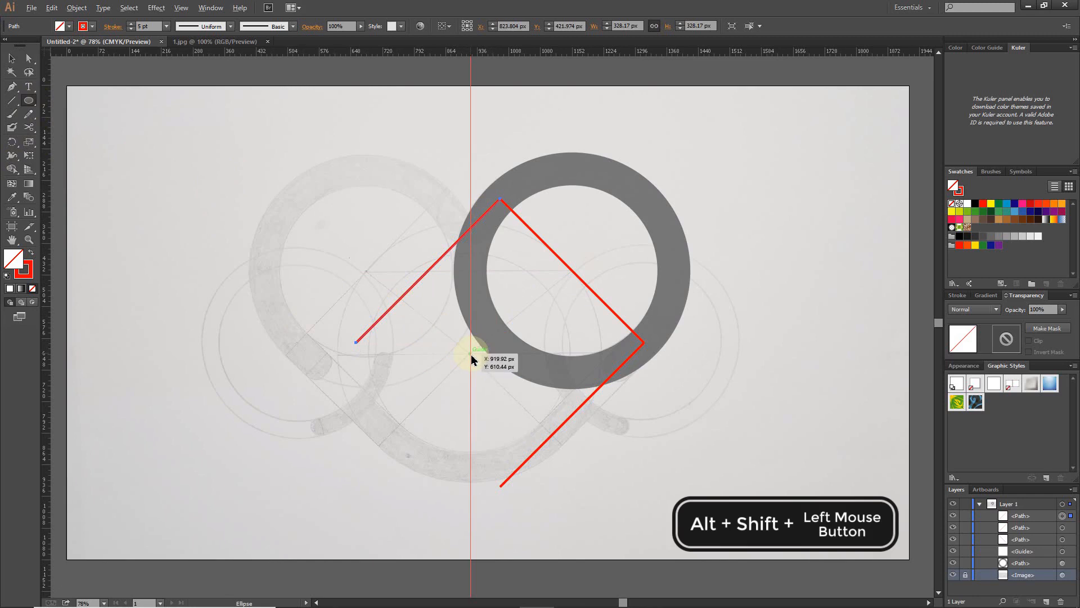
left_click_drag(471, 355, 547, 431)
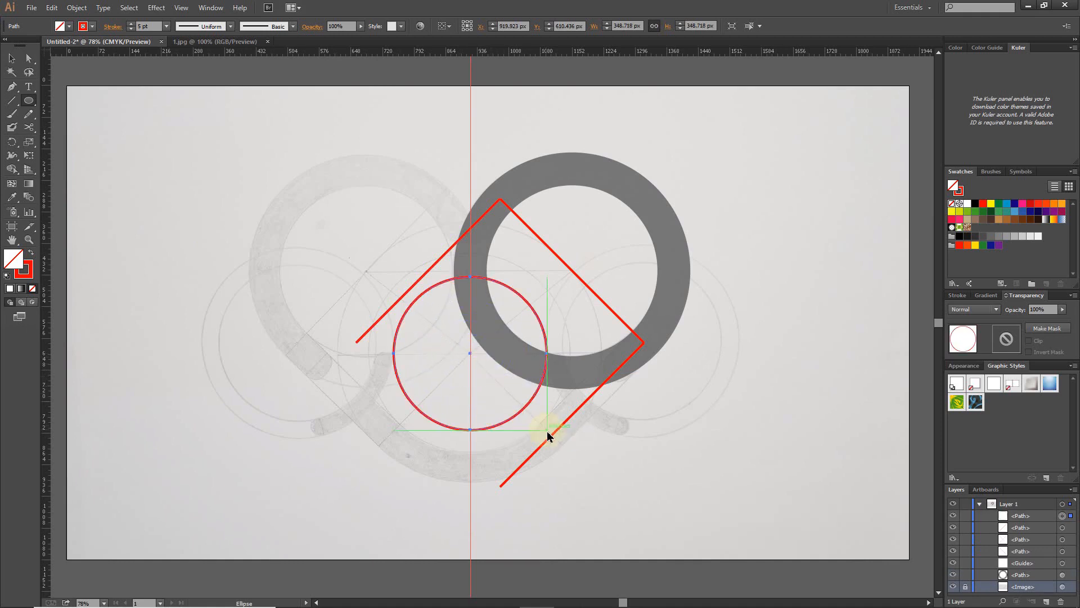
left_click(11, 58)
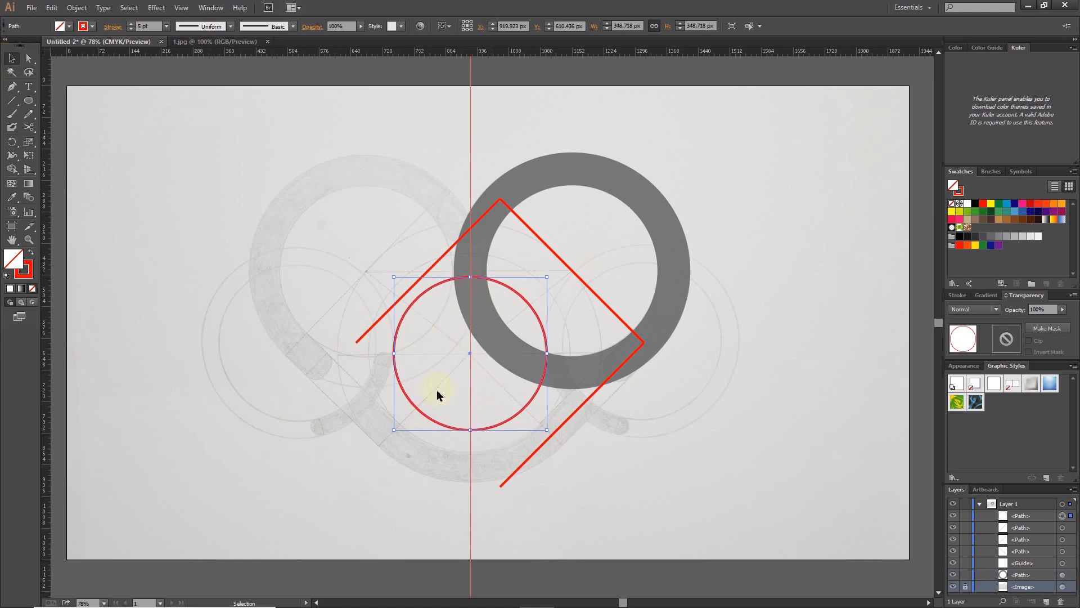
Step: Rotate the new red circle 45° so its anchor points face the diagonal construction lines
left_click(563, 423)
left_click(529, 403)
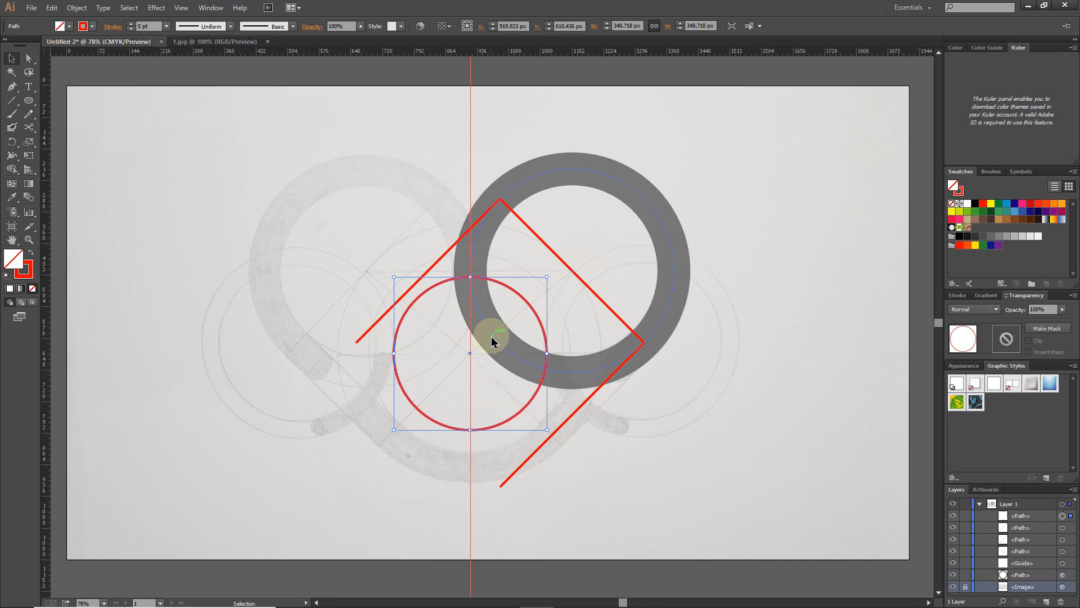
left_click(576, 412)
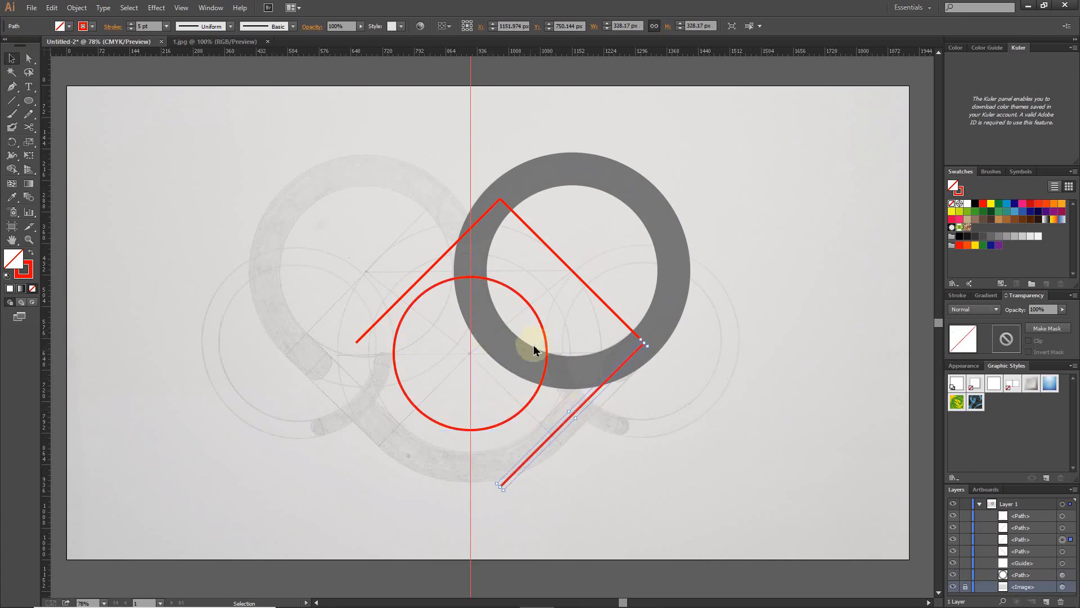
left_click(540, 332)
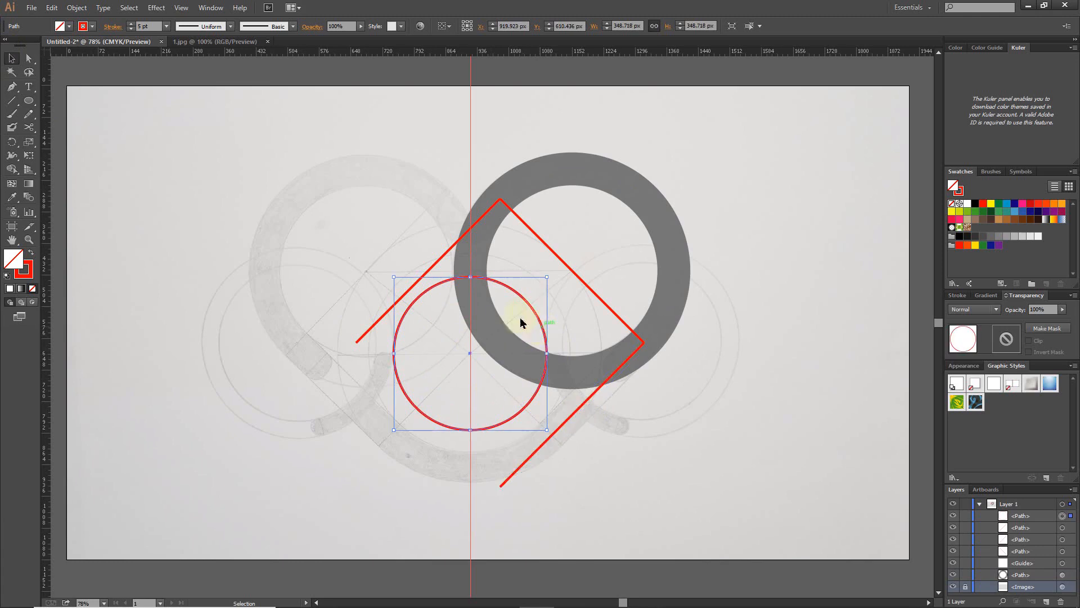
double_click(8, 145)
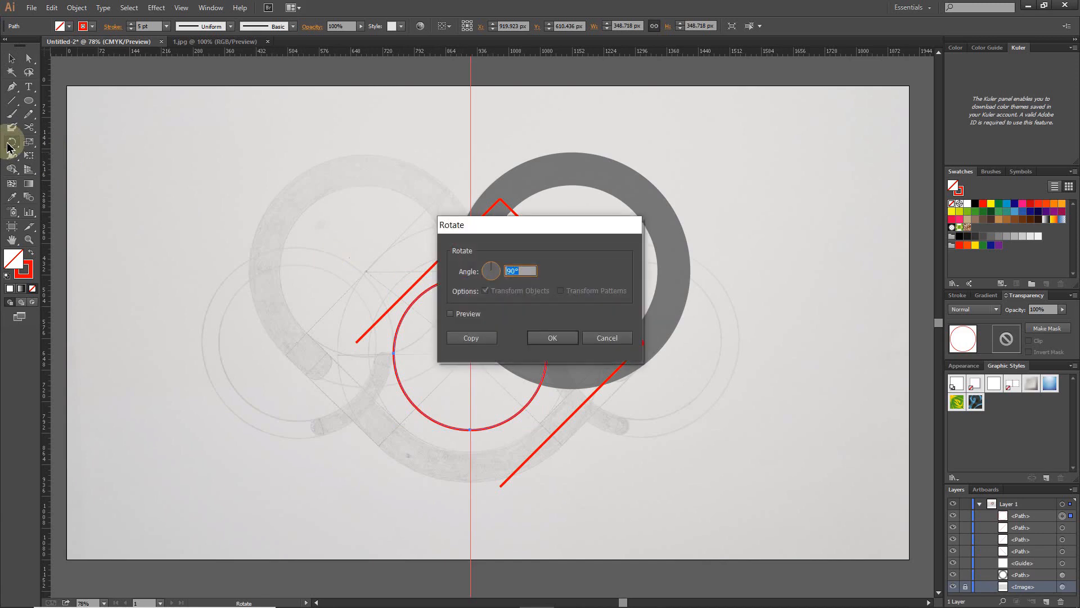
type("45")
left_click(534, 337)
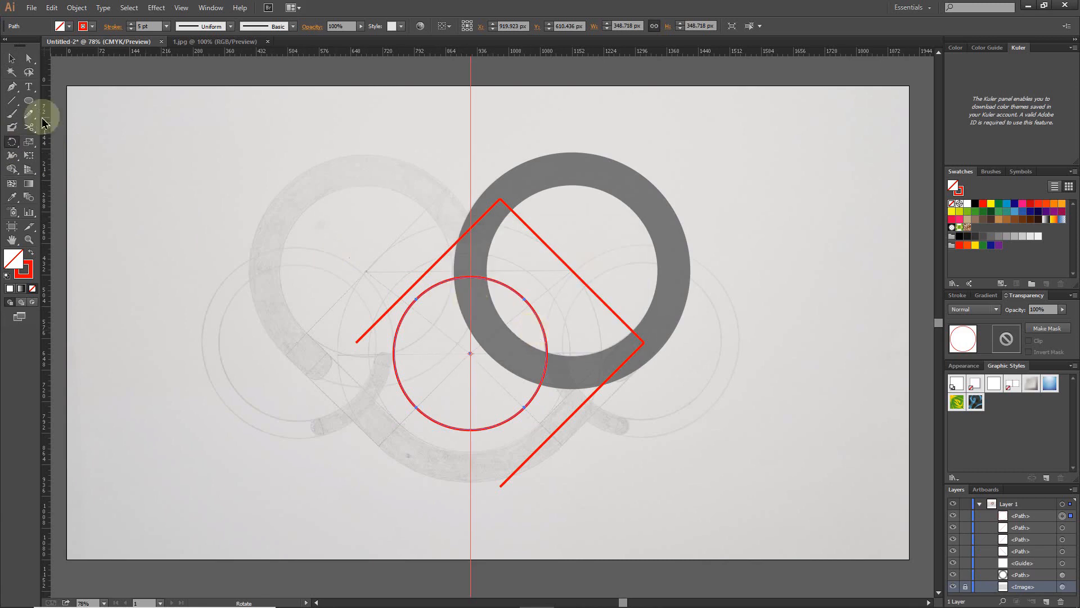
Step: Scale the red circle proportionally from its centre to about 526 px so its anchor points meet the sketched ring and lower diagonal line
left_click(12, 58)
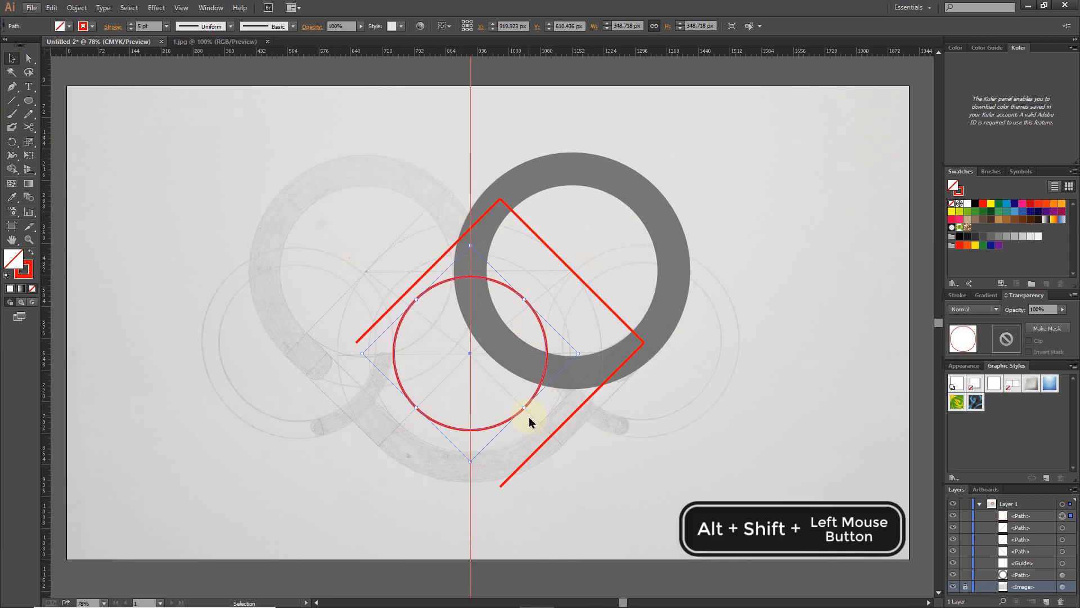
key("alt+shift")
left_click_drag(526, 410, 551, 435)
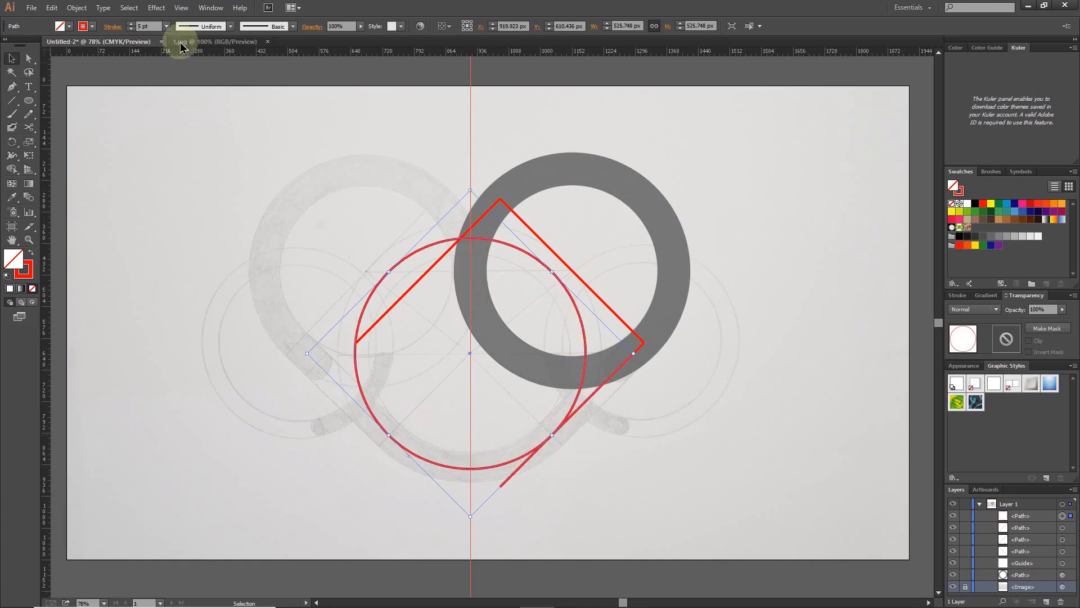
Step: Set the red circle's stroke to 75 pt and its opacity to 50%
left_click(141, 26)
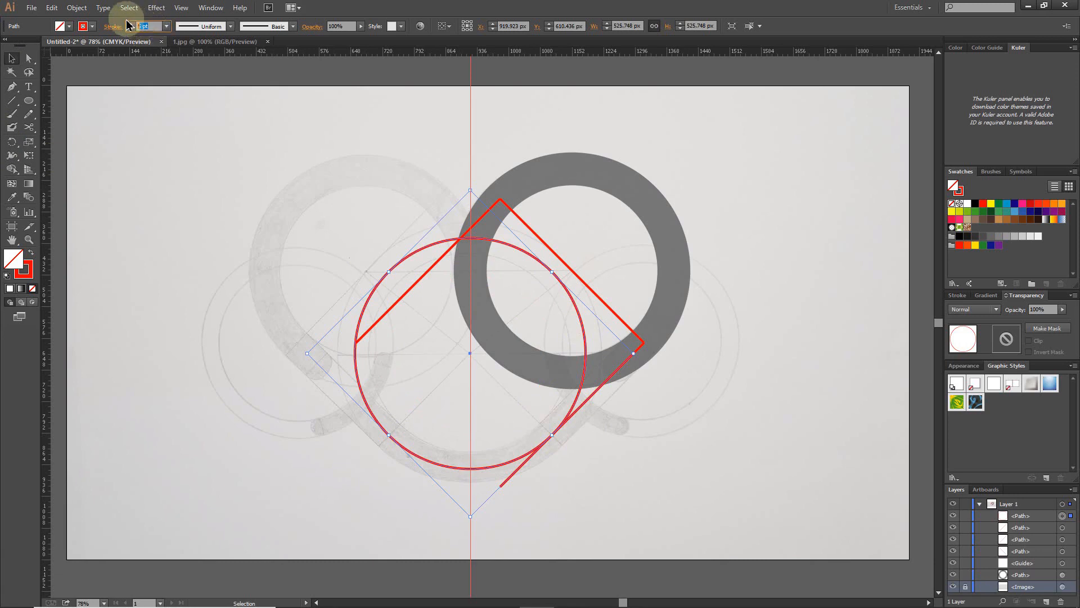
type("75")
key("Return")
left_click(1041, 309)
type("50")
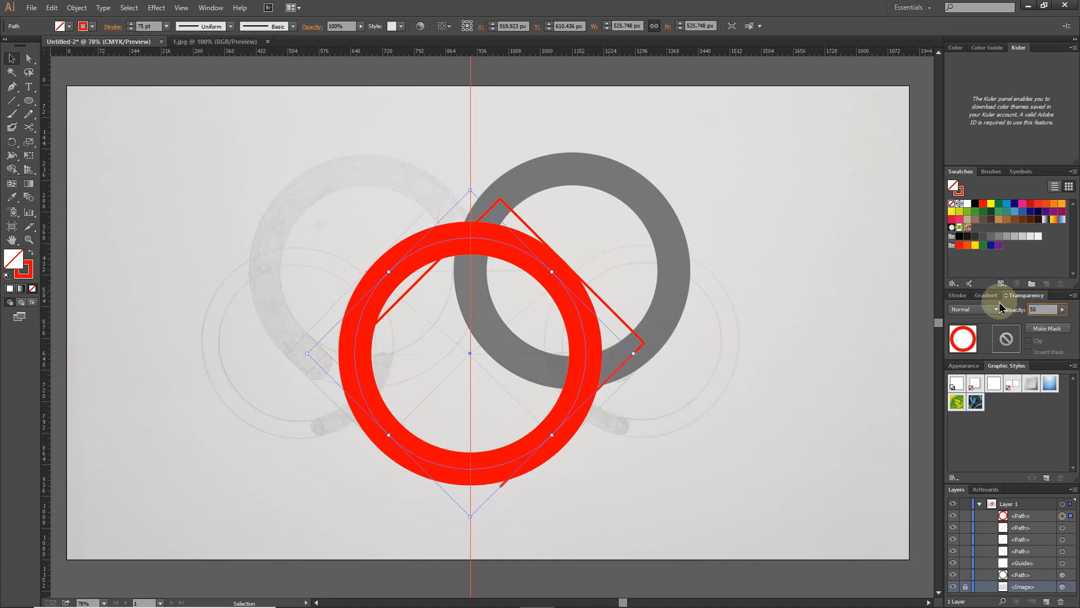
key("Return")
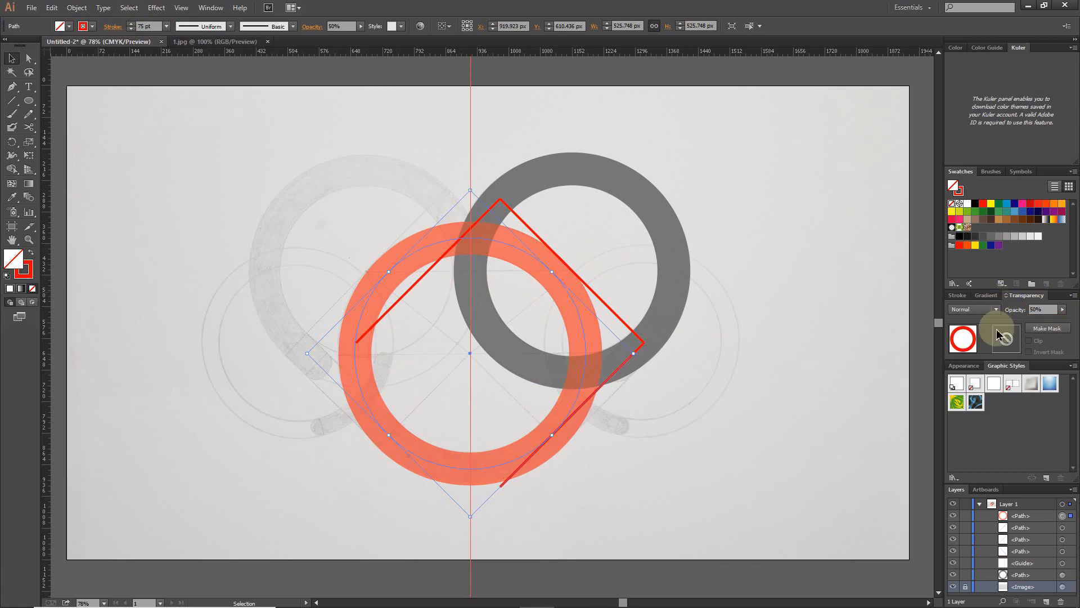
Step: Cut the red circle's path with the Scissors tool where its top crosses the vertical guide
left_click(29, 127)
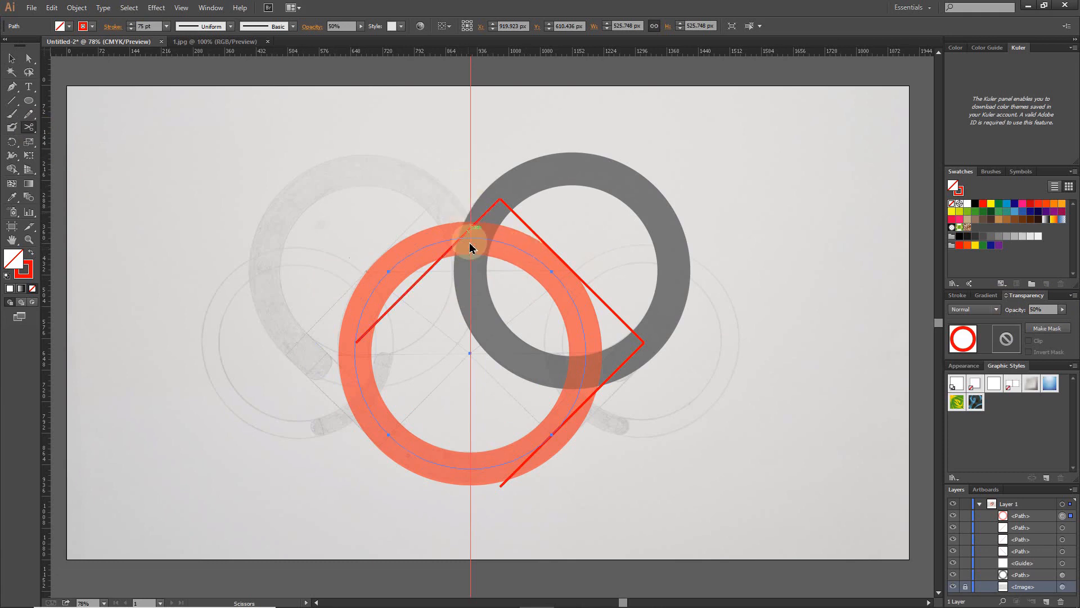
key("z")
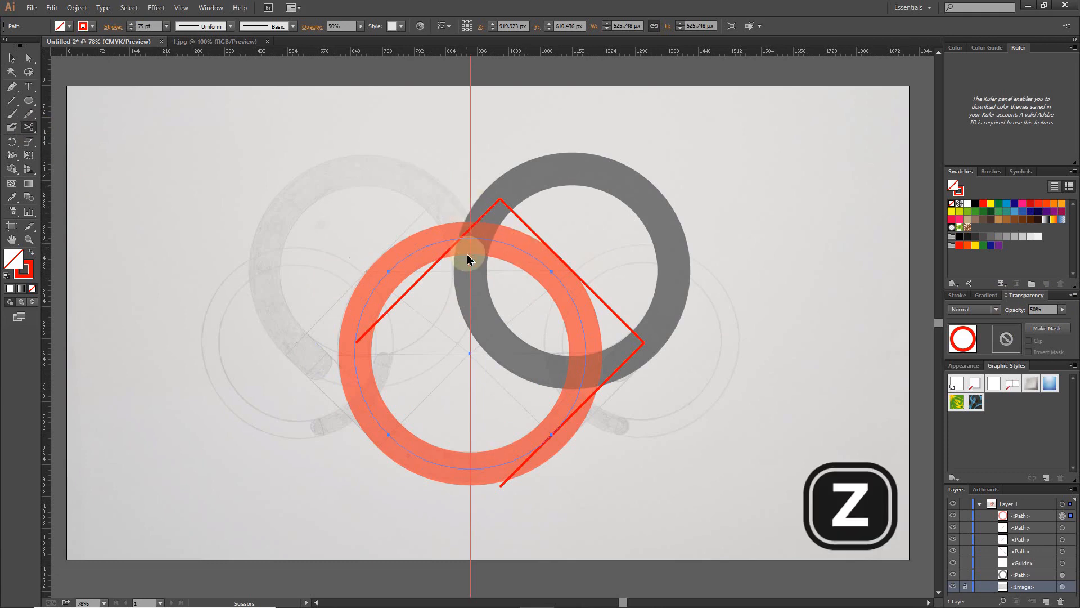
left_click_drag(482, 237, 449, 266)
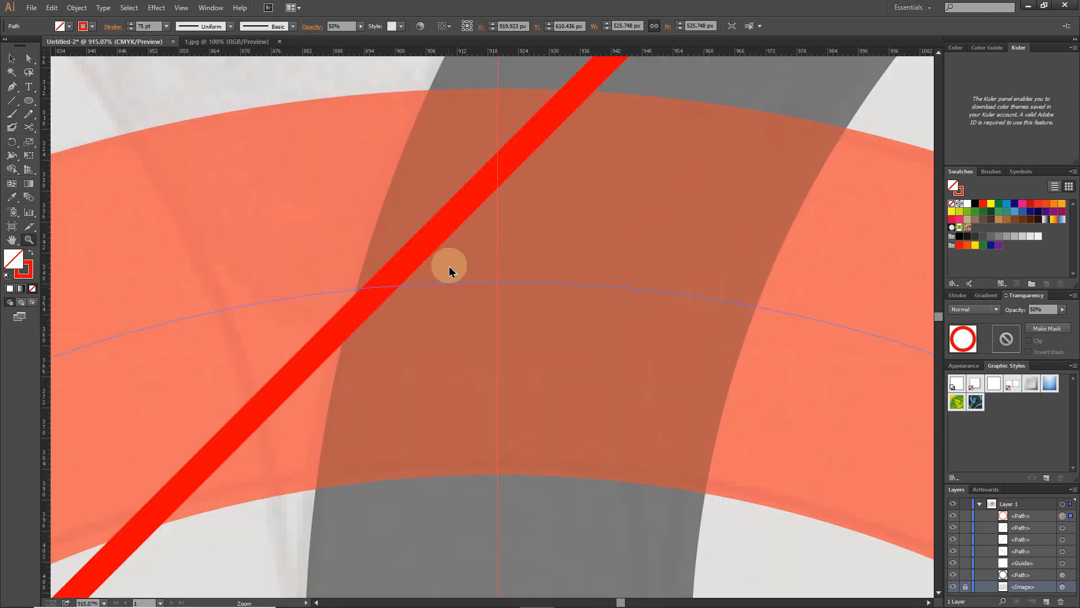
left_click(29, 127)
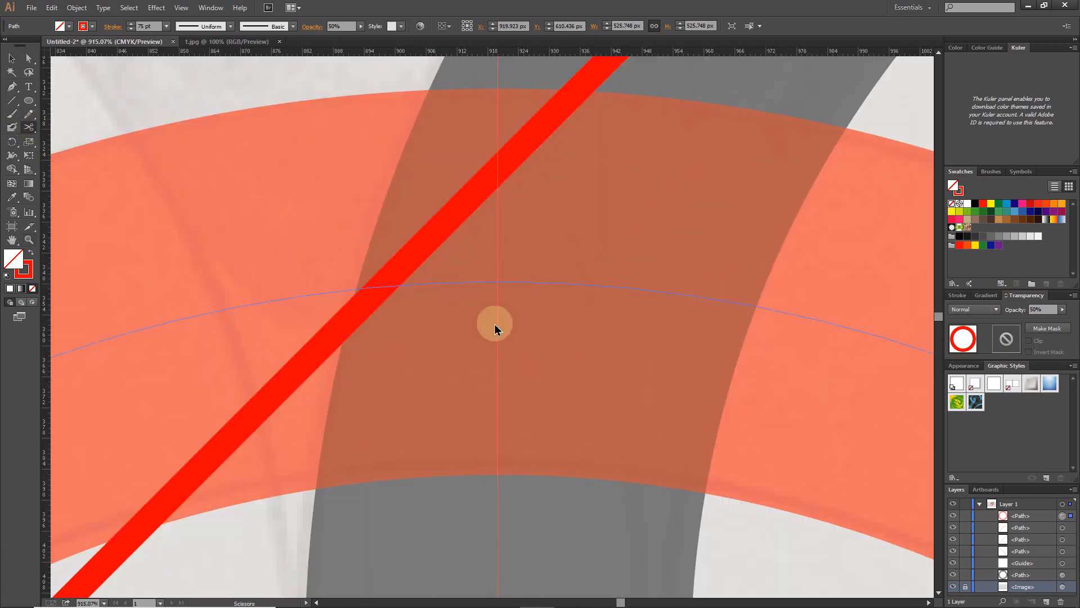
left_click(498, 286)
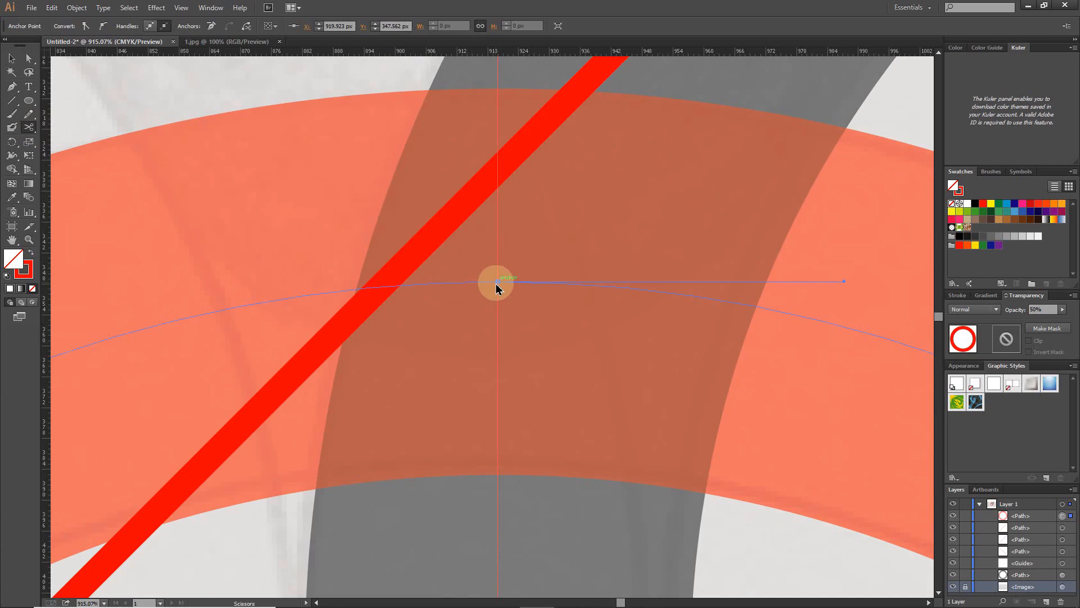
key("ctrl+0")
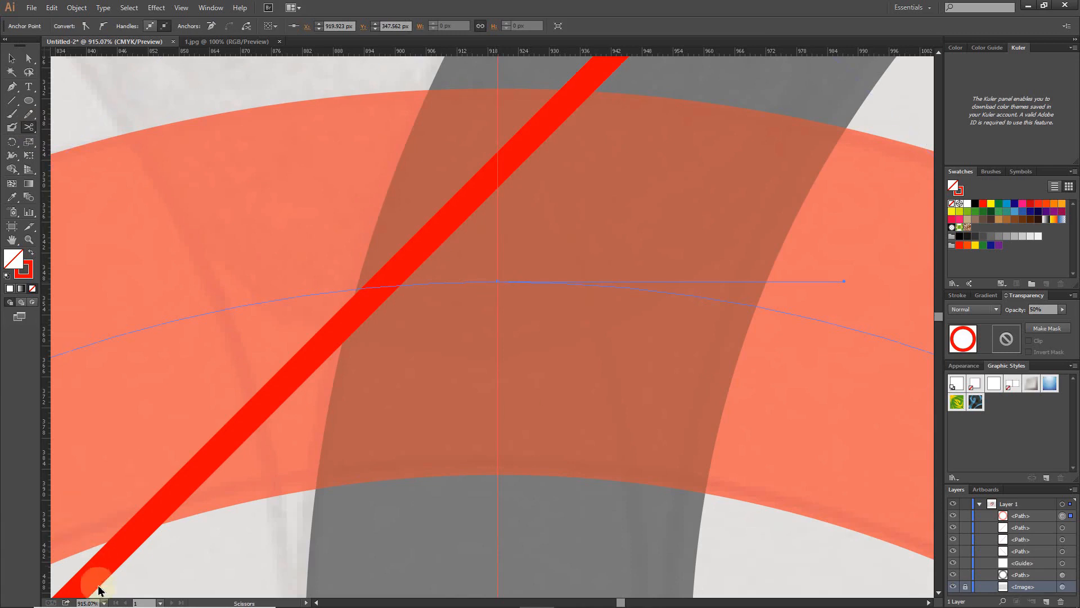
left_click(105, 603)
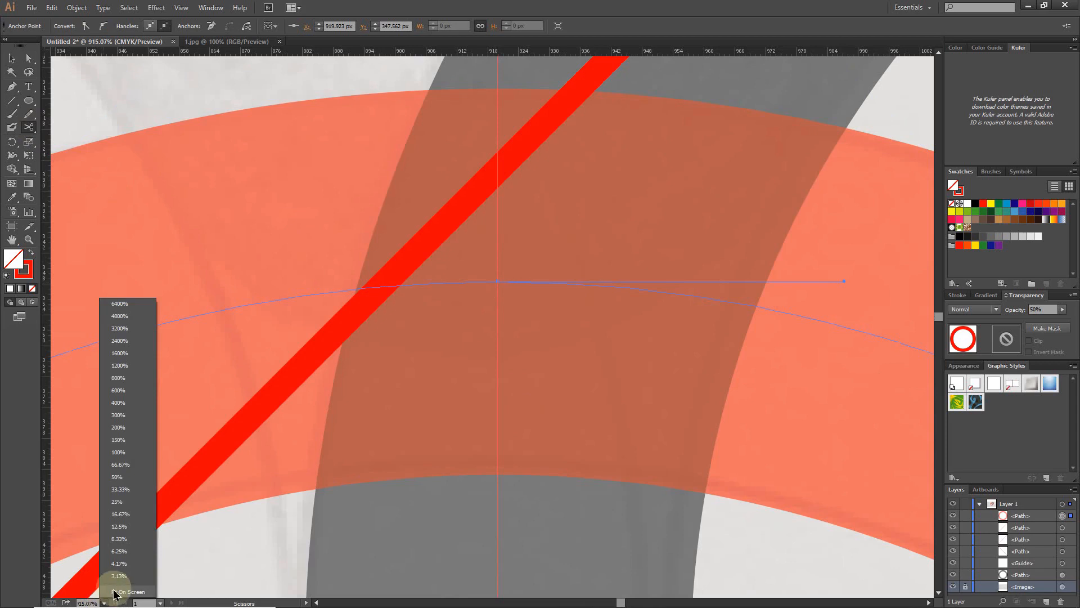
left_click(113, 586)
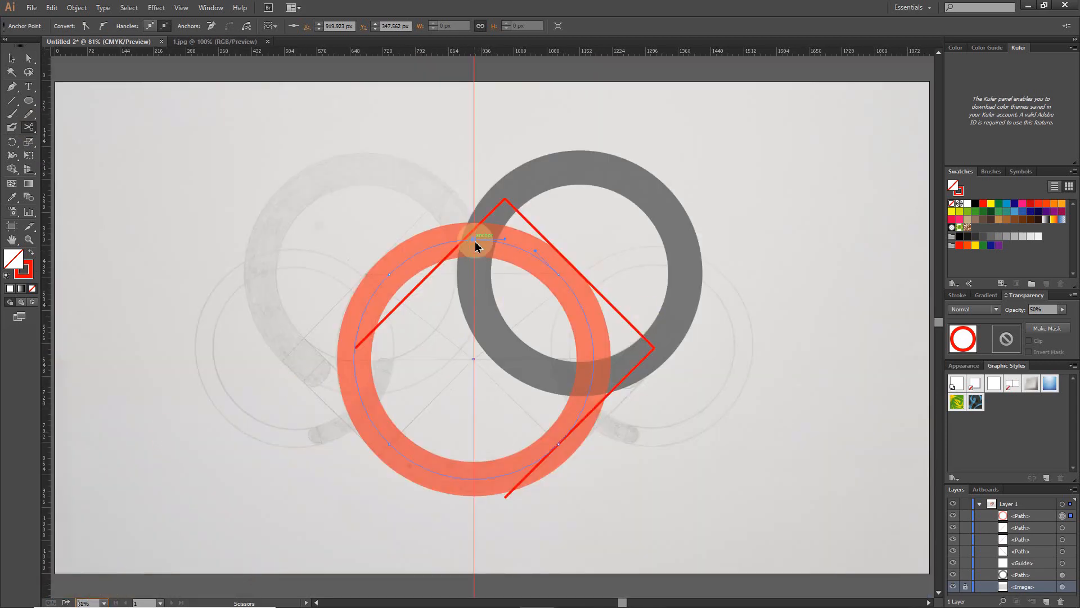
Step: Save the document and cut the red circle's path with the Scissors tool where its bottom crosses the vertical guide
left_click(474, 483)
key("ctrl+s")
key("z")
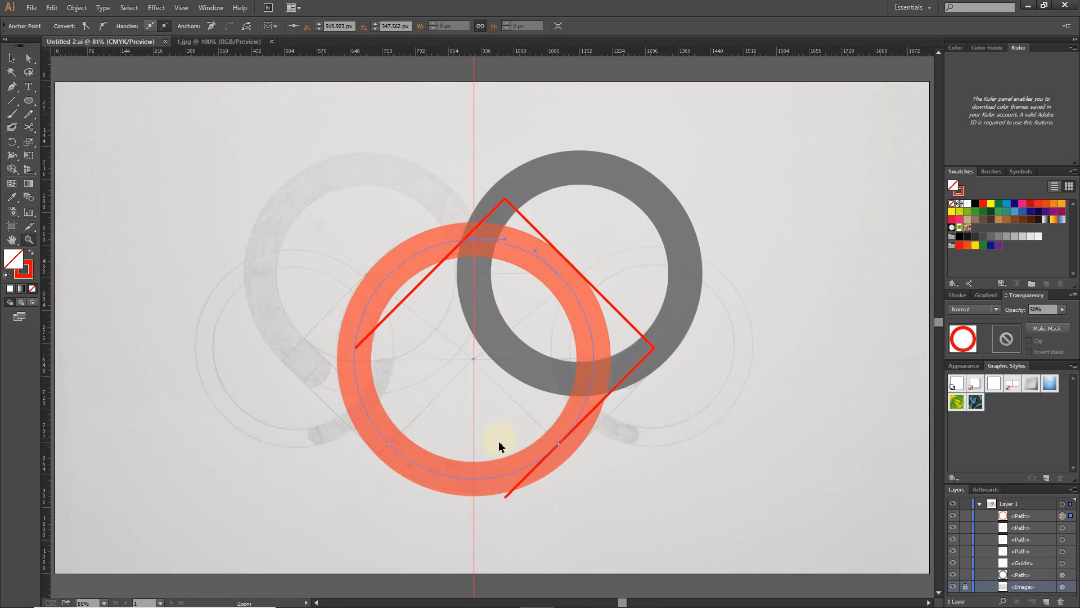
left_click_drag(490, 466, 450, 508)
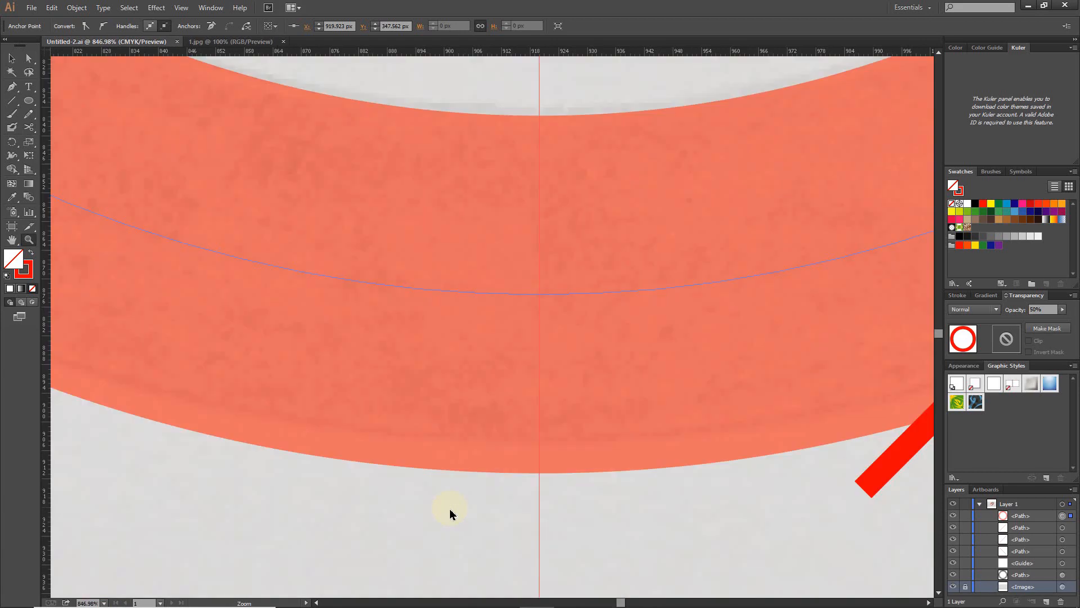
left_click(29, 127)
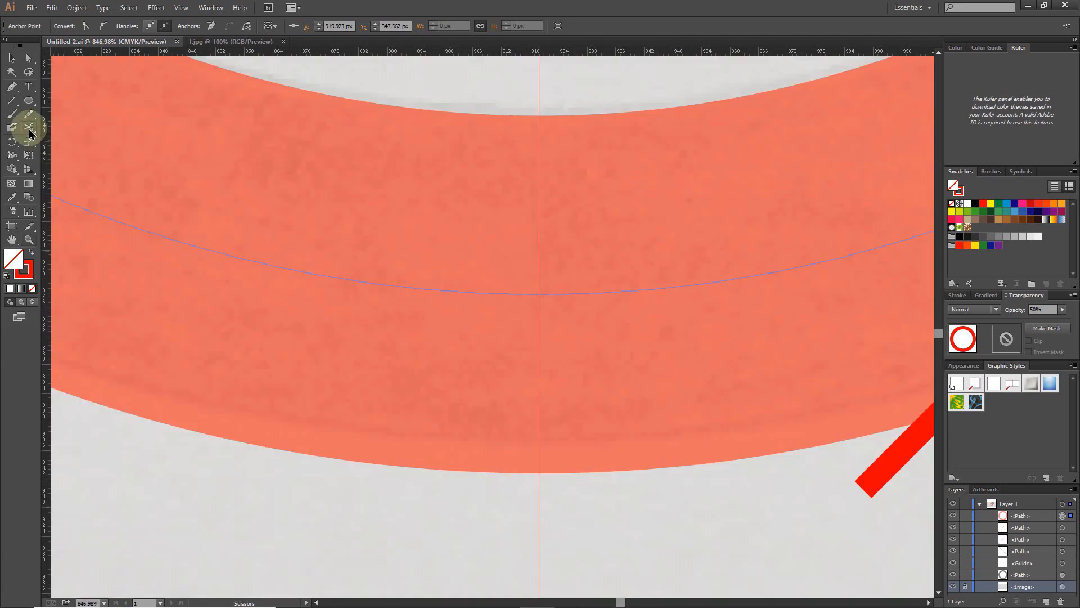
left_click(541, 294)
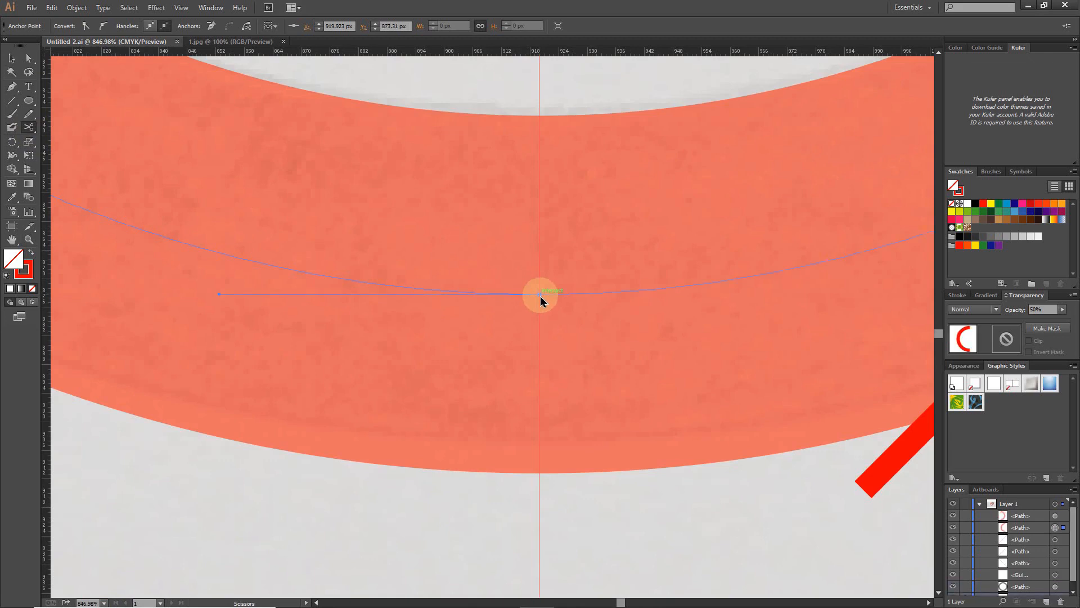
key("ctrl+0")
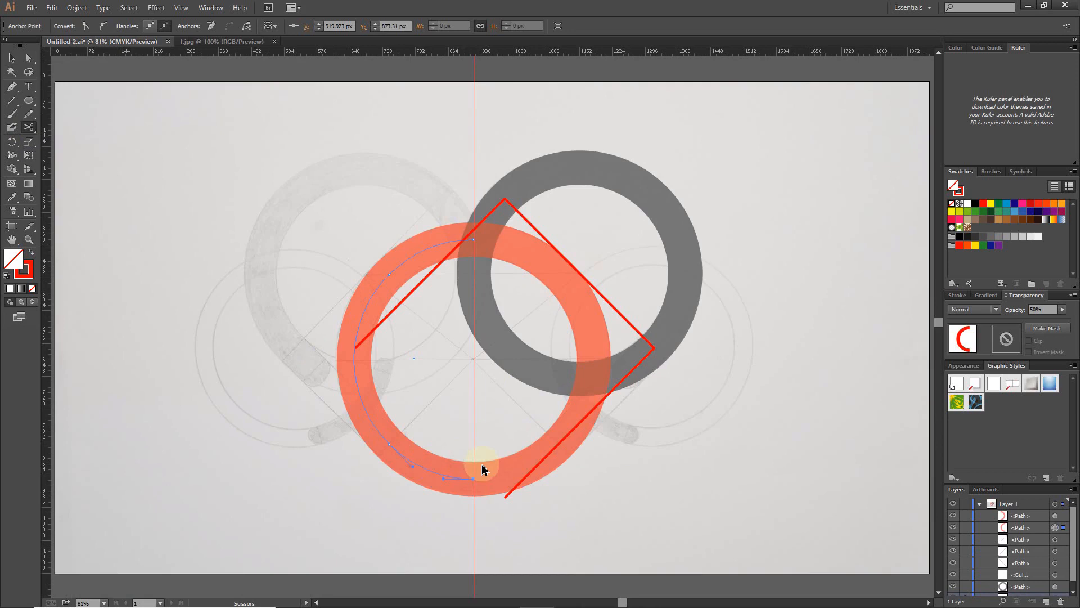
Step: Delete the segments of the red circle's half that lies left of the vertical guide
left_click(28, 58)
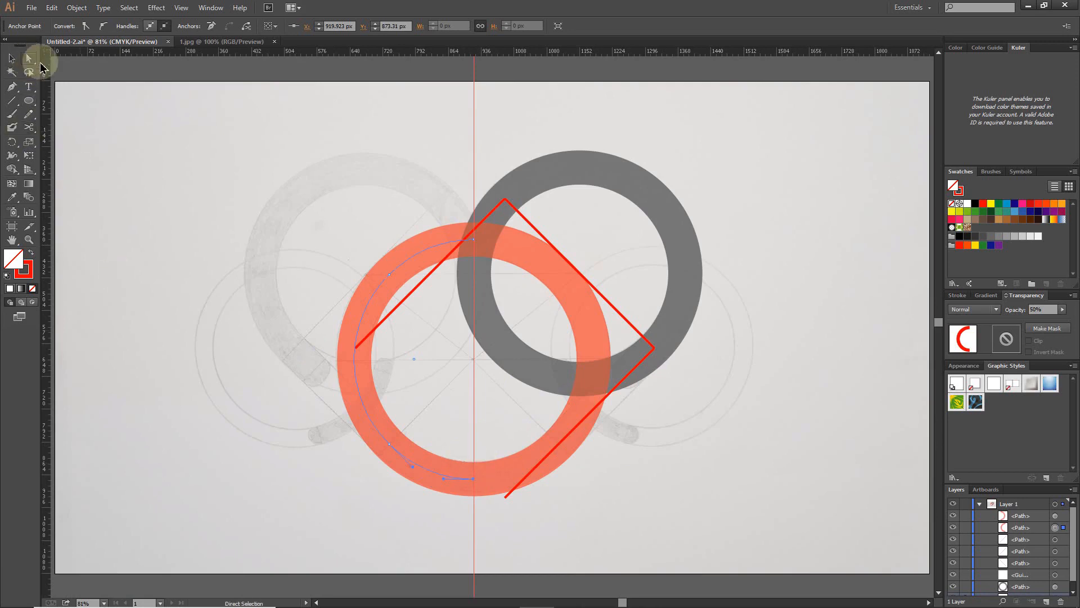
left_click(291, 147)
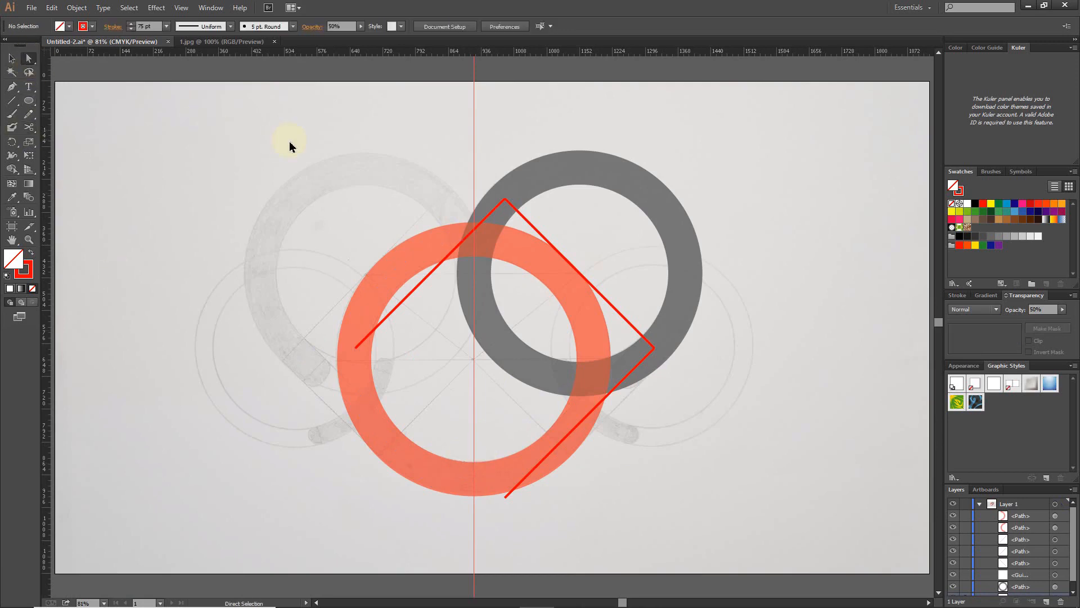
left_click(431, 255)
key("Delete")
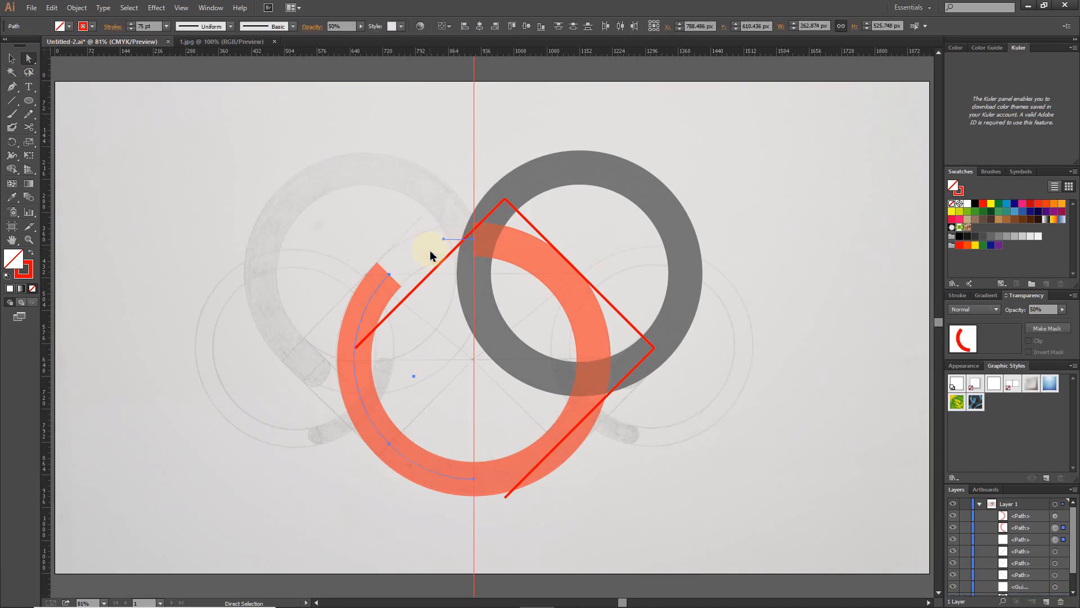
left_click(380, 292)
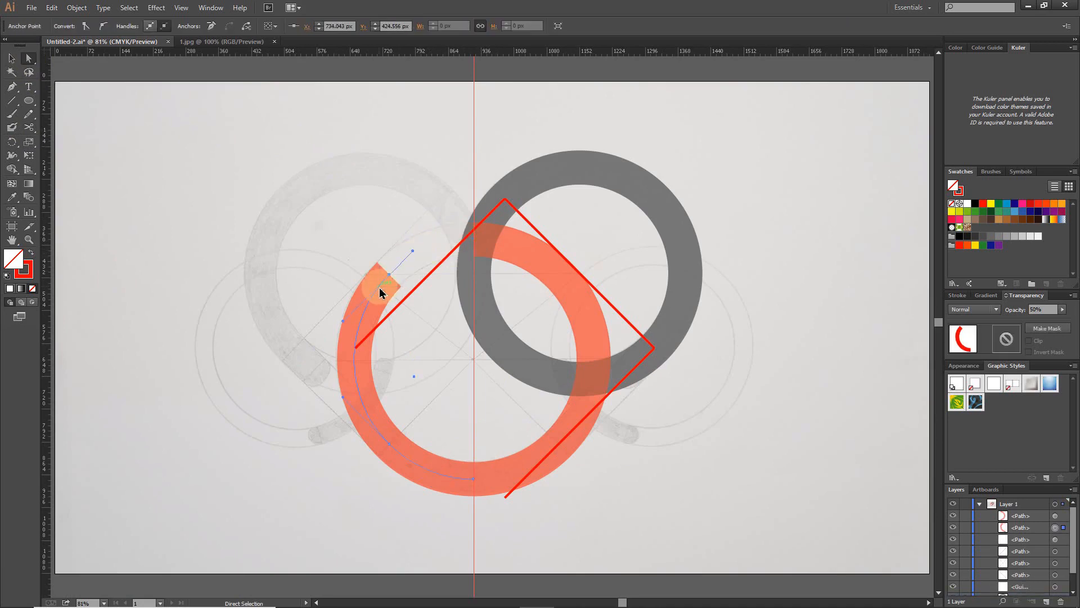
key("Delete")
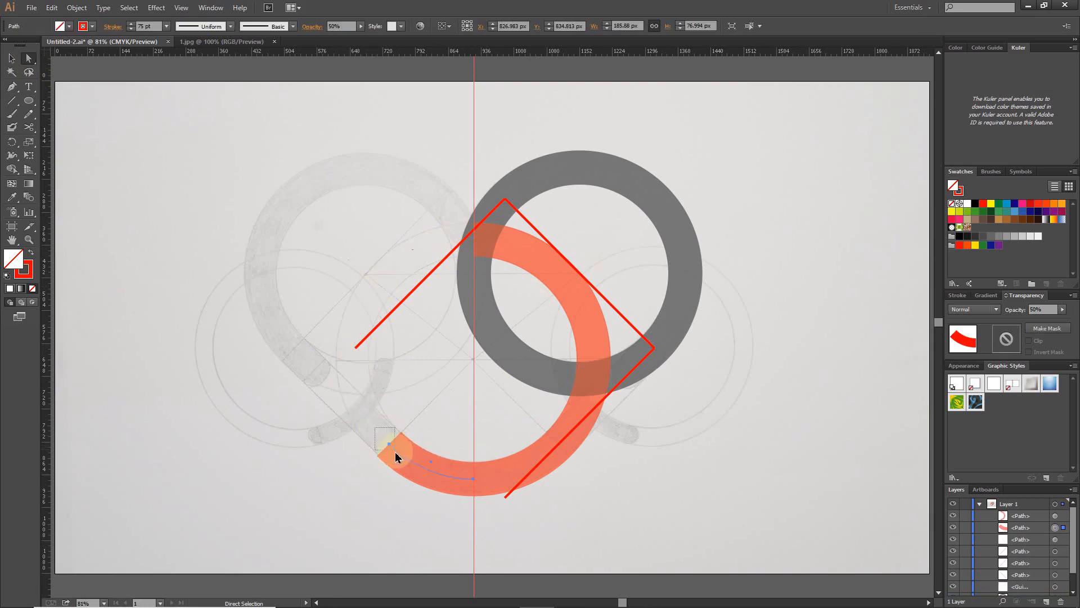
left_click(396, 453)
key("Delete")
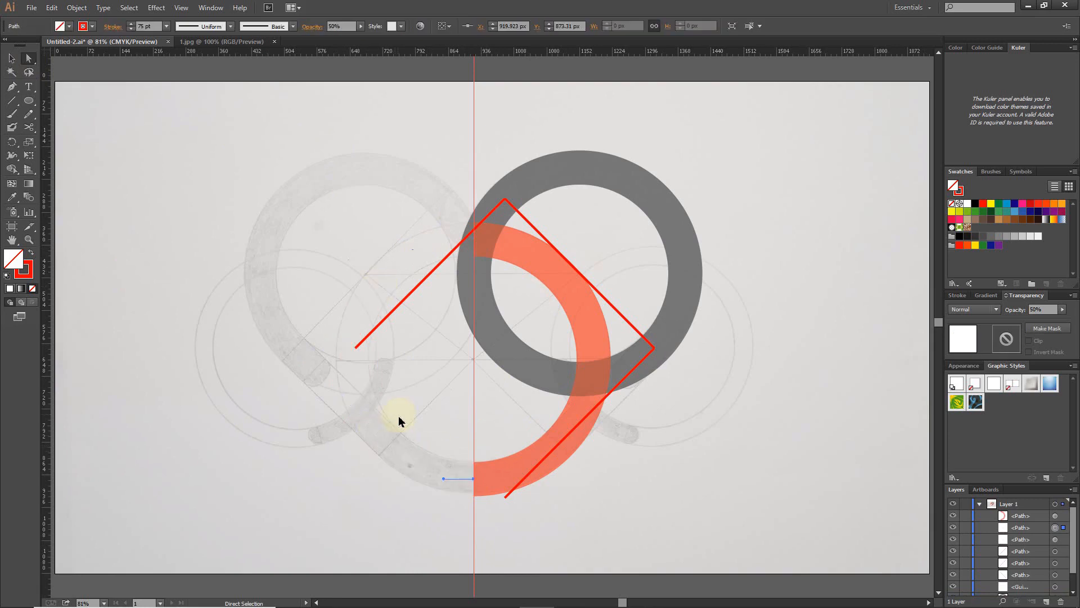
Step: Delete the red half circle's upper and right segments, keeping only the bottom arc between the guide and the lower diagonal line
left_click(529, 258)
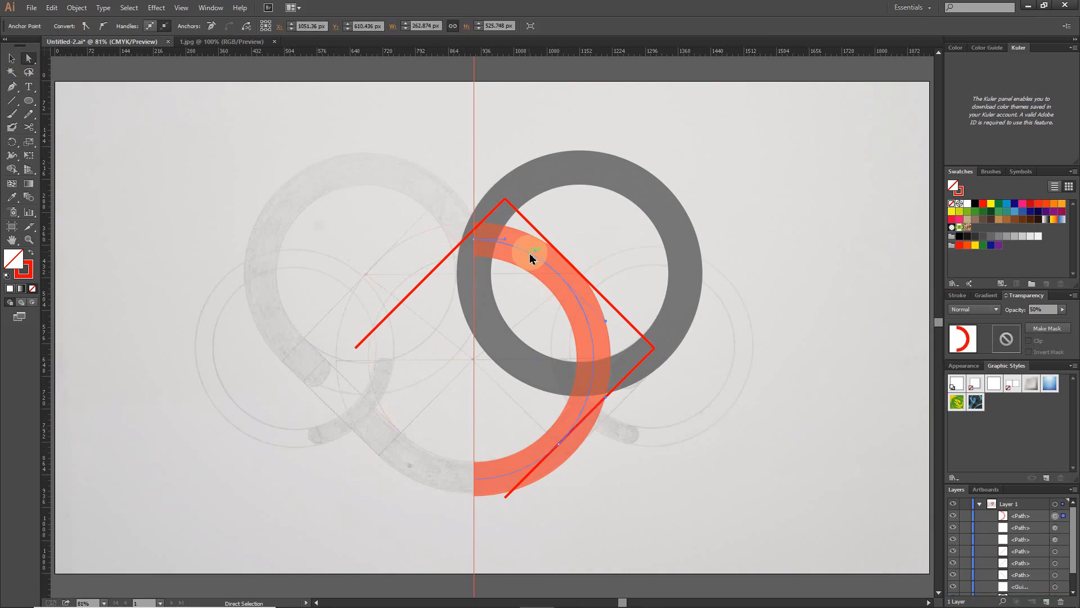
key("Delete")
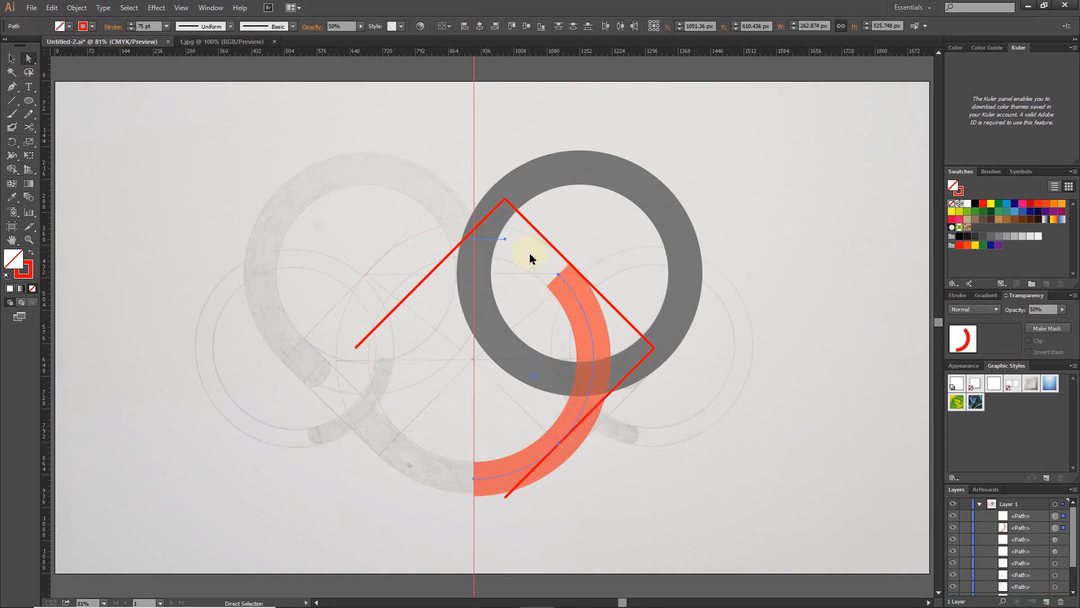
left_click(560, 284)
key("Delete")
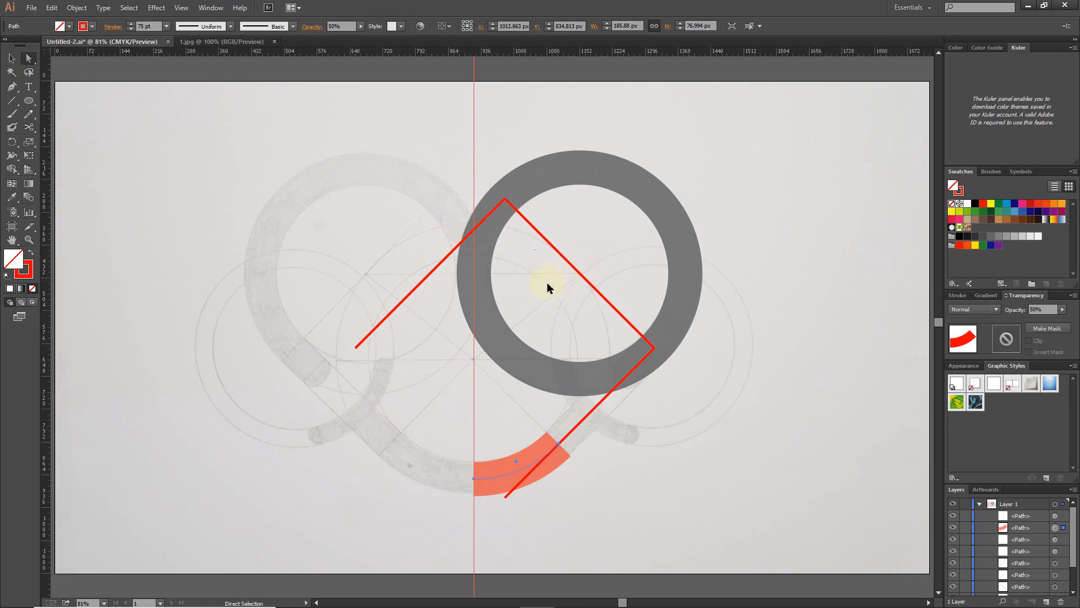
Step: Cut the dark grey circle's path with the Scissors tool at the two corners where the red construction lines meet
left_click(569, 175)
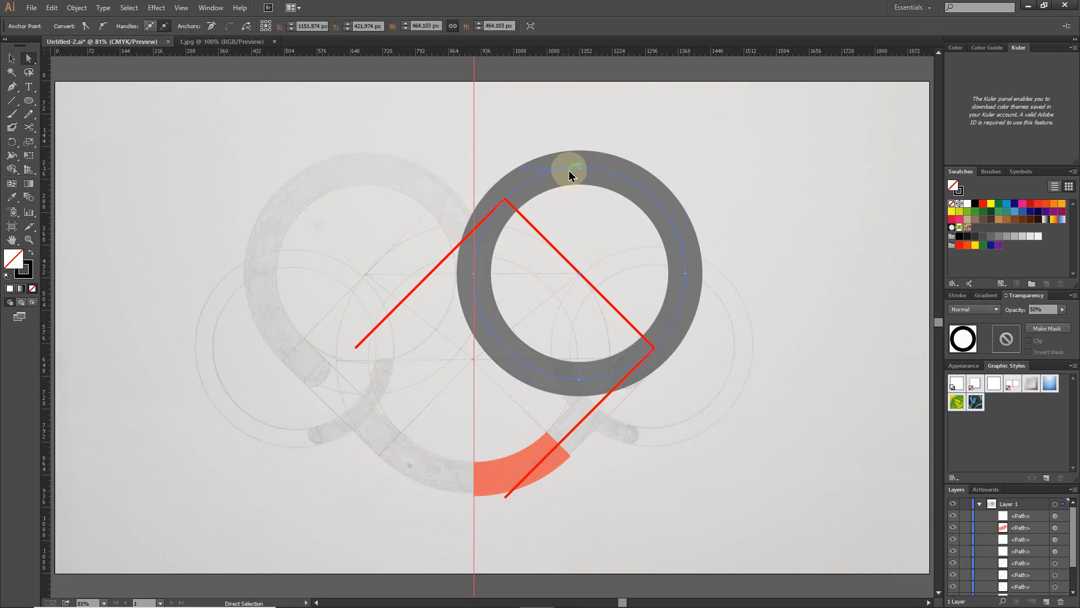
left_click(29, 127)
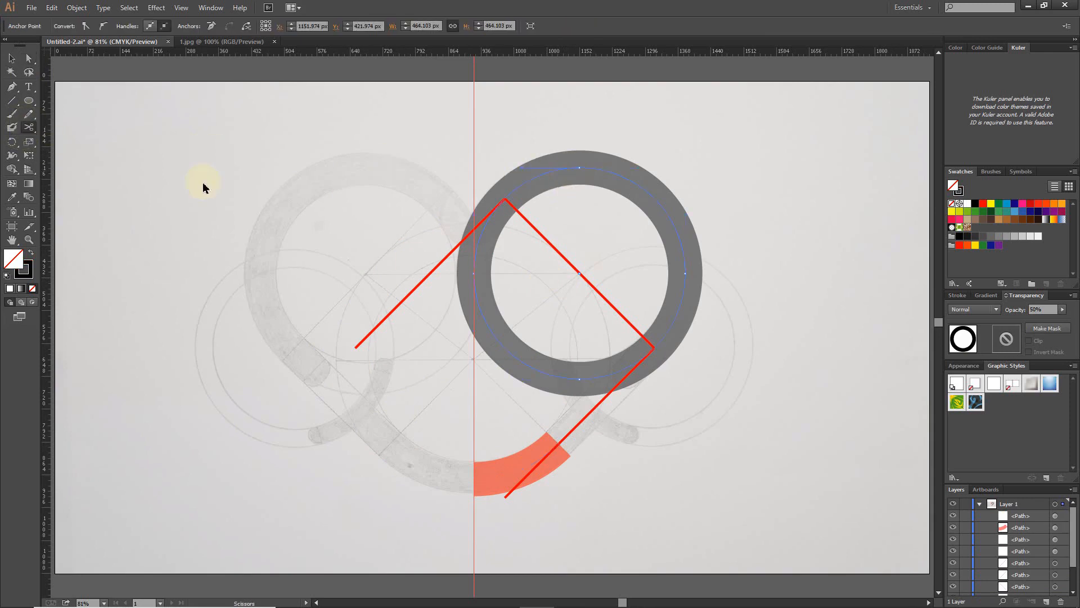
left_click(505, 200)
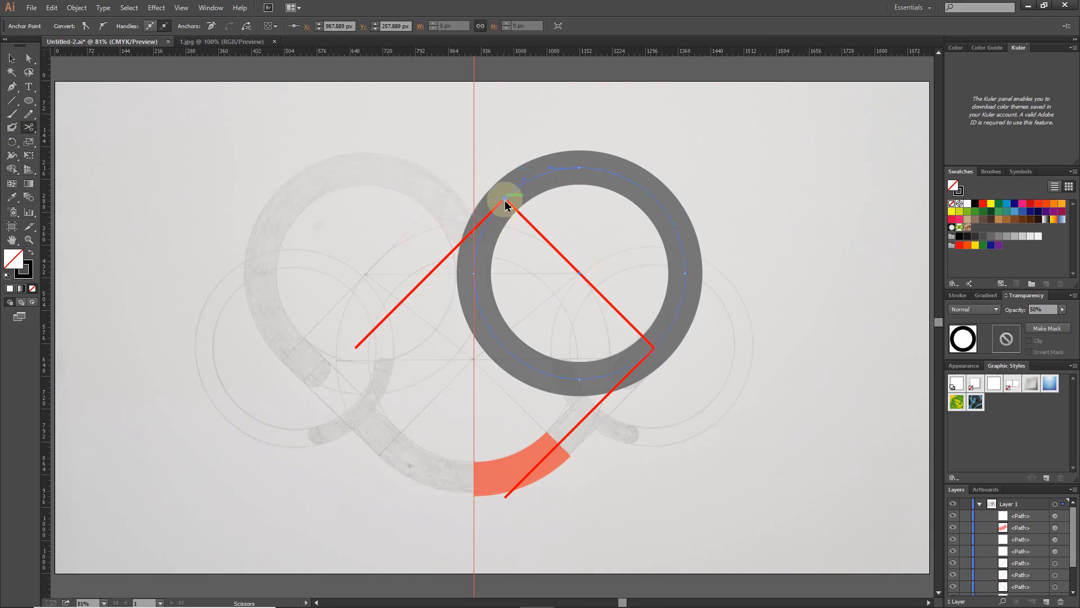
left_click(654, 348)
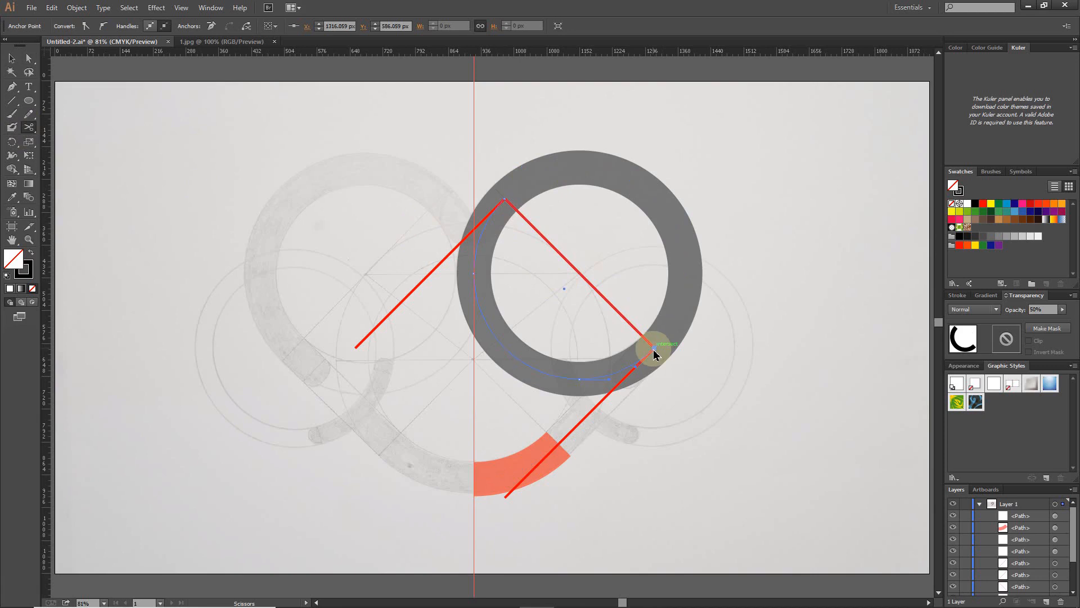
Step: Delete the dark grey circle's lower-left part between the two cuts, keeping the upper-right arc
key("a")
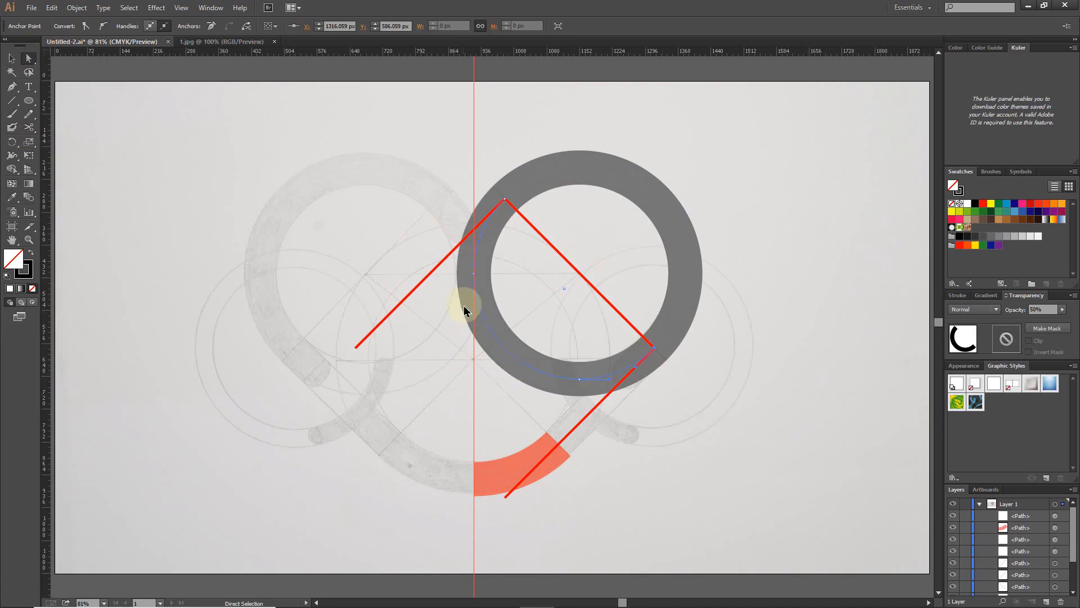
left_click(395, 360)
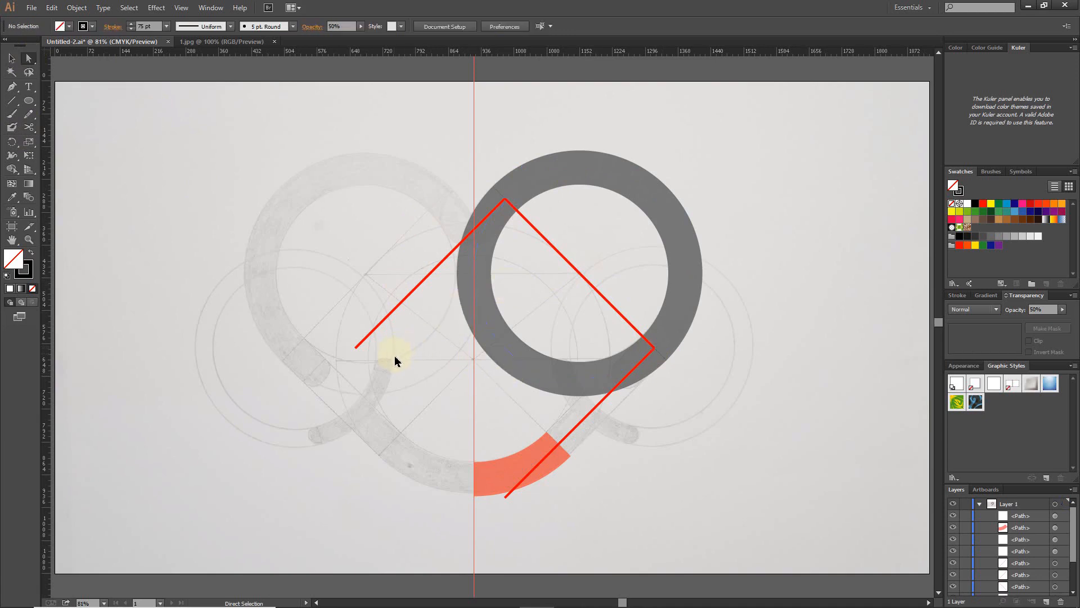
left_click(499, 343)
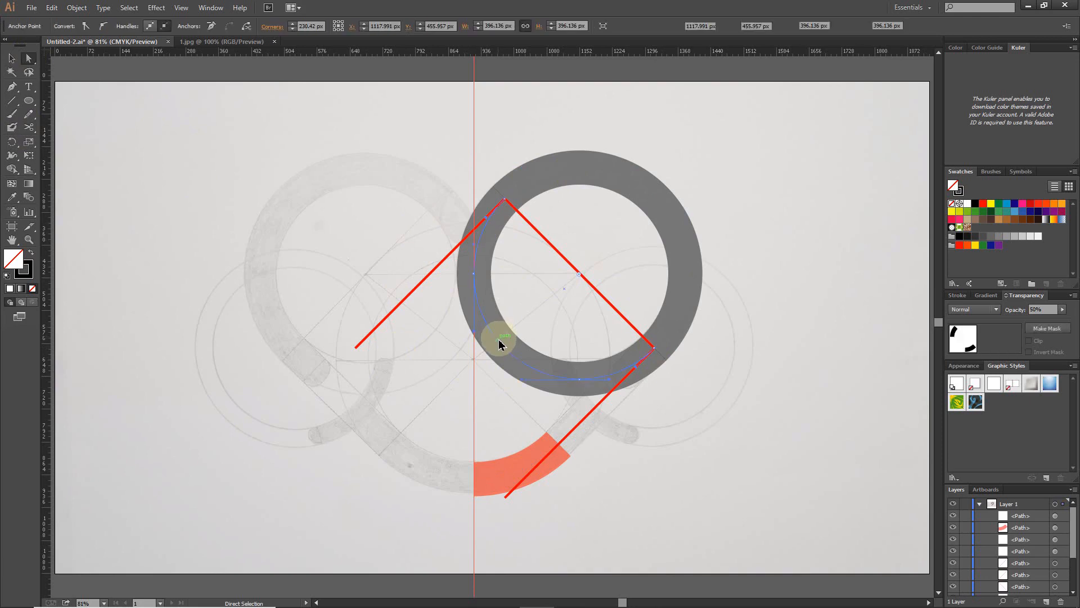
key("Delete")
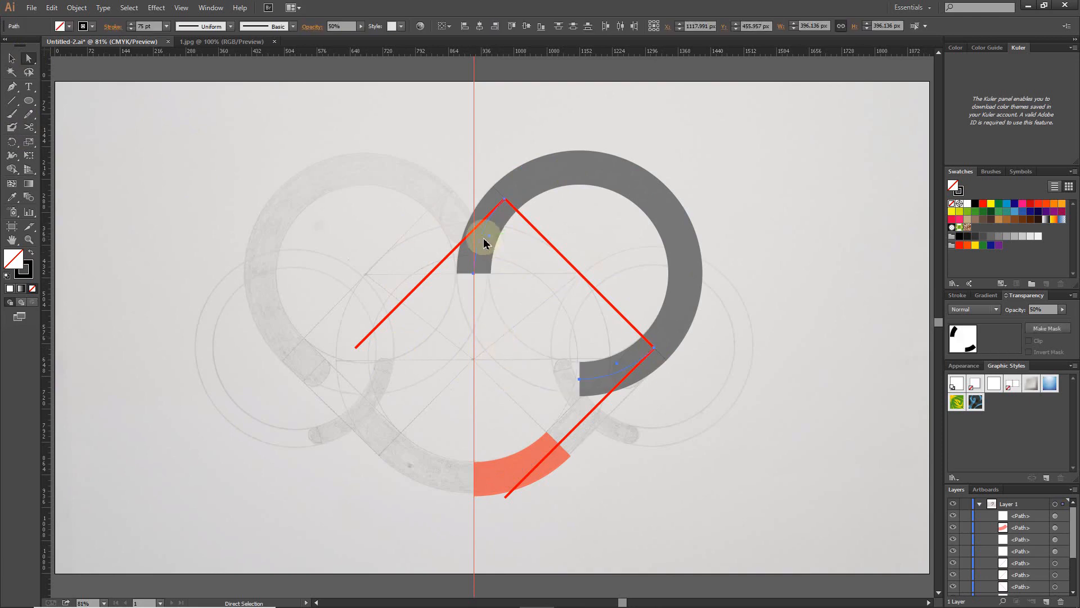
key("Delete")
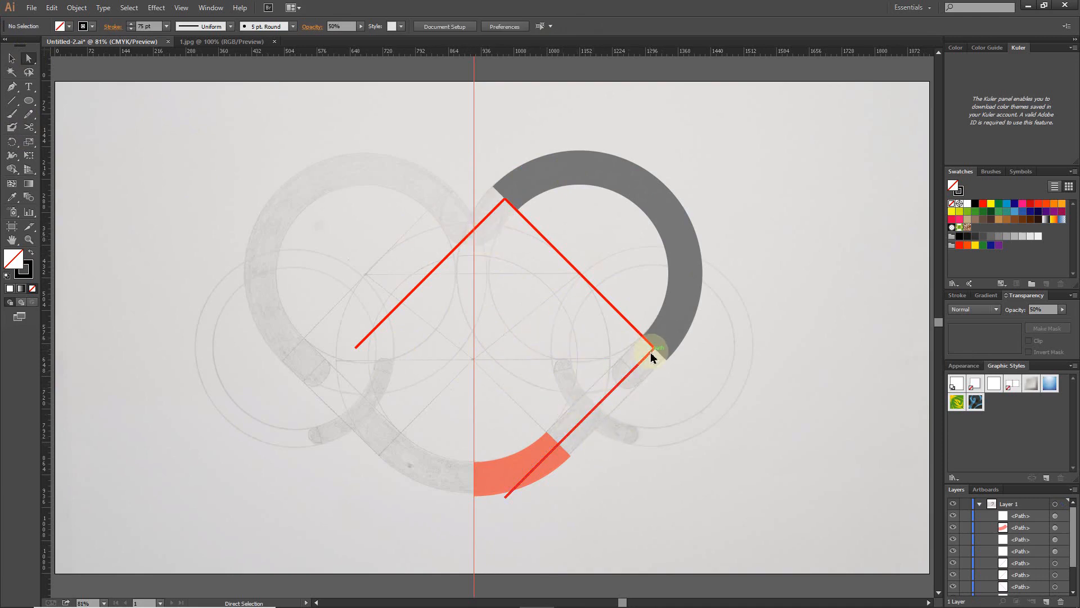
Step: Draw a circle about 411 px wide centred on the right corner of the construction lines and set its opacity to 30%
left_click(31, 103)
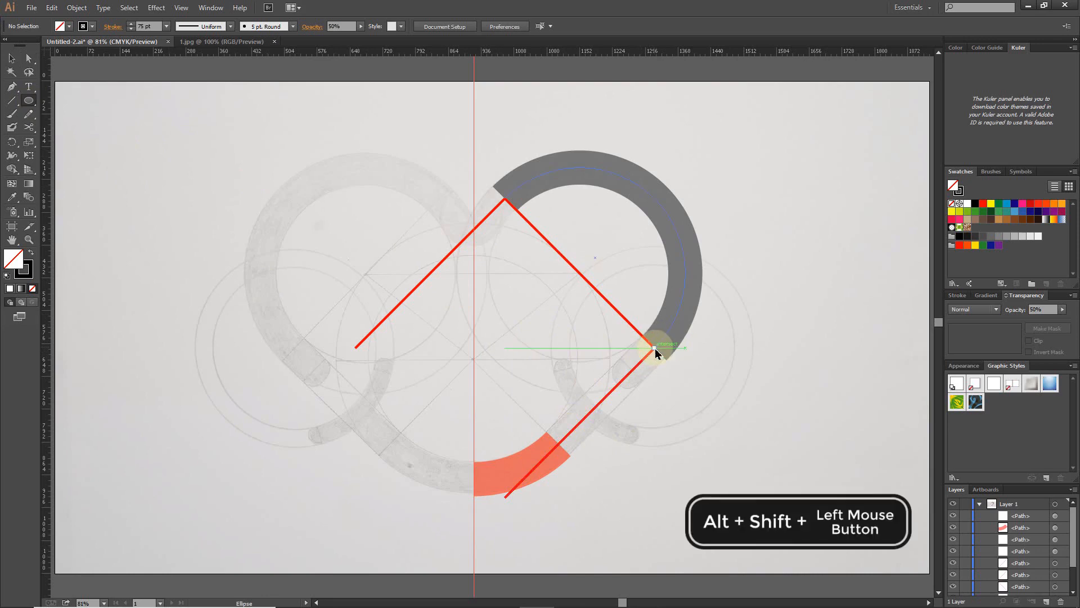
left_click_drag(655, 348, 563, 435)
left_click(1047, 330)
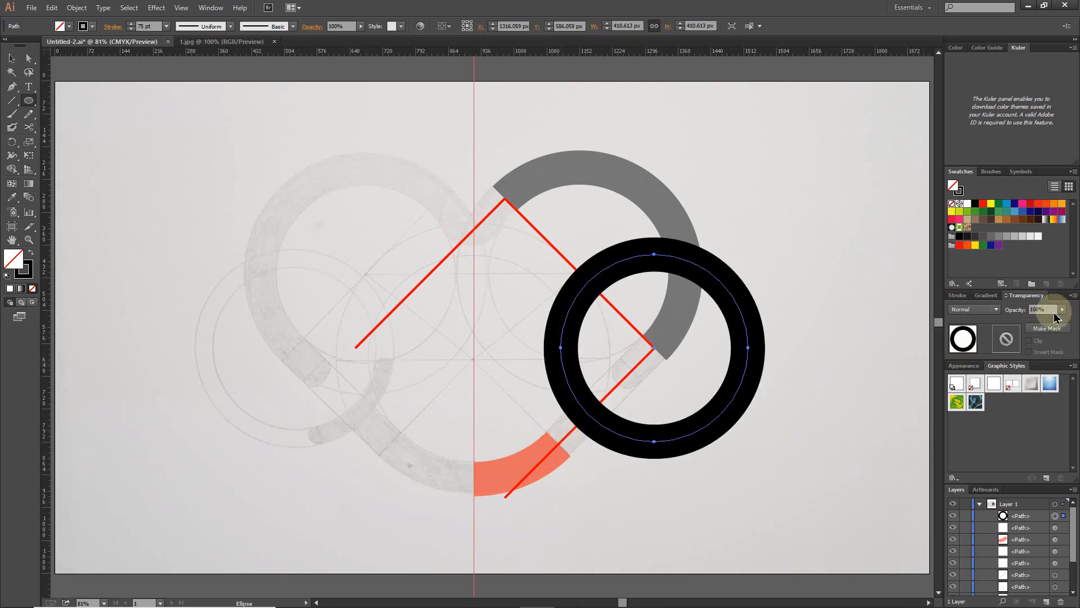
left_click_drag(1052, 310, 1012, 314)
type("30")
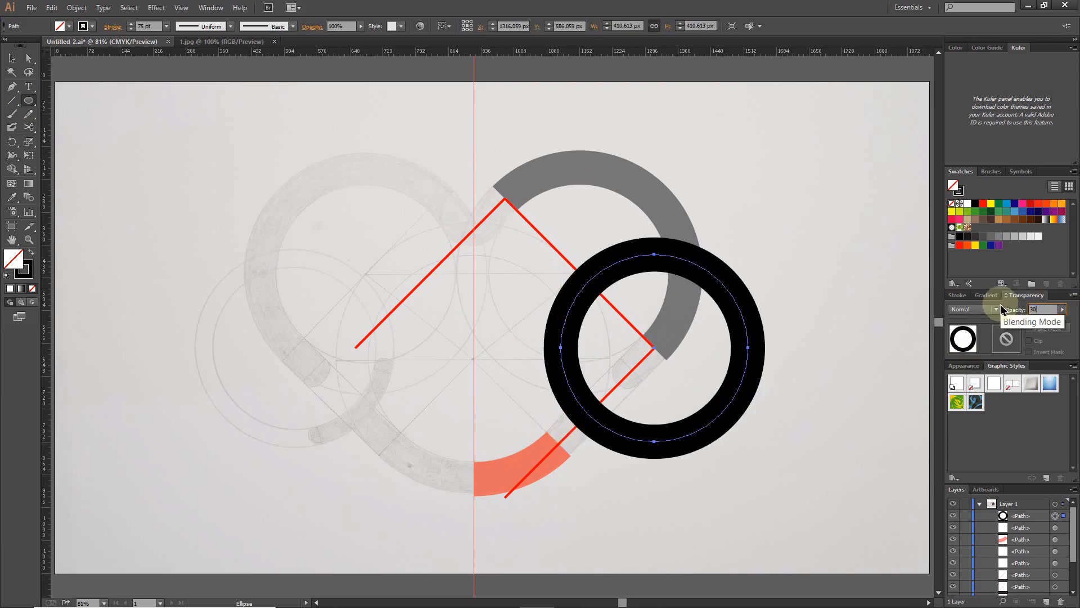
key("Return")
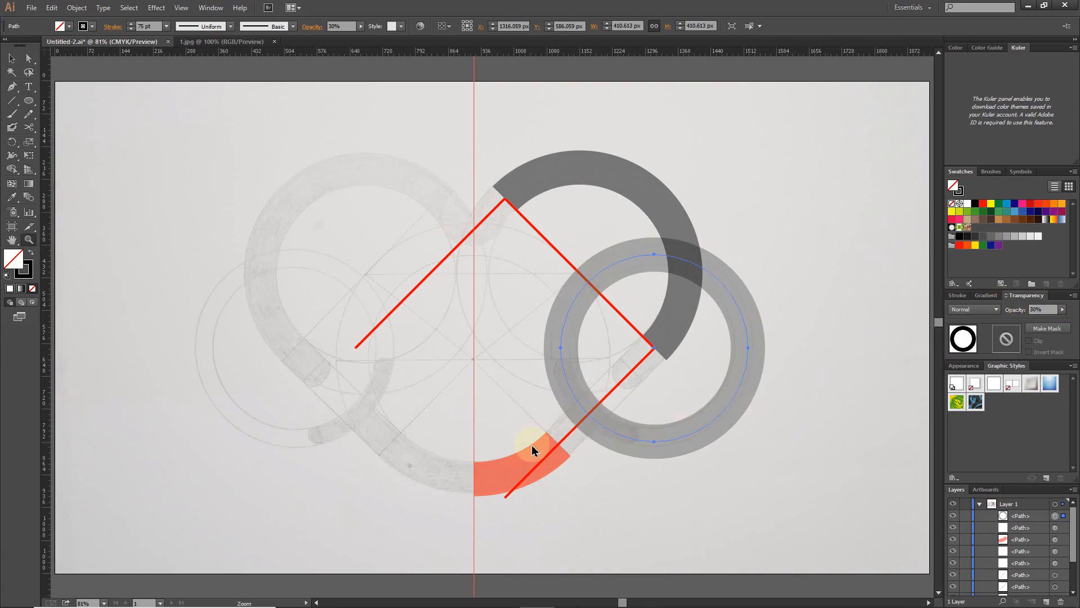
Step: Set the new circle's stroke to 50 pt, then refine it to 45 pt to match the sketched arc's thickness
key("z")
left_click_drag(548, 352, 665, 454)
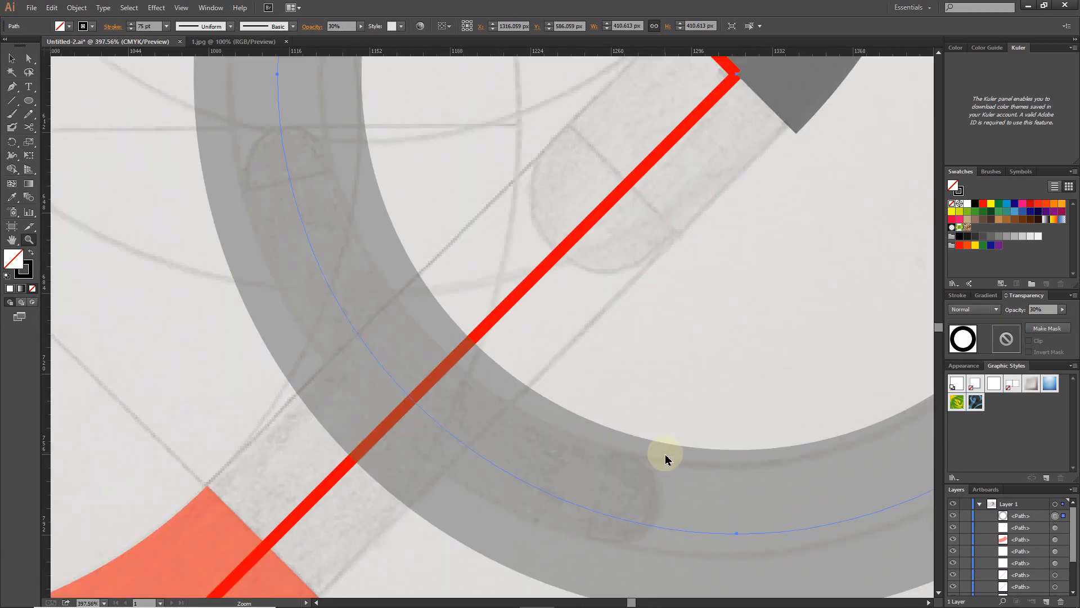
key("ctrl+grave")
type("z")
left_click_drag(146, 27, 125, 24)
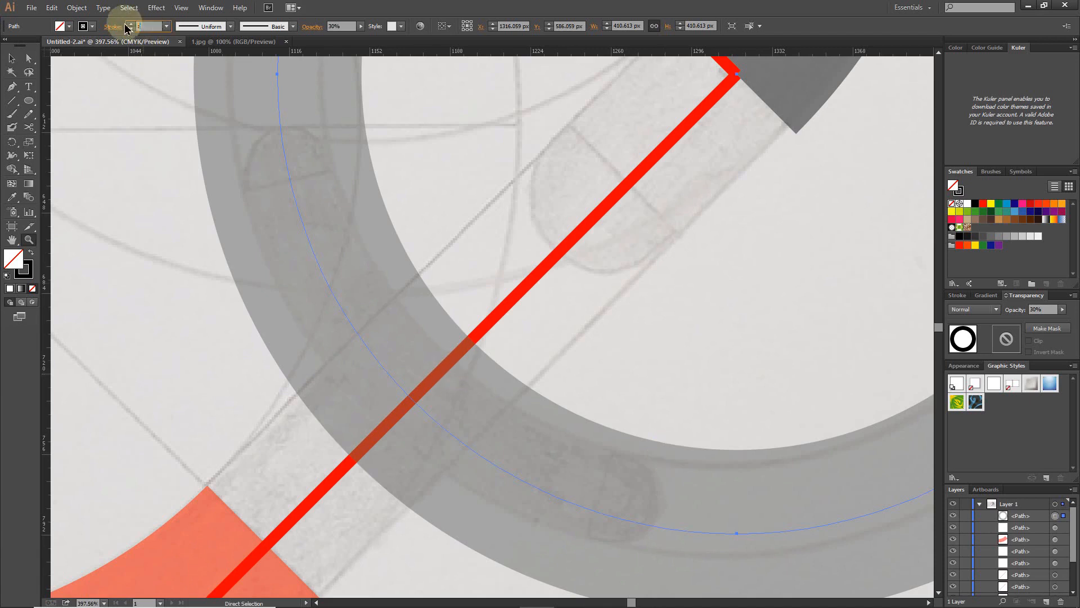
type("50")
key("Return")
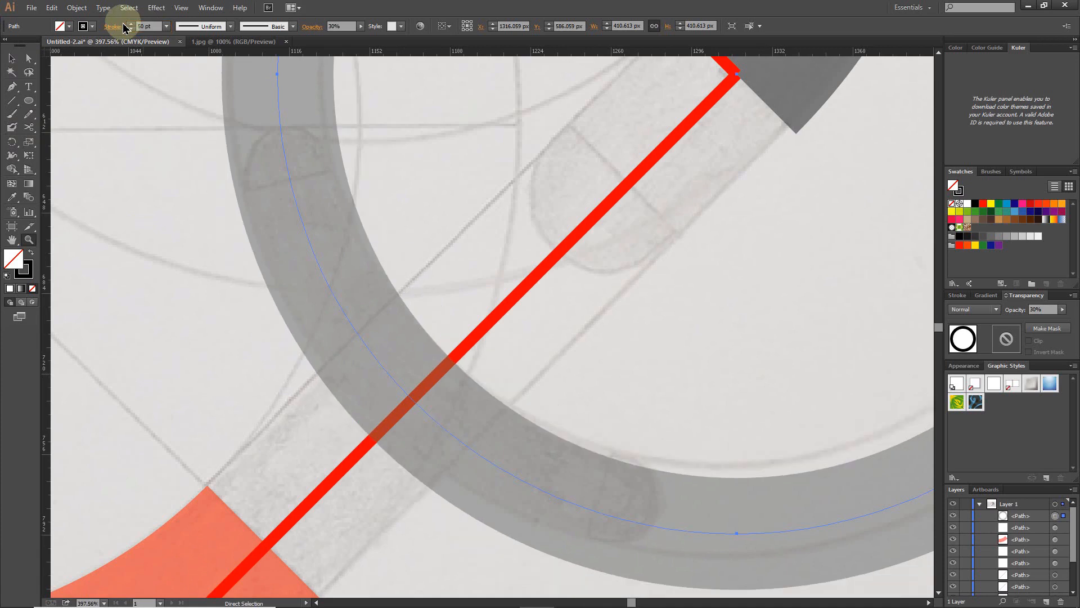
left_click_drag(154, 27, 135, 26)
type("45")
key("Return")
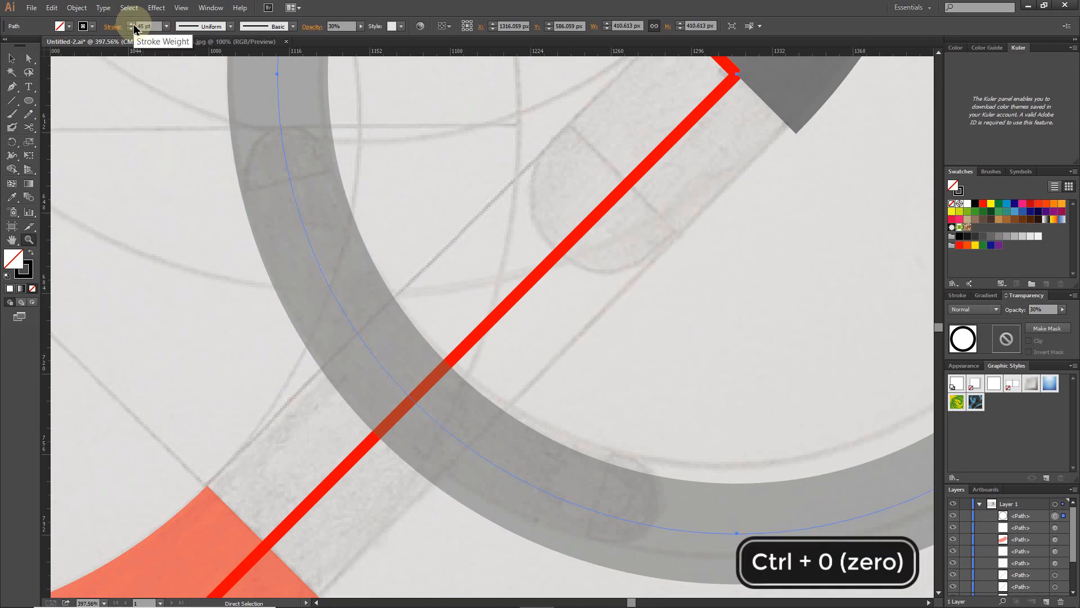
key("ctrl+0")
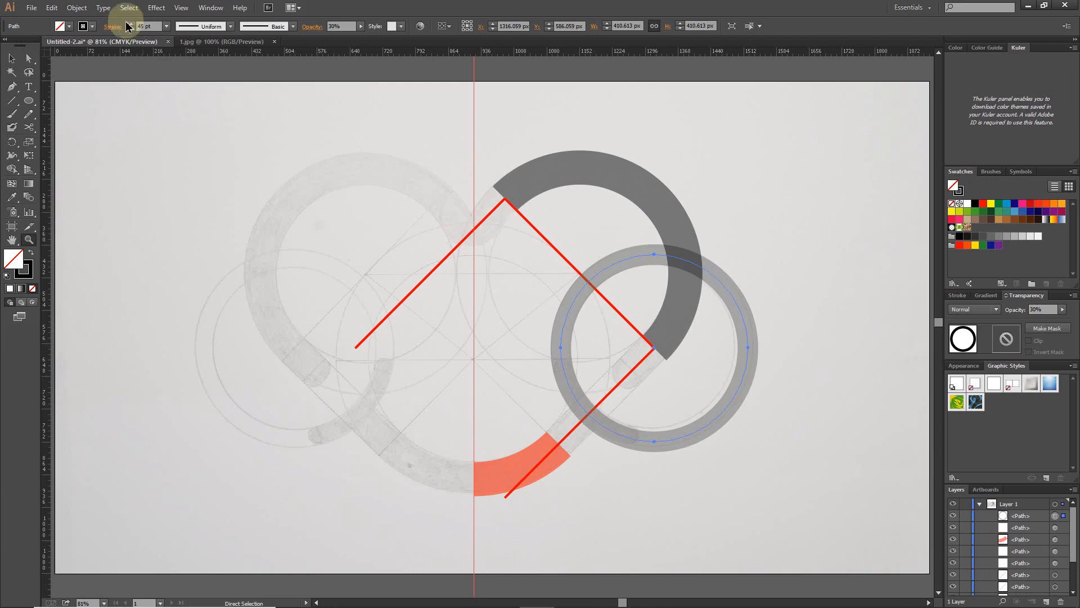
Step: Delete the upper and right segments of the 45 pt grey circle, keeping only its lower-left quarter arc
left_click(28, 58)
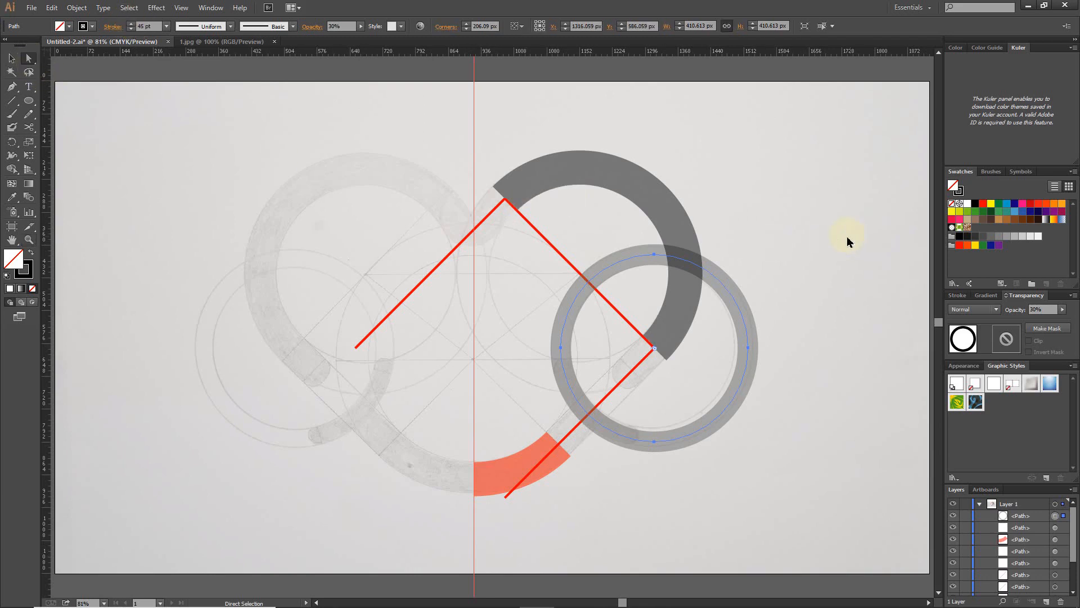
left_click(826, 234)
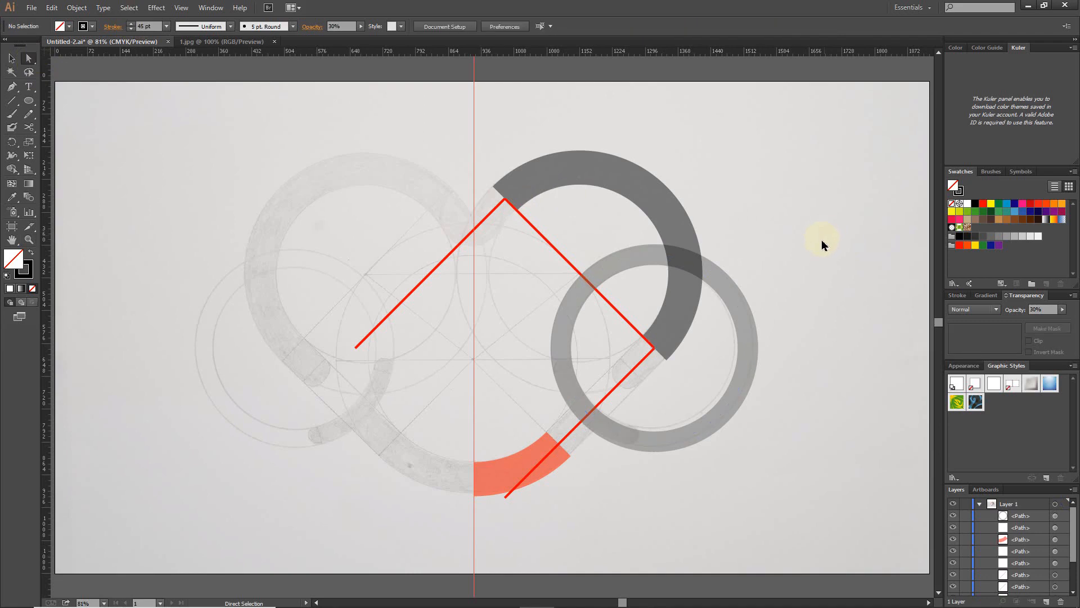
left_click(720, 286)
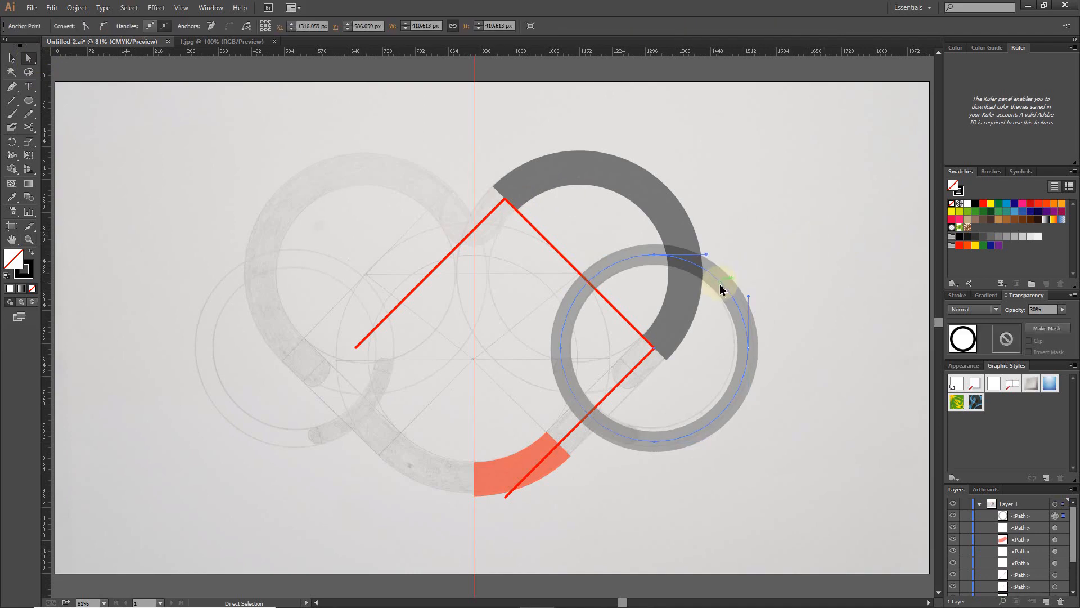
key("Delete")
left_click(754, 344)
left_click_drag(742, 353, 733, 360)
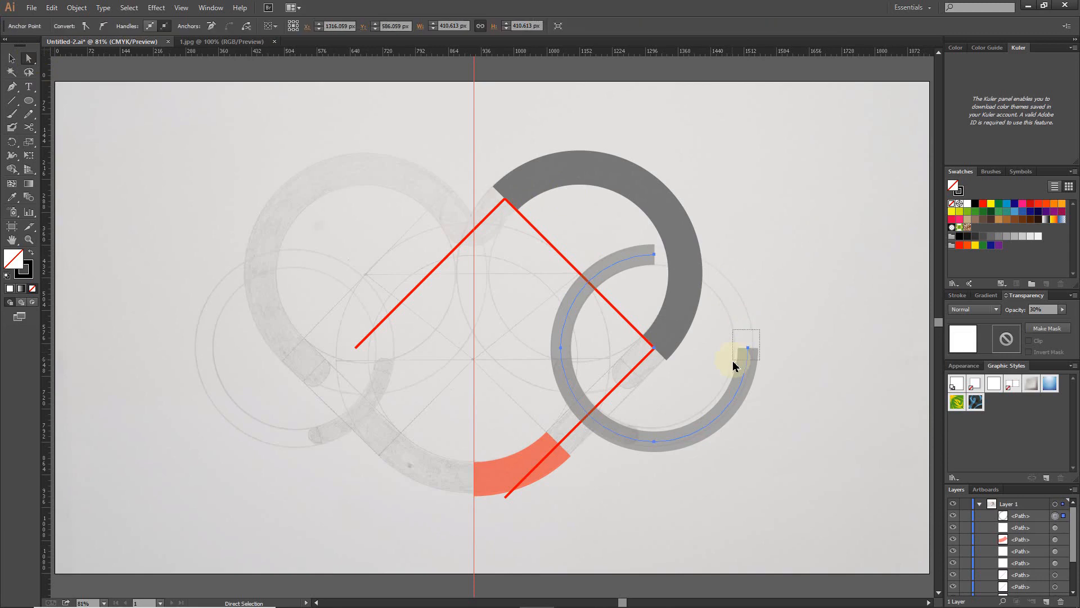
key("Delete")
left_click_drag(634, 236, 657, 269)
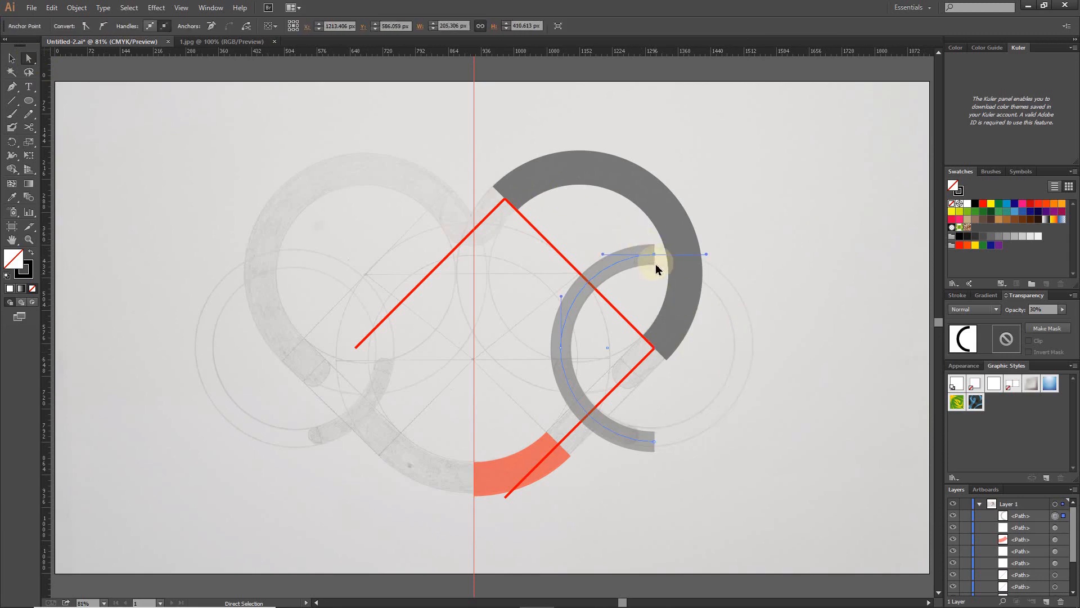
key("Delete")
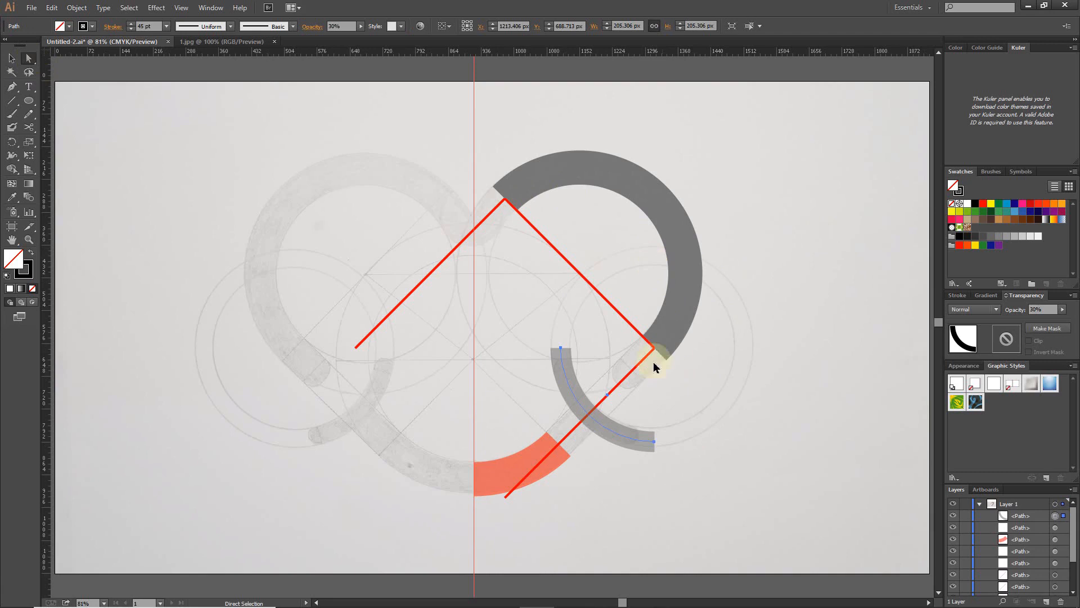
Step: Duplicate in place the red construction line running from the right corner down to the orange arc
left_click(636, 363)
key("Delete")
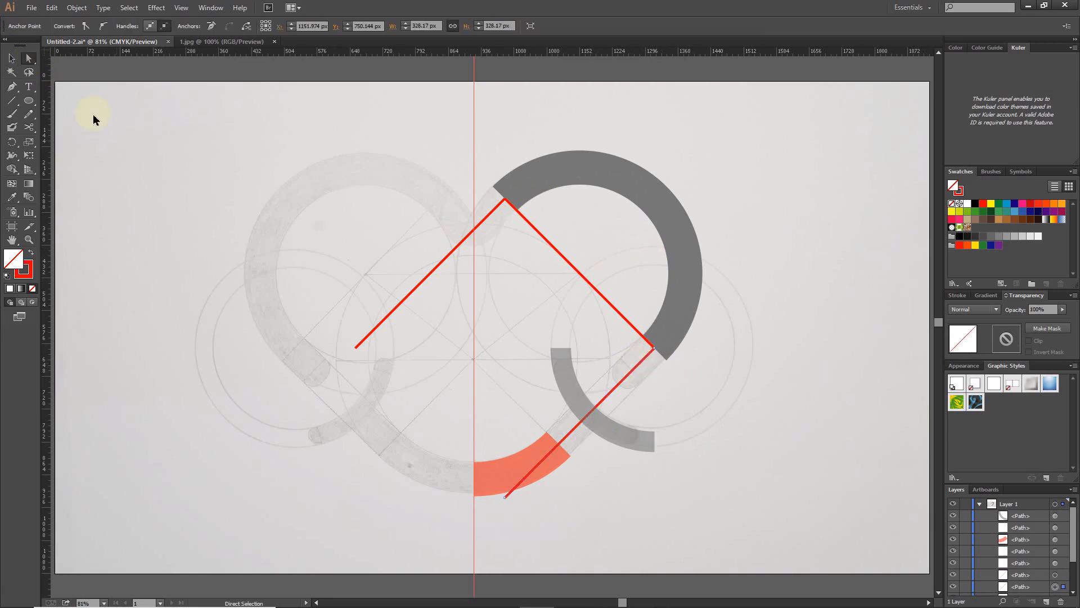
left_click(51, 7)
left_click(70, 66)
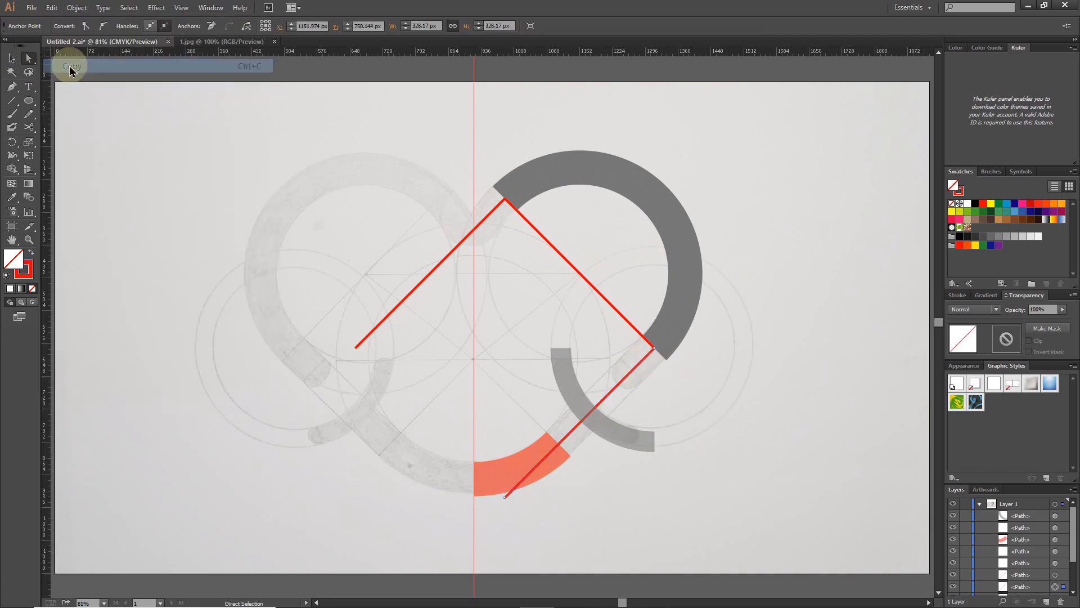
left_click(54, 11)
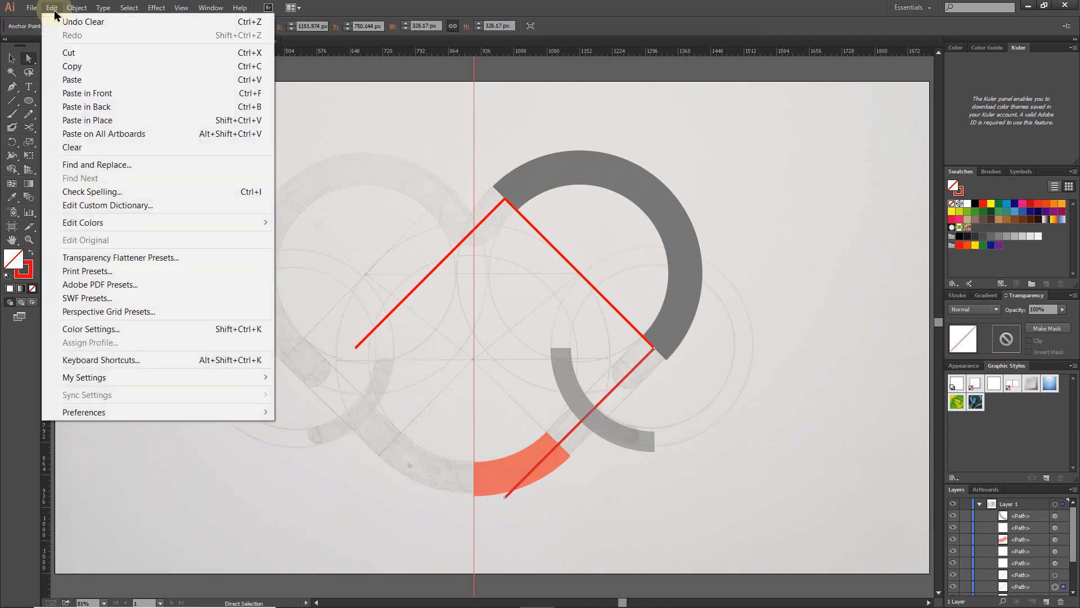
left_click(99, 120)
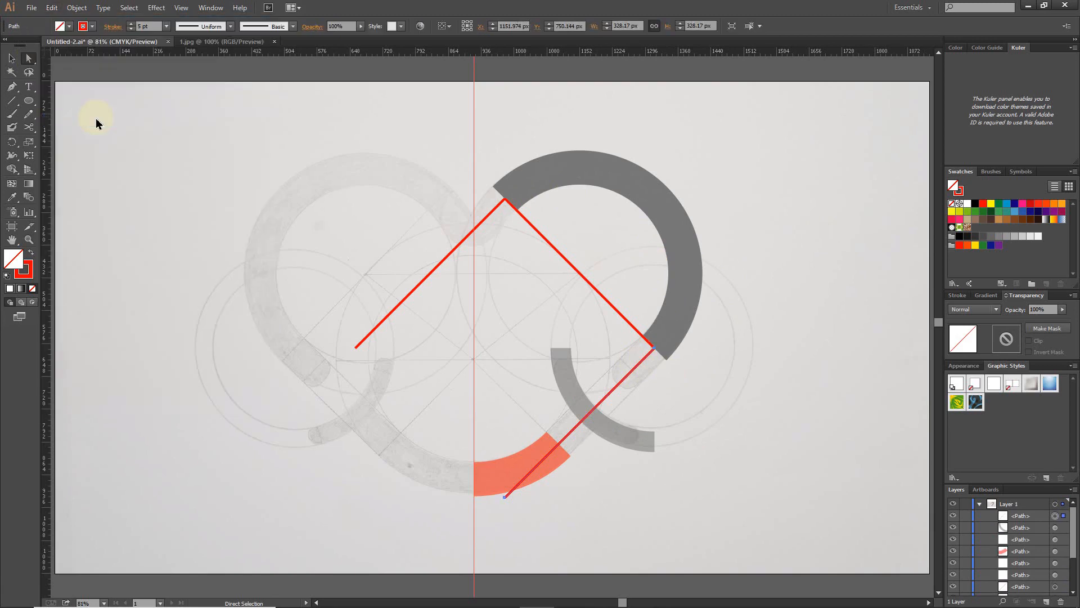
Step: Rotate the duplicated line 30° and move it so its upper end meets the right corner of the construction lines
double_click(12, 142)
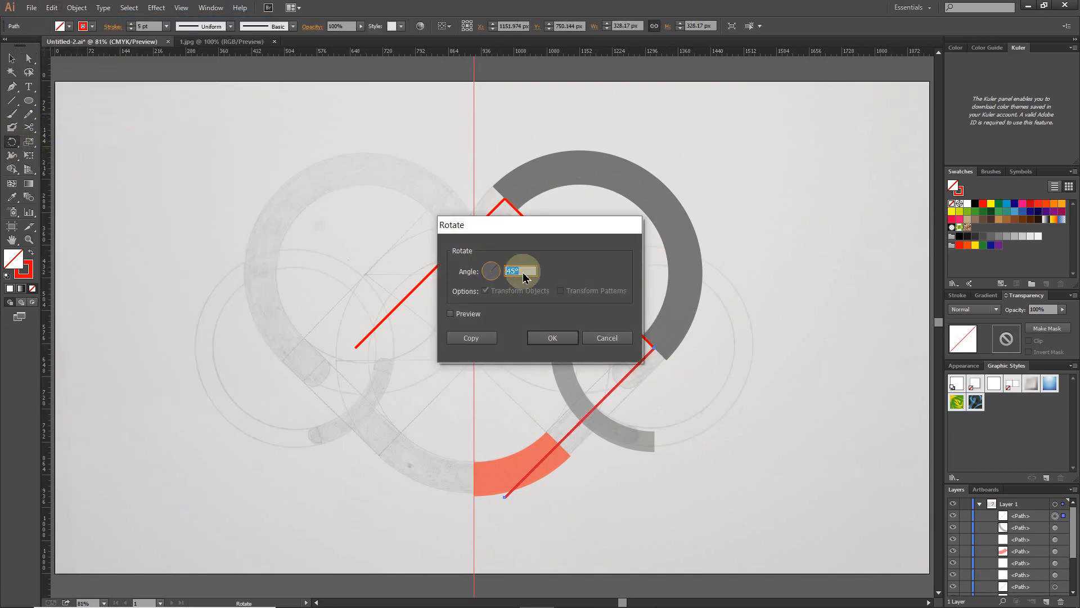
type("30")
left_click(553, 338)
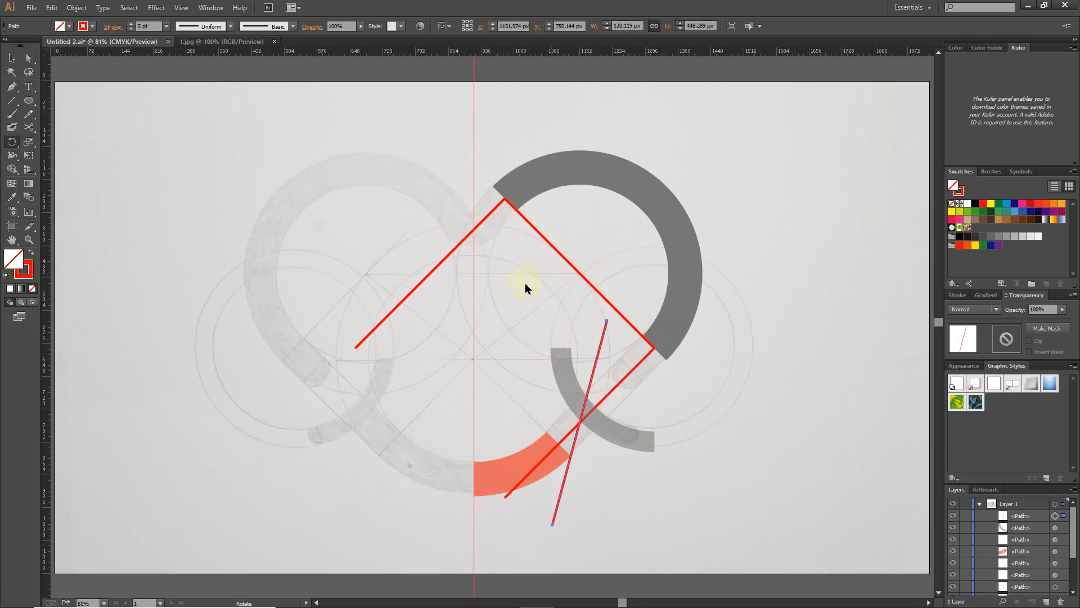
left_click(8, 58)
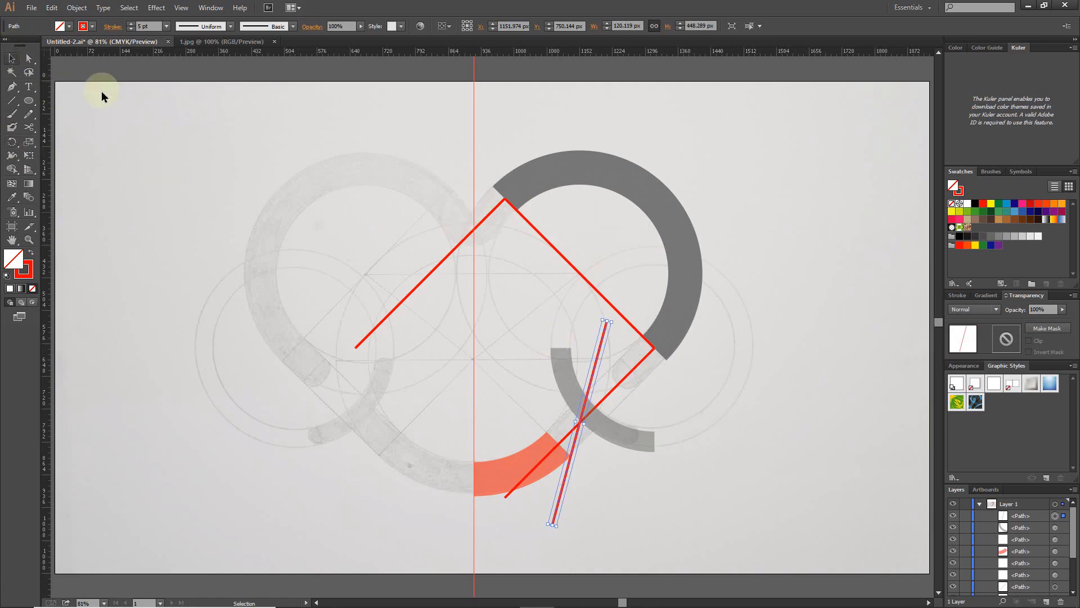
left_click_drag(605, 334, 651, 361)
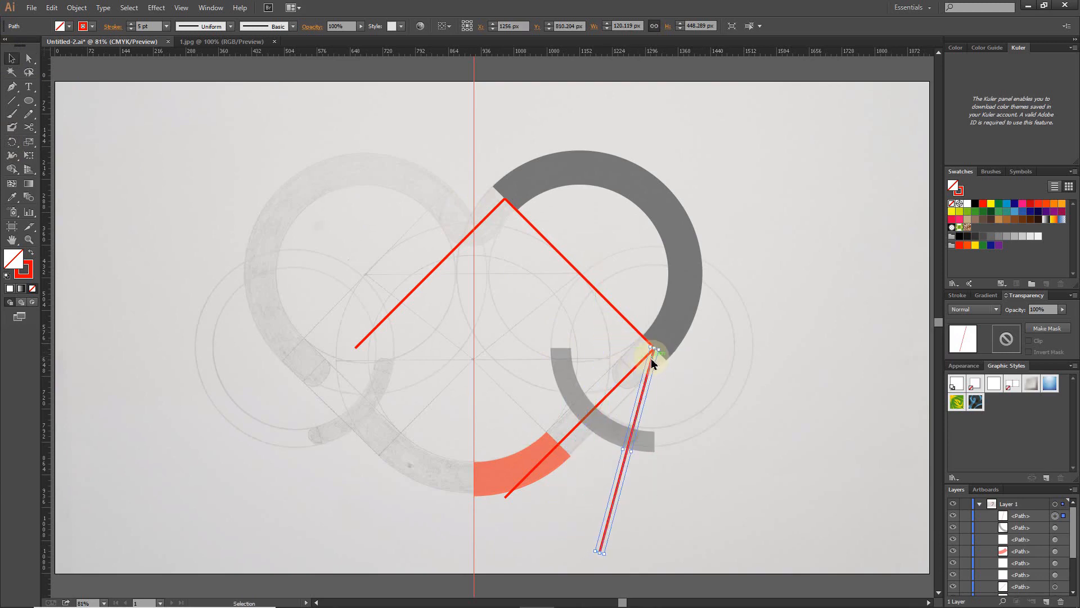
Step: Make a second in-place copy of the original diagonal construction line between the right corner and the orange arc
left_click(623, 381)
left_click(50, 9)
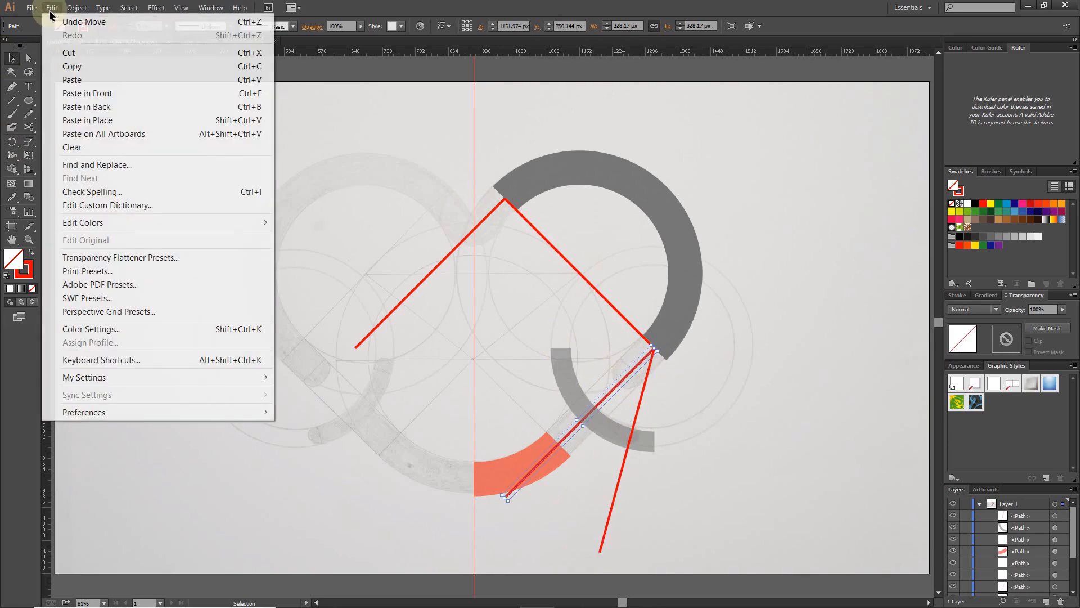
left_click(79, 66)
left_click(59, 9)
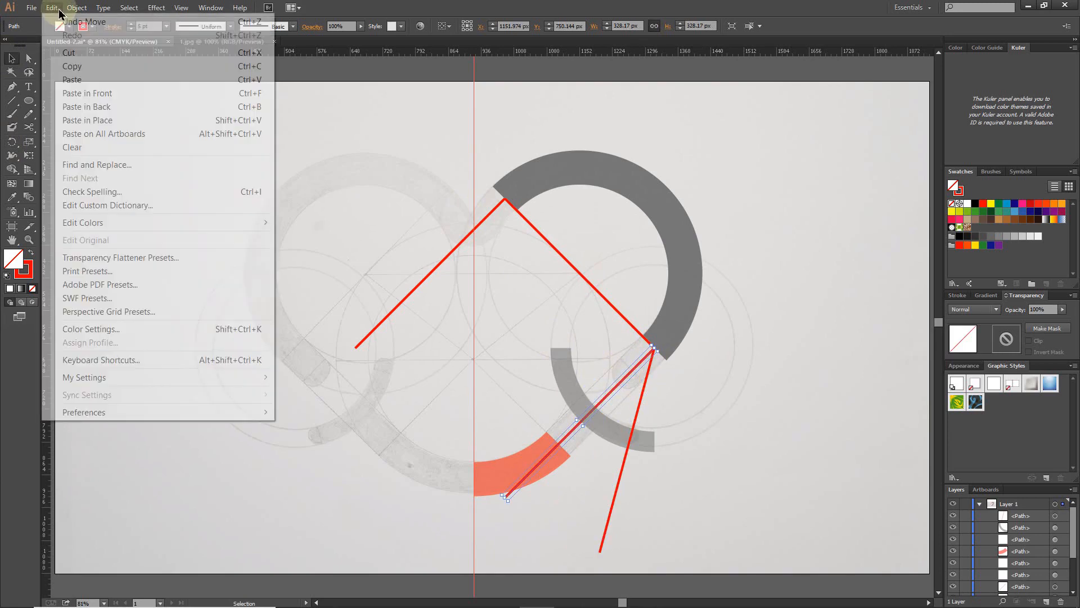
left_click(109, 121)
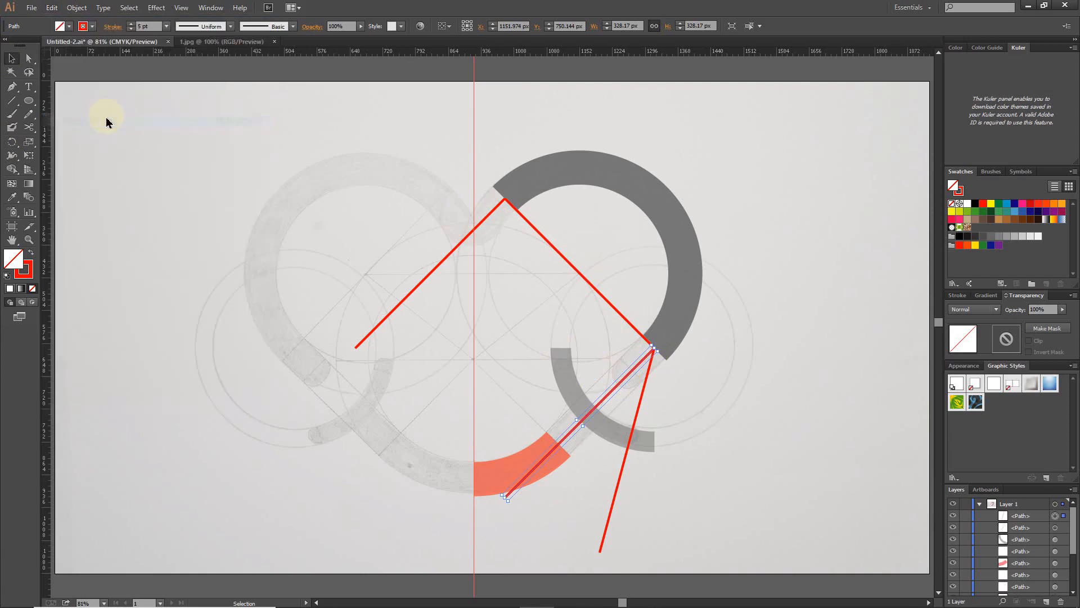
Step: Rotate the second copy by -30° and move it so its right end meets the same right corner
left_click(12, 142)
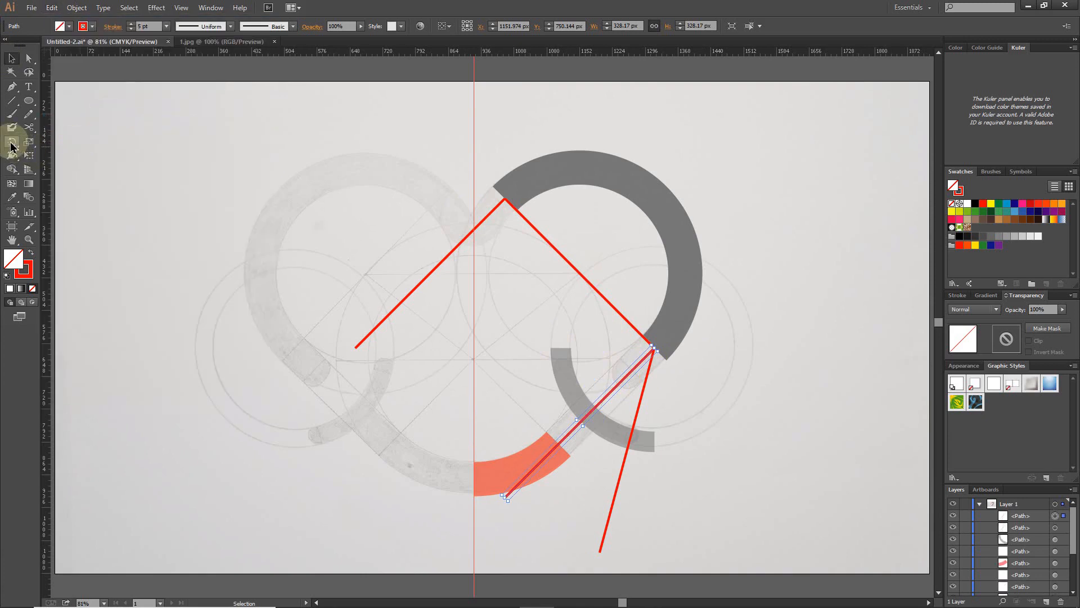
double_click(11, 143)
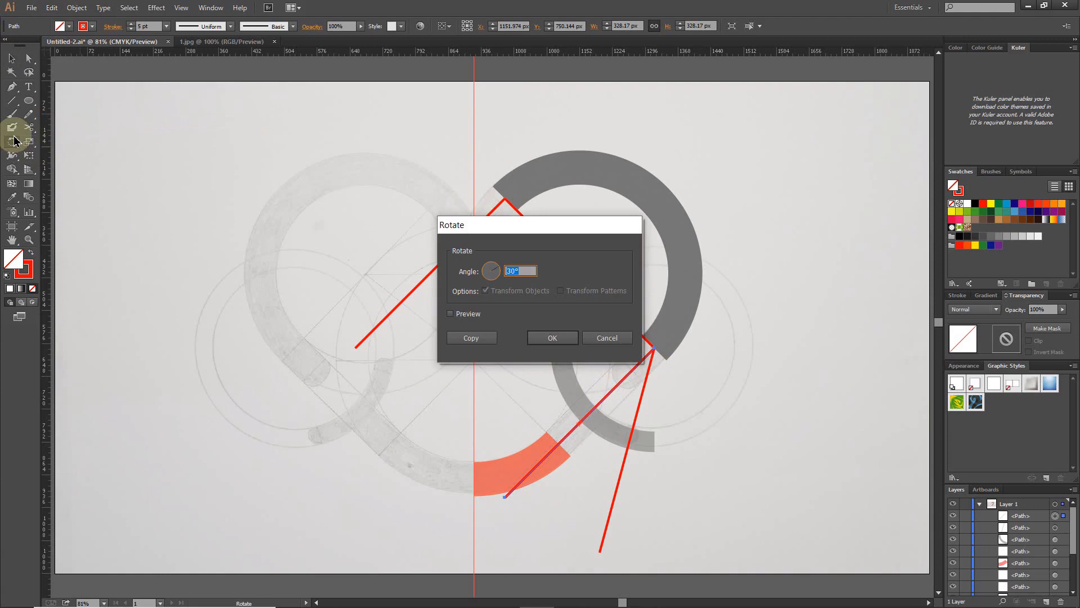
type("-")
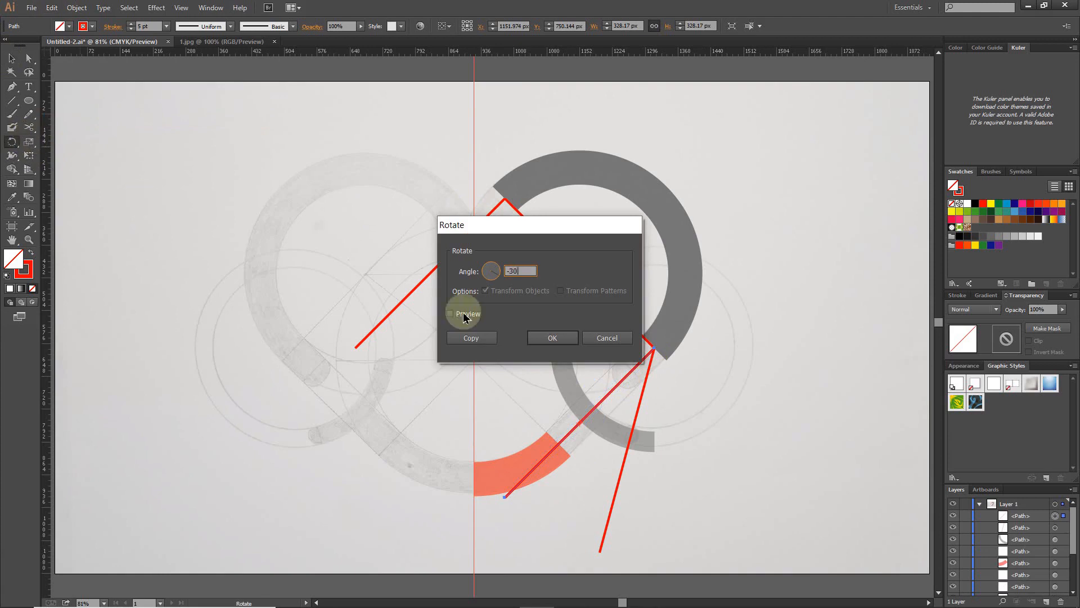
left_click(552, 336)
key("a")
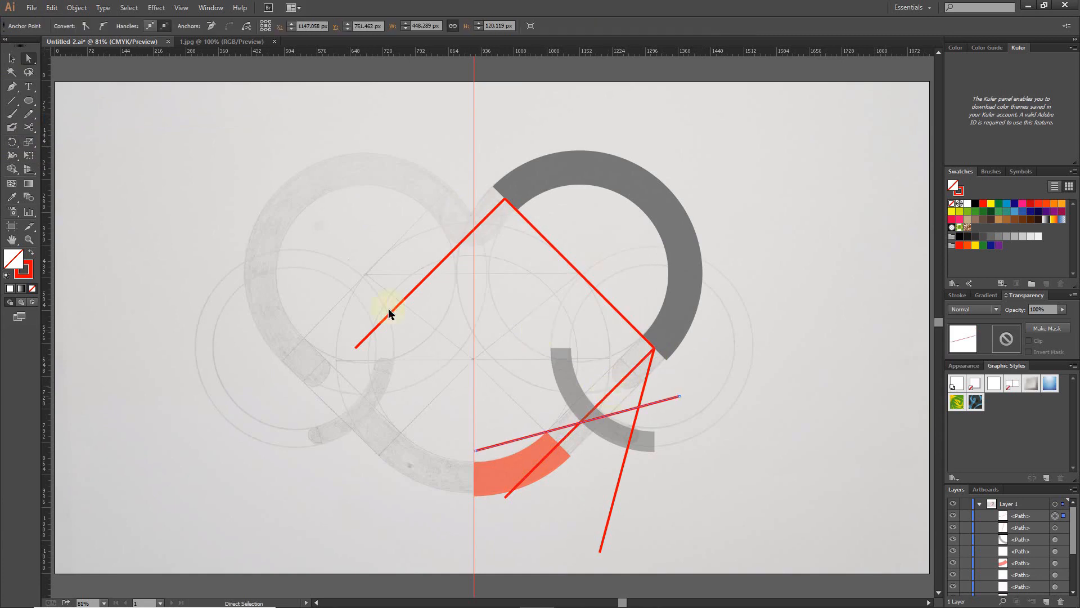
left_click(12, 58)
left_click_drag(664, 398, 642, 353)
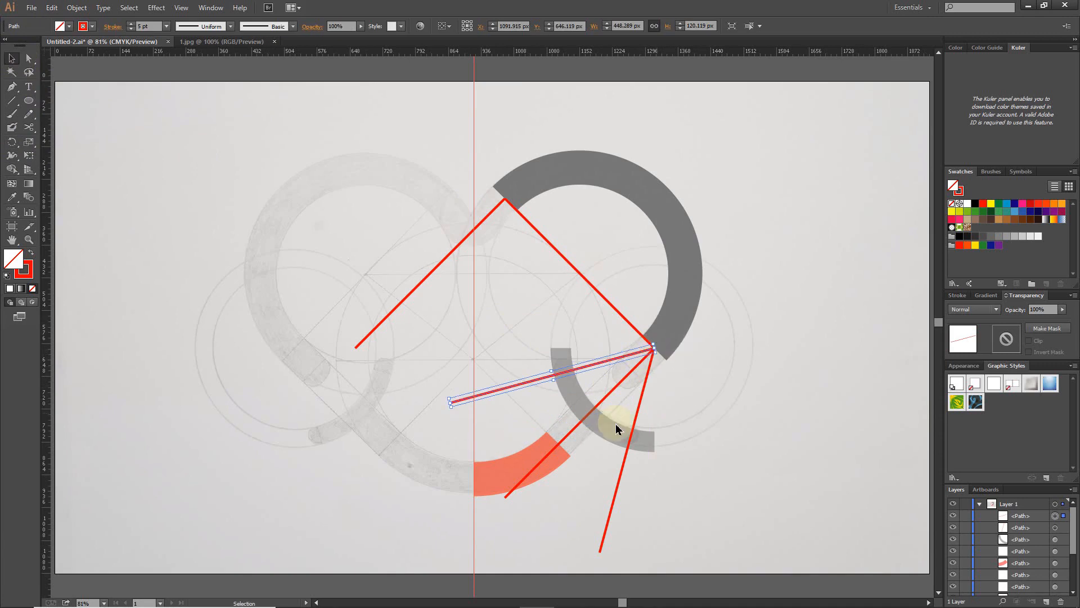
Step: Cut the grey quarter arc with the Scissors tool where the two rotated construction lines cross its path
left_click(577, 401)
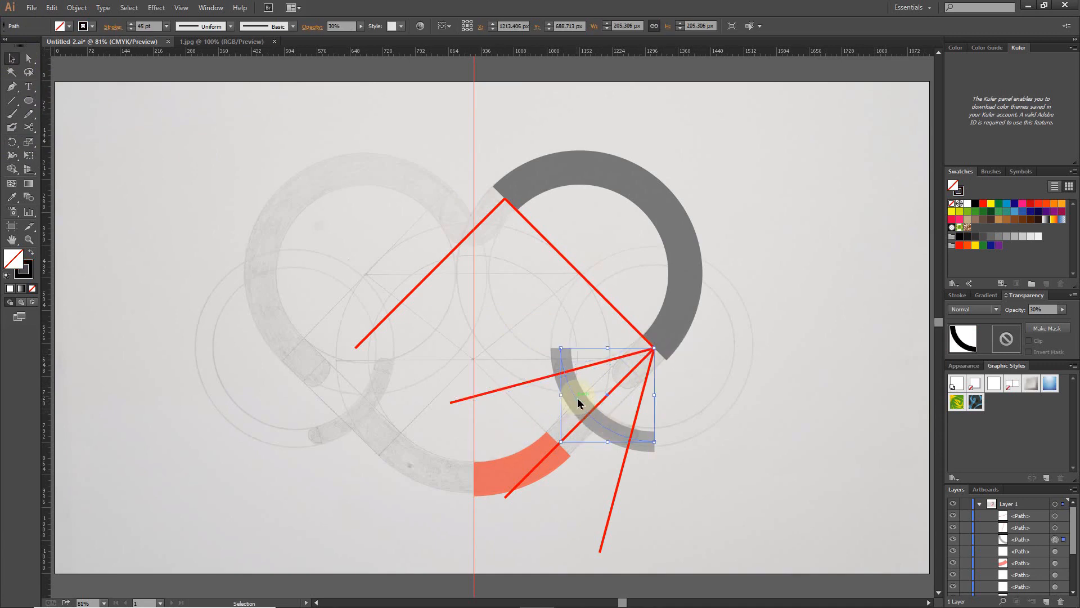
key("z")
left_click_drag(543, 342, 702, 473)
left_click(30, 128)
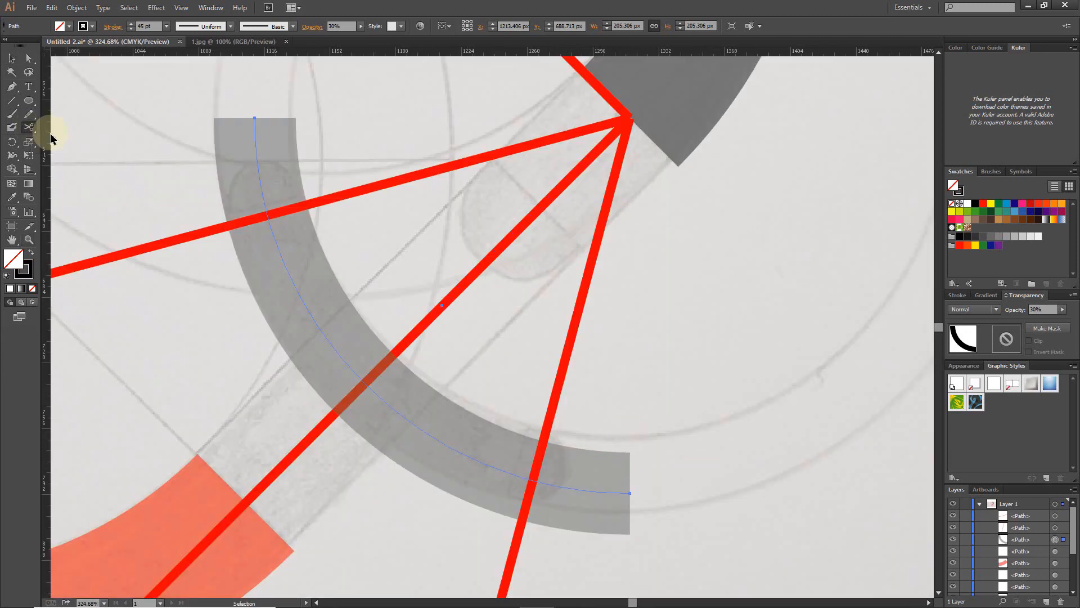
left_click(268, 217)
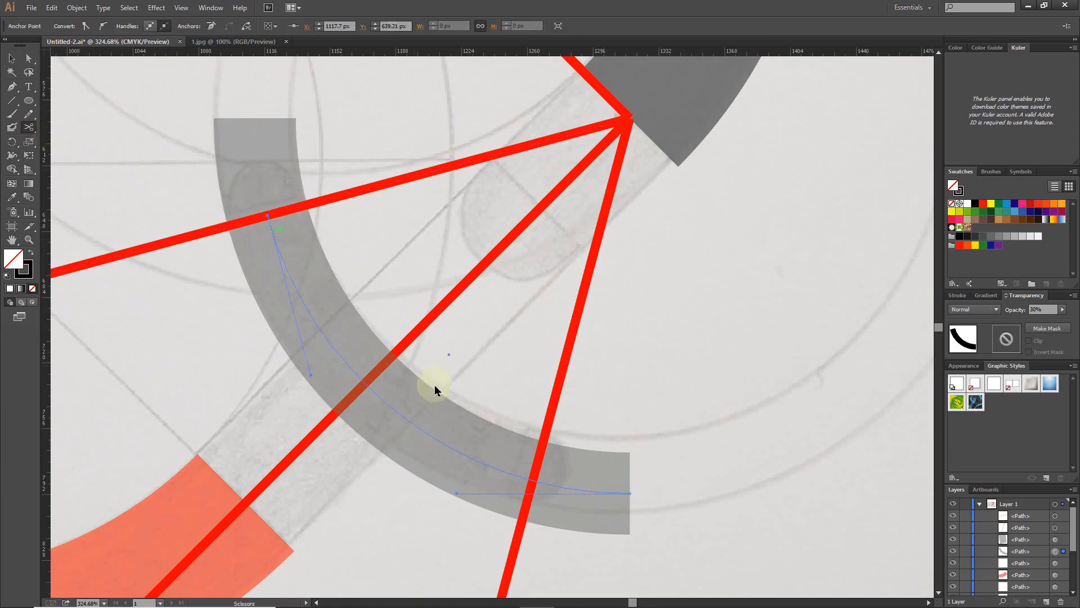
left_click(533, 482)
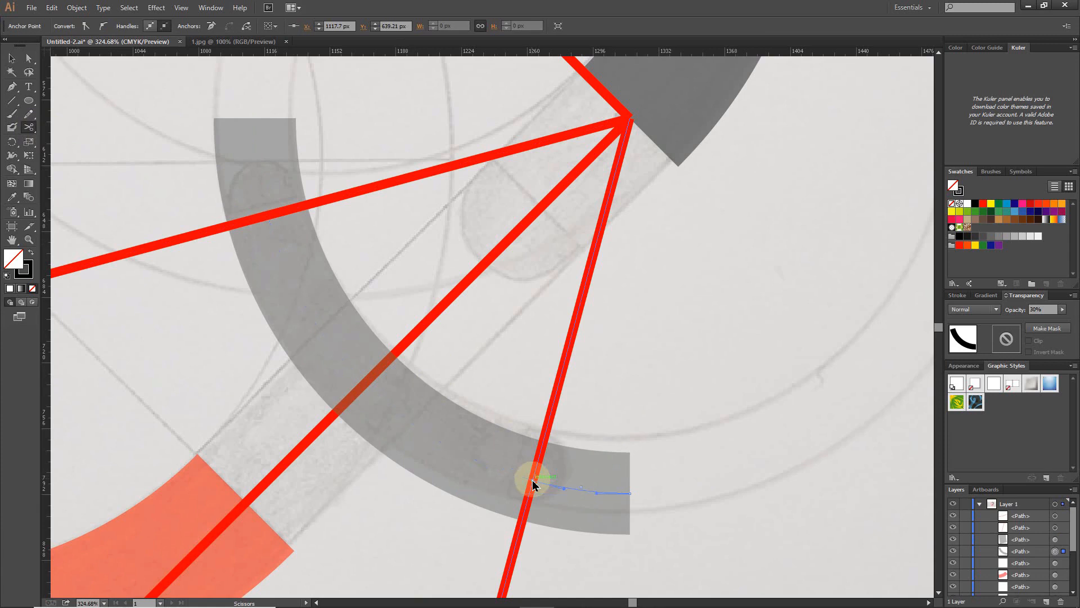
Step: Delete the two end pieces of the grey arc outside the rotated construction lines
key("a")
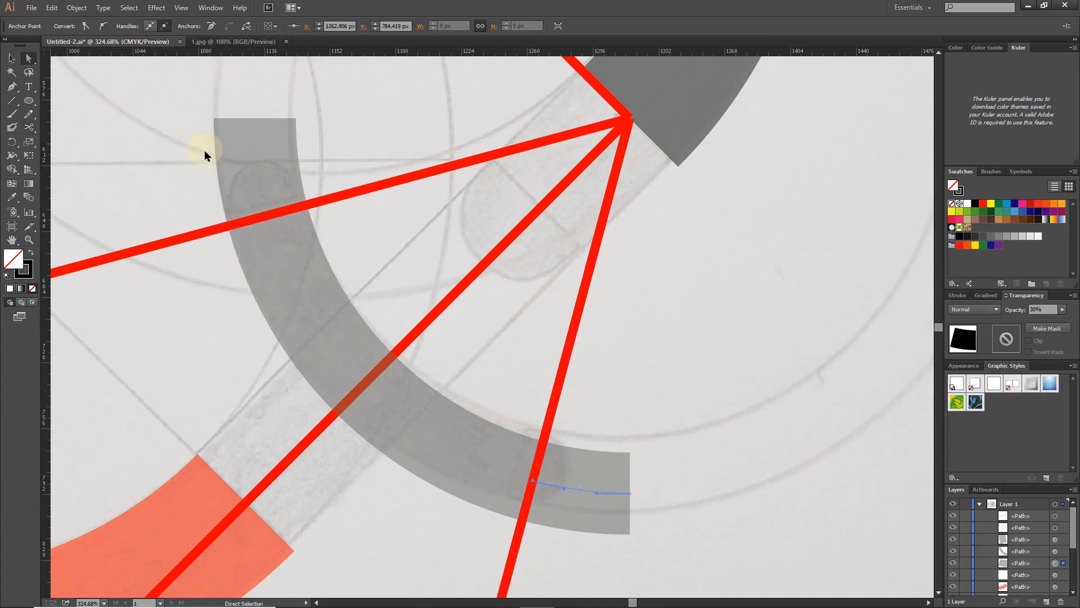
left_click(259, 162)
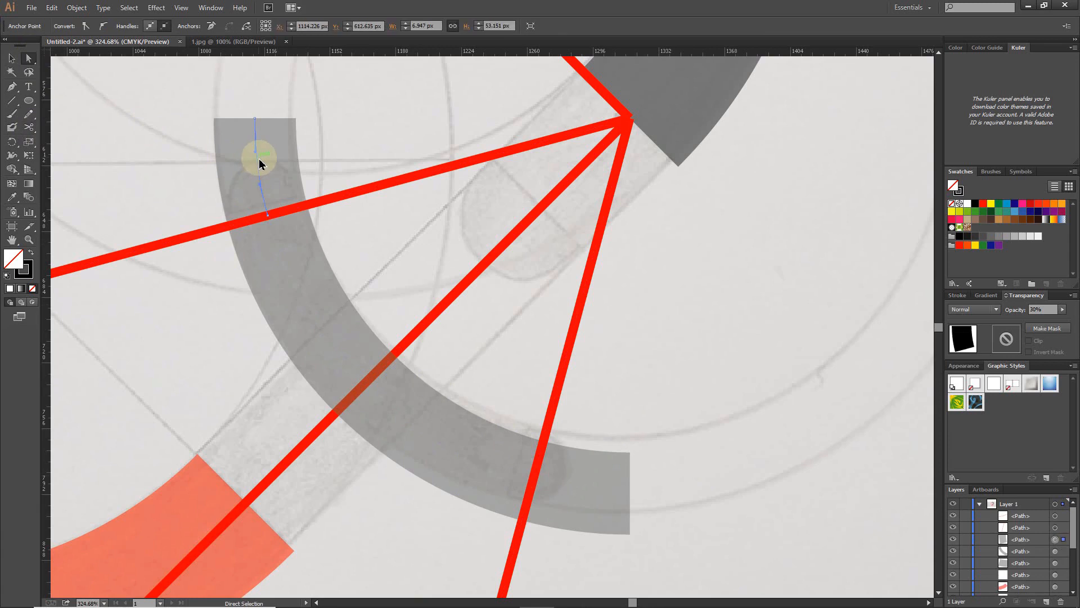
key("Delete")
left_click(591, 498)
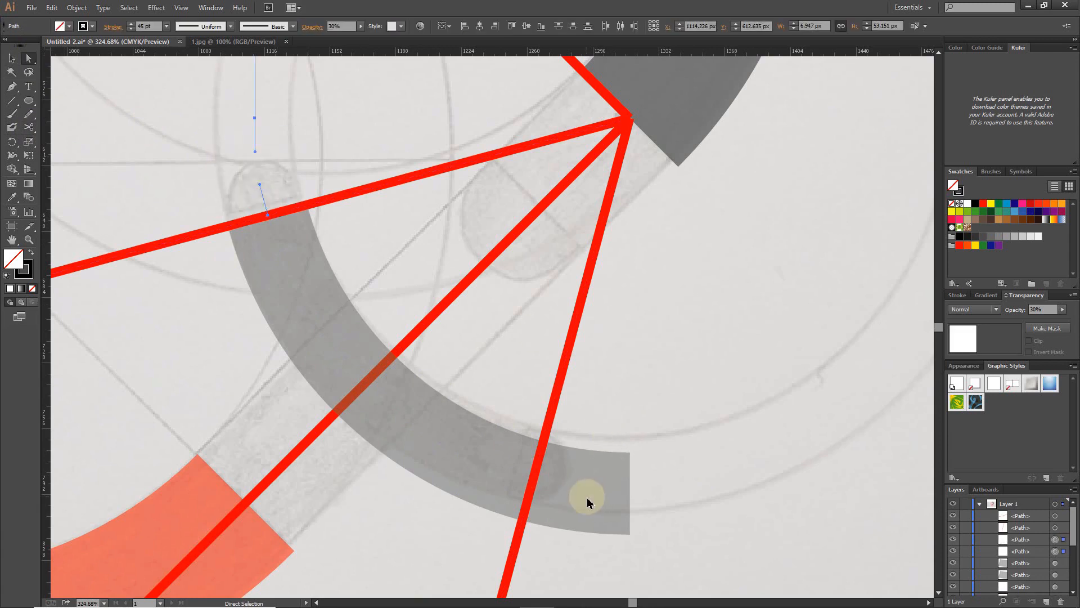
key("Delete")
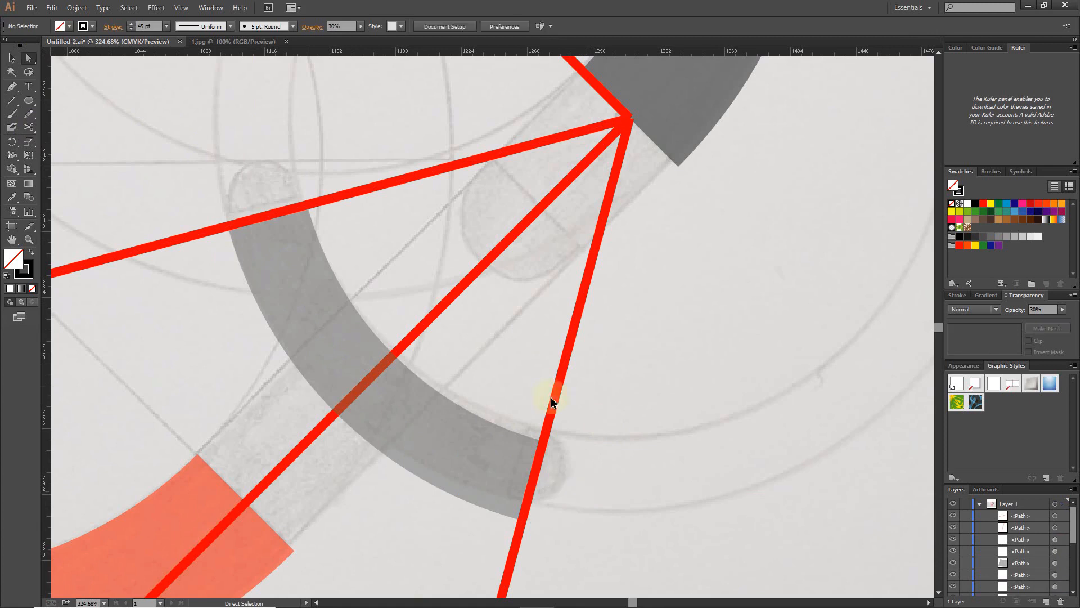
Step: Give the remaining grey arc's 45 pt stroke round caps
left_click(11, 58)
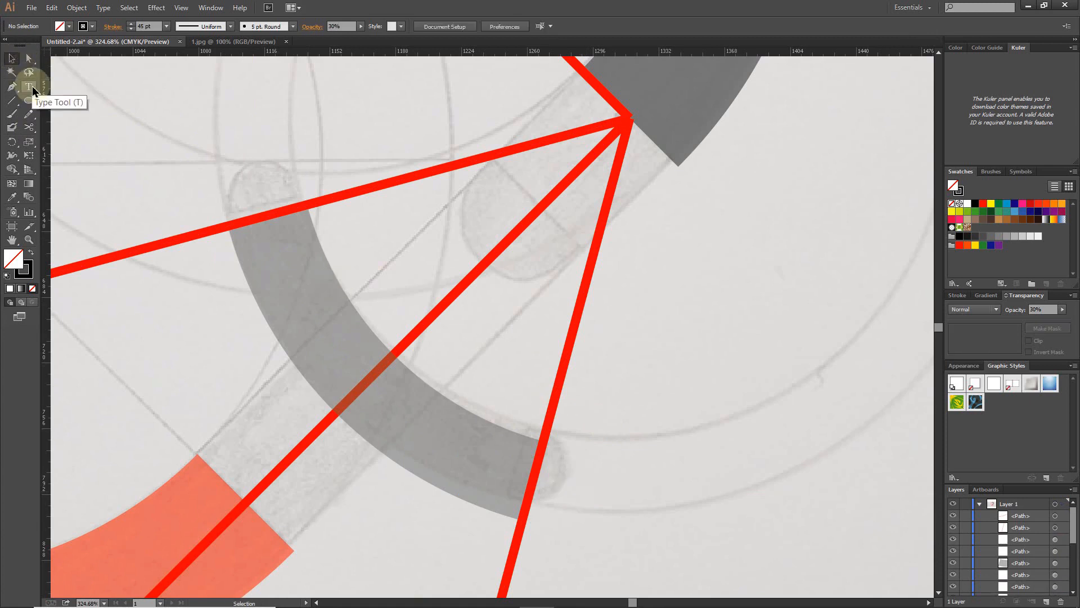
left_click(297, 285)
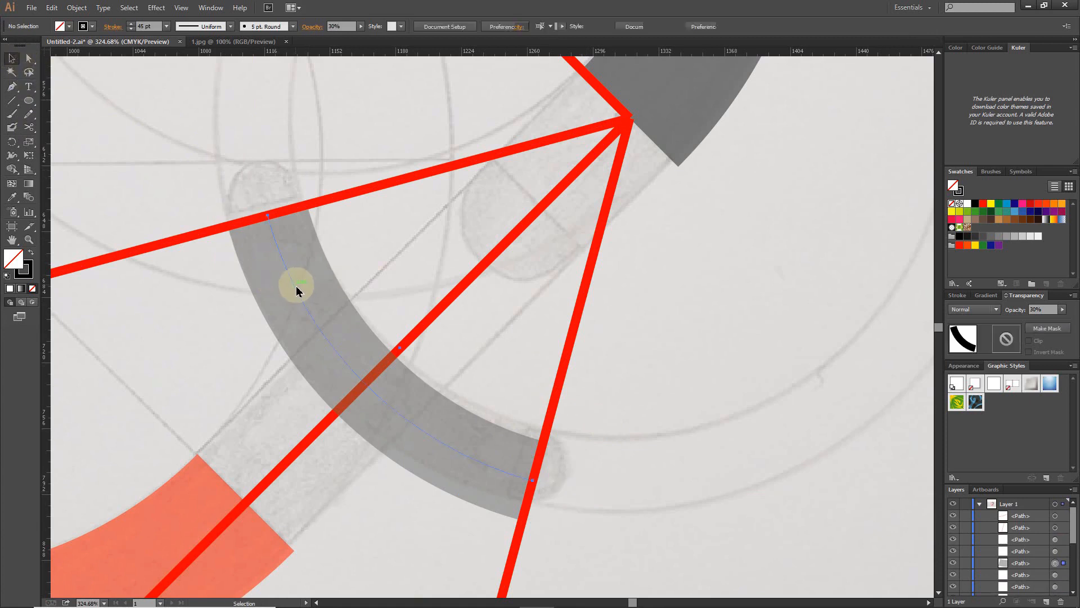
left_click(113, 27)
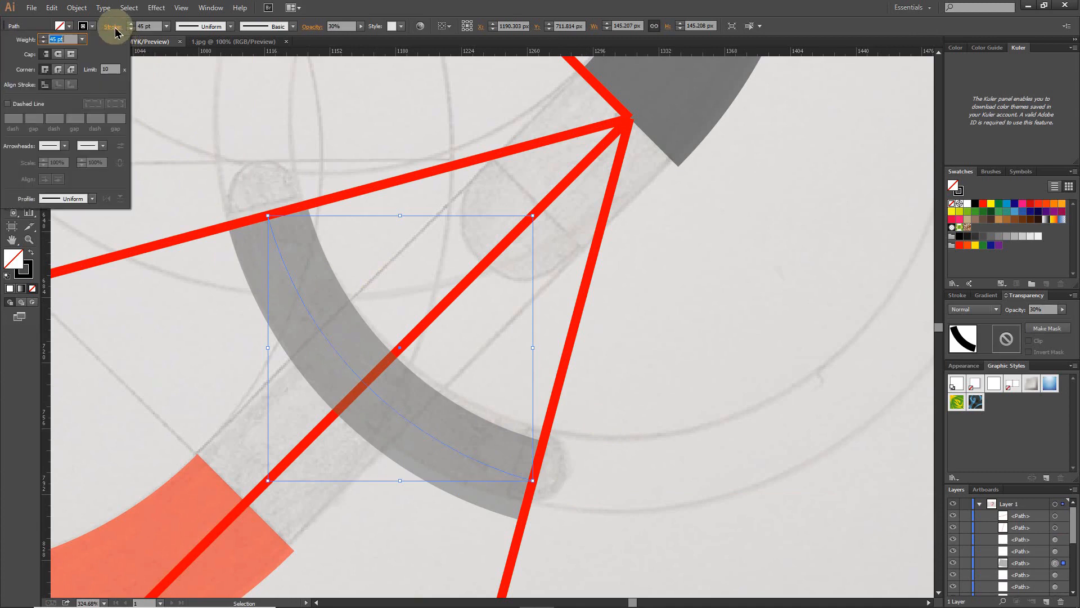
left_click(58, 56)
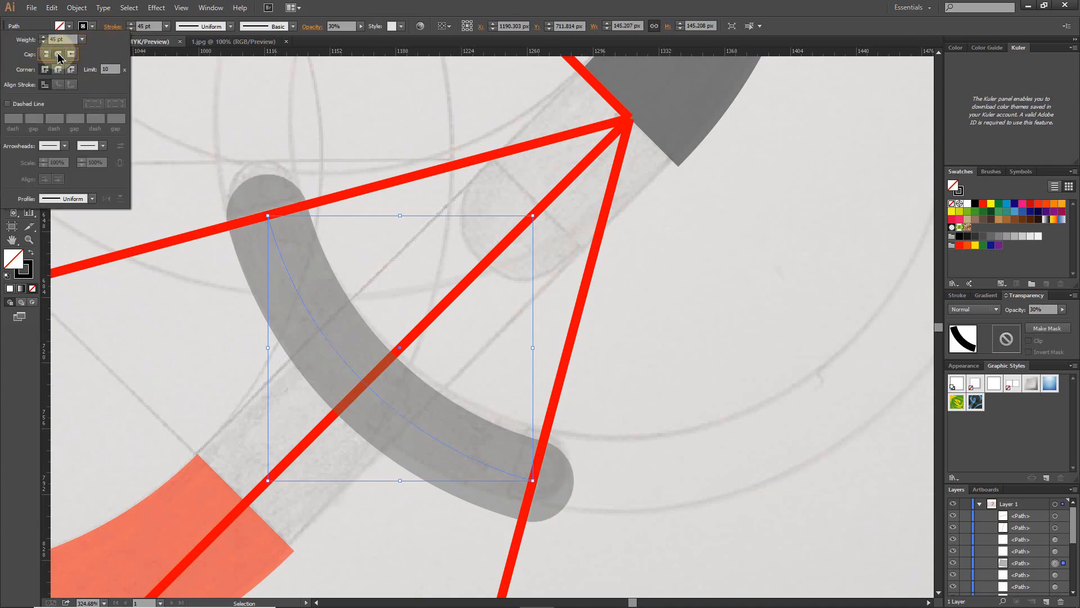
left_click(219, 111)
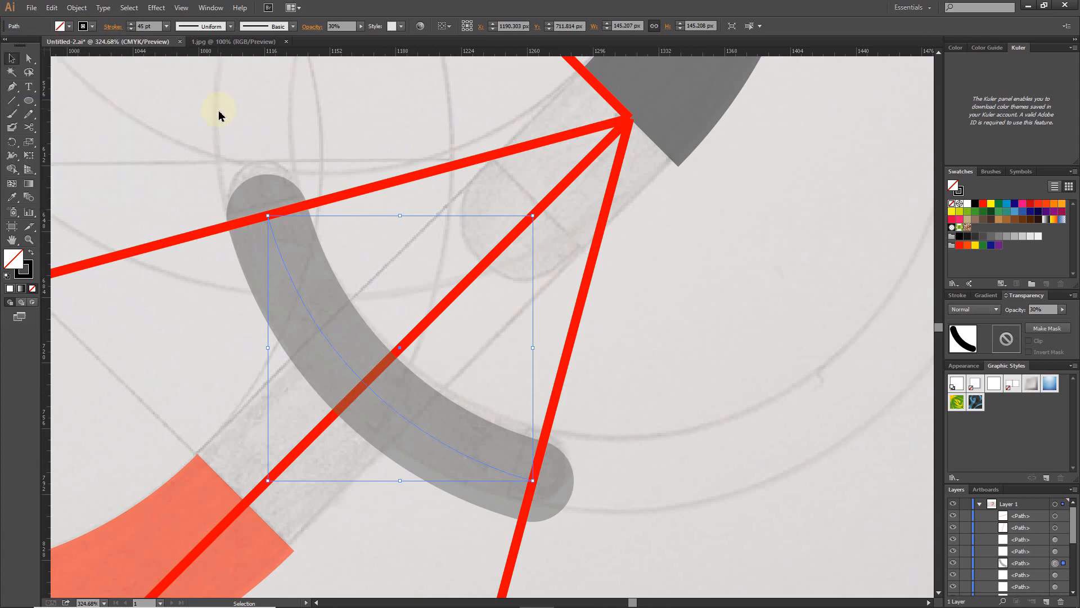
Step: Draw a 75 pt black line from the large grey arc's upper-left end along the construction line, about 210 px wide and high
key("ctrl+0")
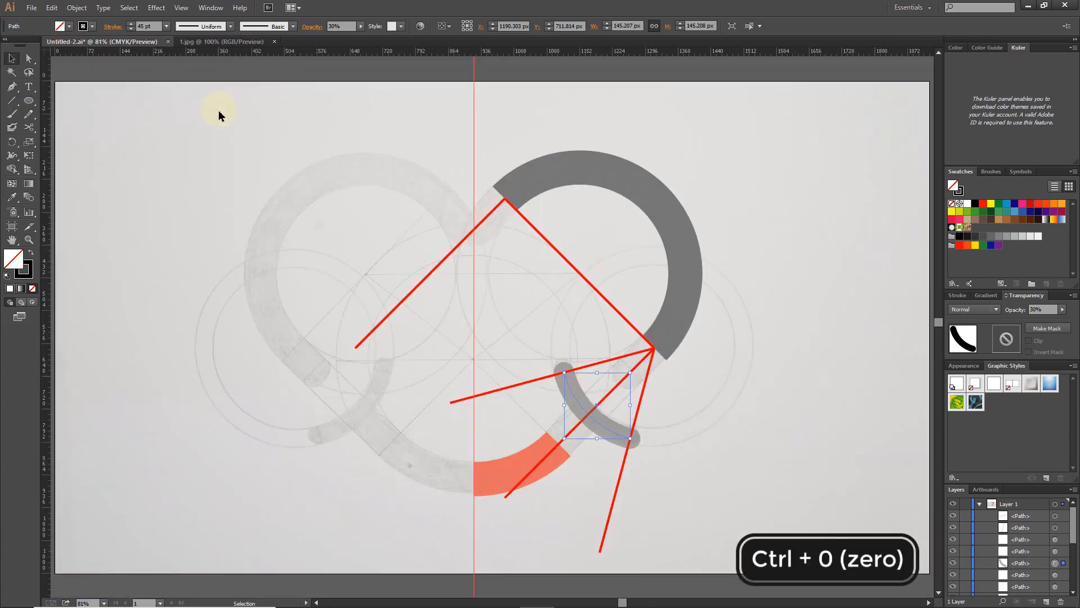
left_click(555, 171)
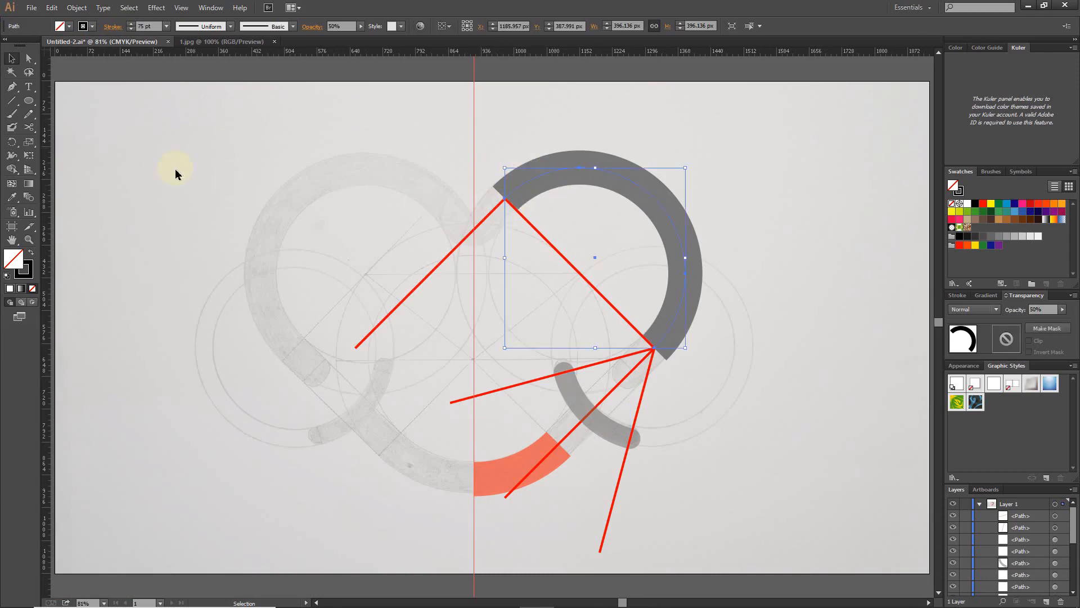
left_click(9, 106)
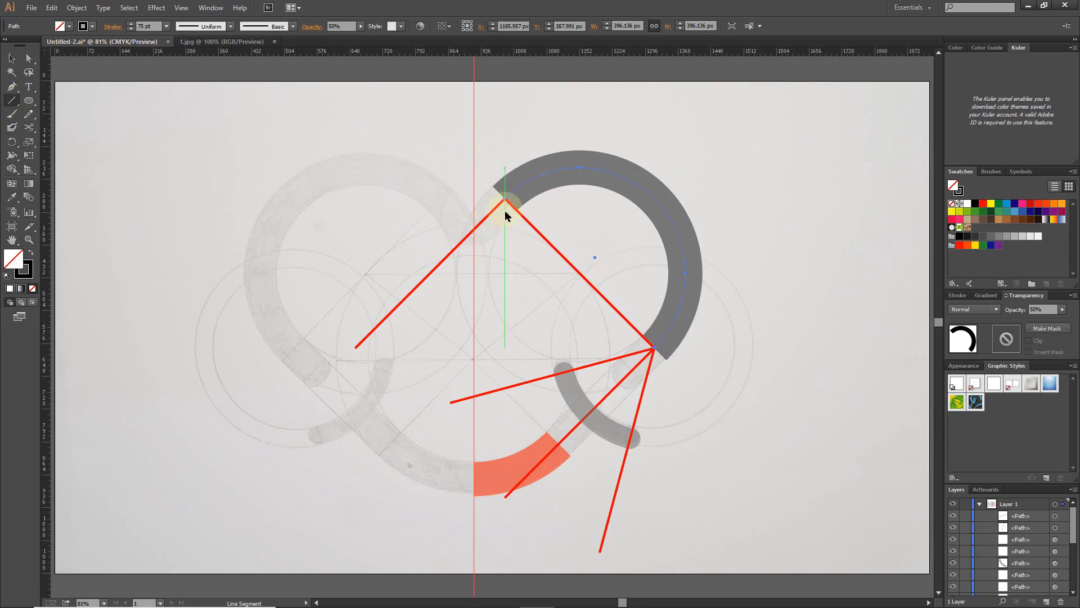
left_click_drag(505, 201, 409, 296)
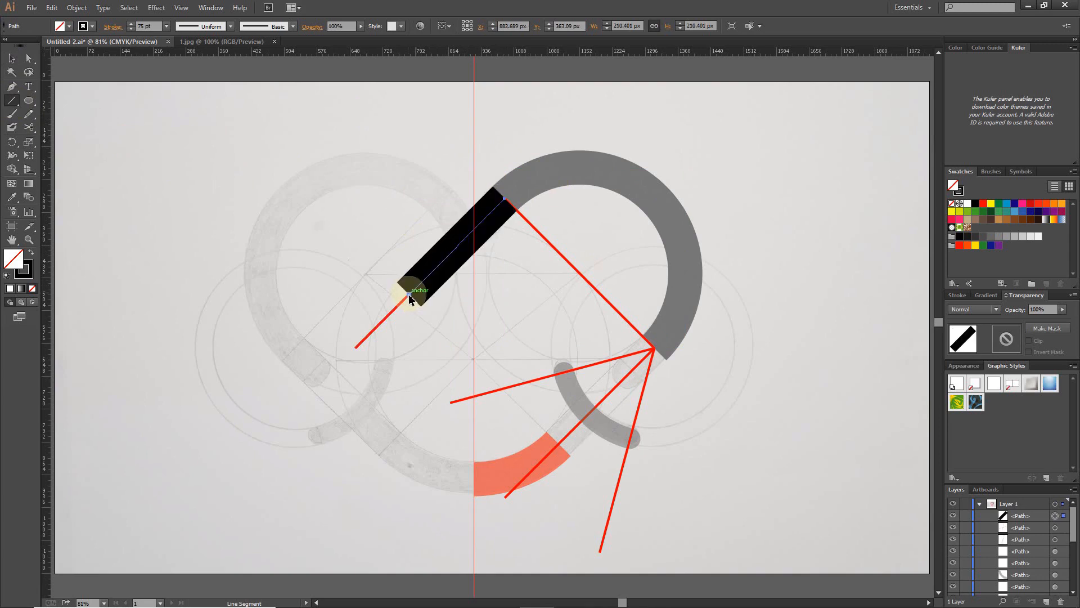
left_click(11, 58)
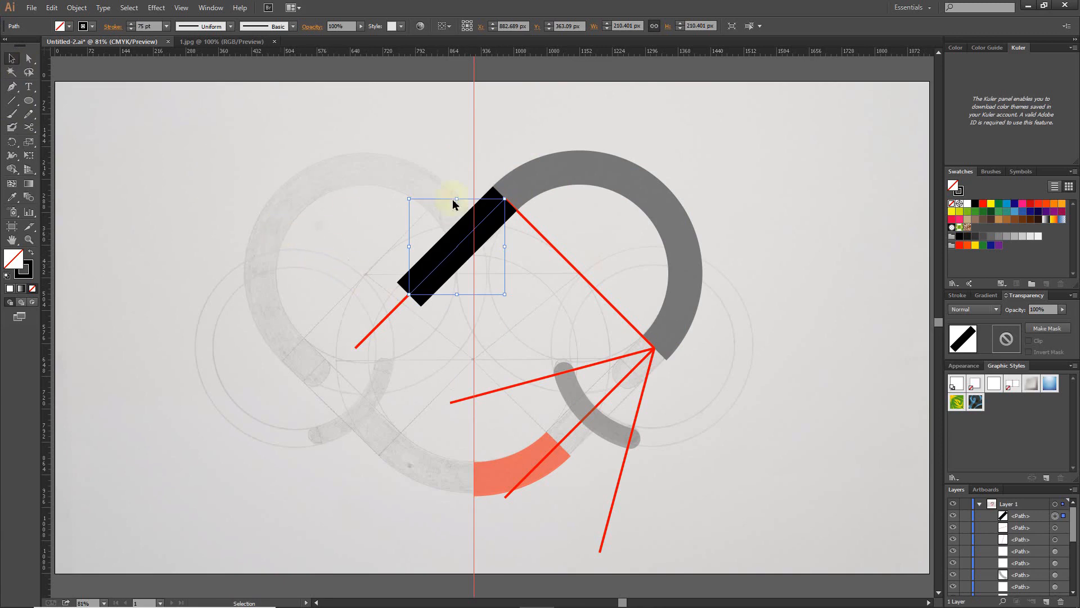
Step: Give the large grey arc, the black line and the red arc round stroke caps
left_click(623, 183)
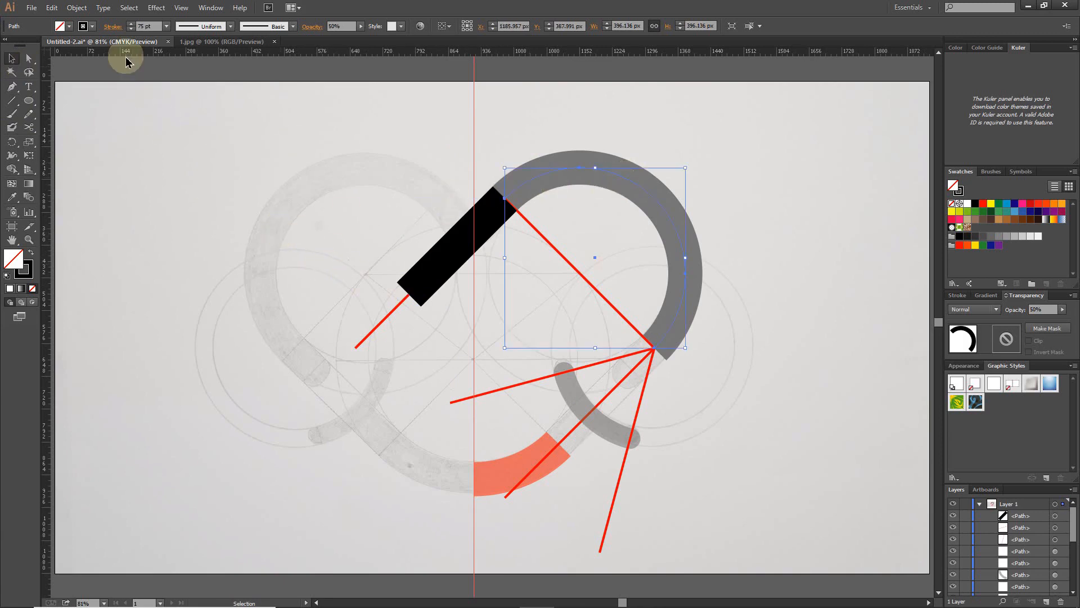
left_click(112, 26)
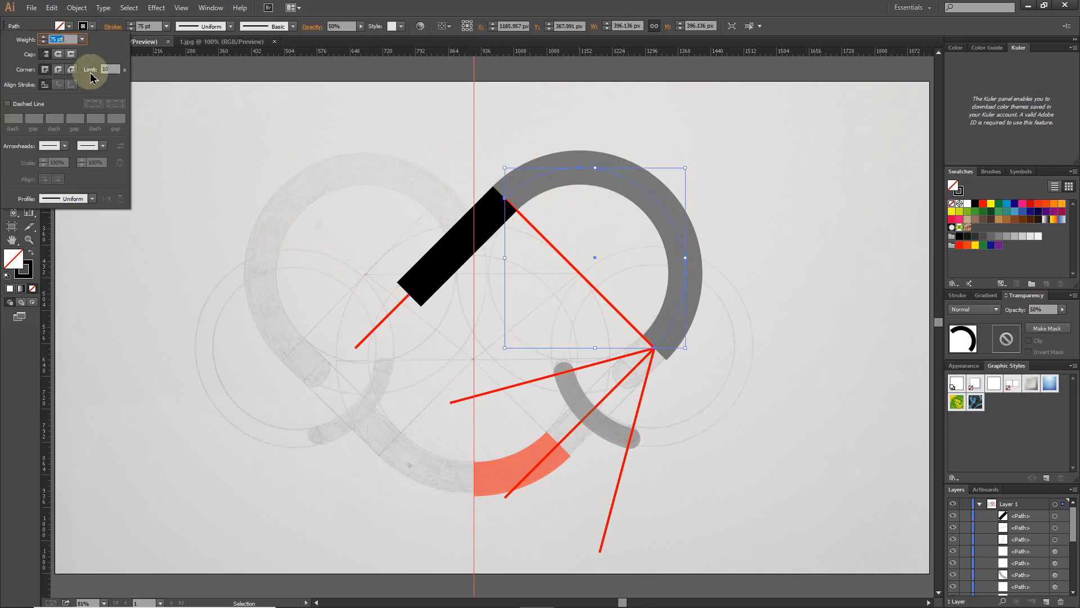
left_click(57, 54)
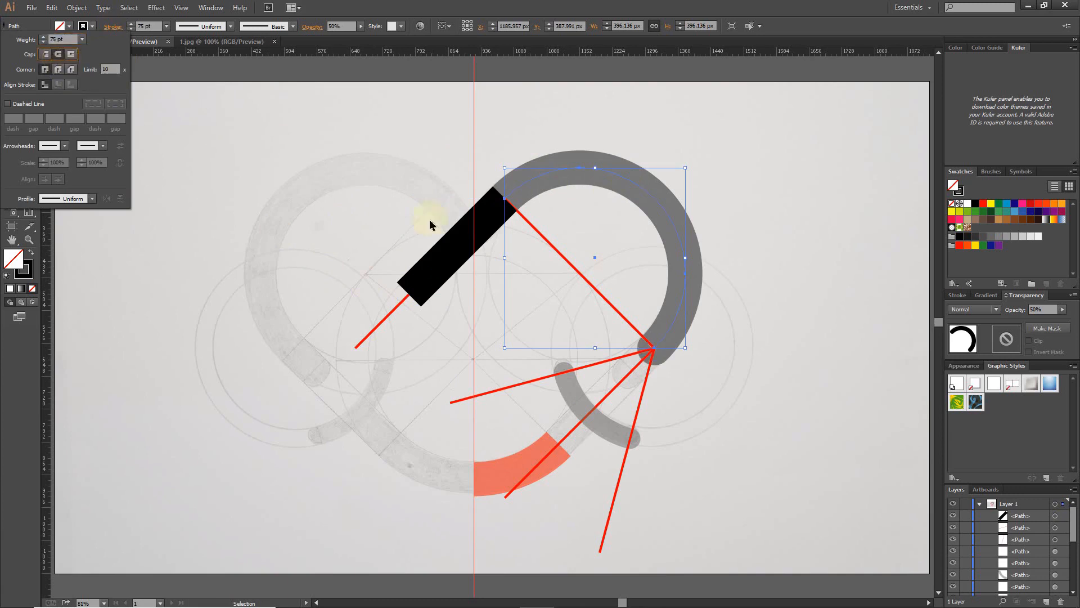
left_click(448, 264)
left_click(448, 267)
left_click(112, 26)
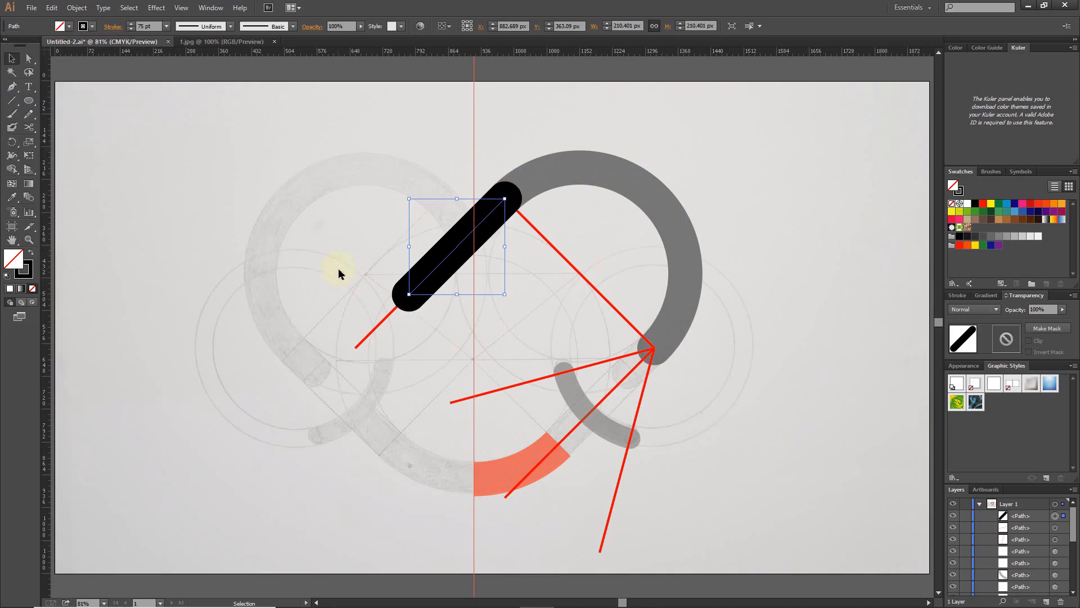
left_click(505, 481)
left_click(112, 26)
left_click(58, 53)
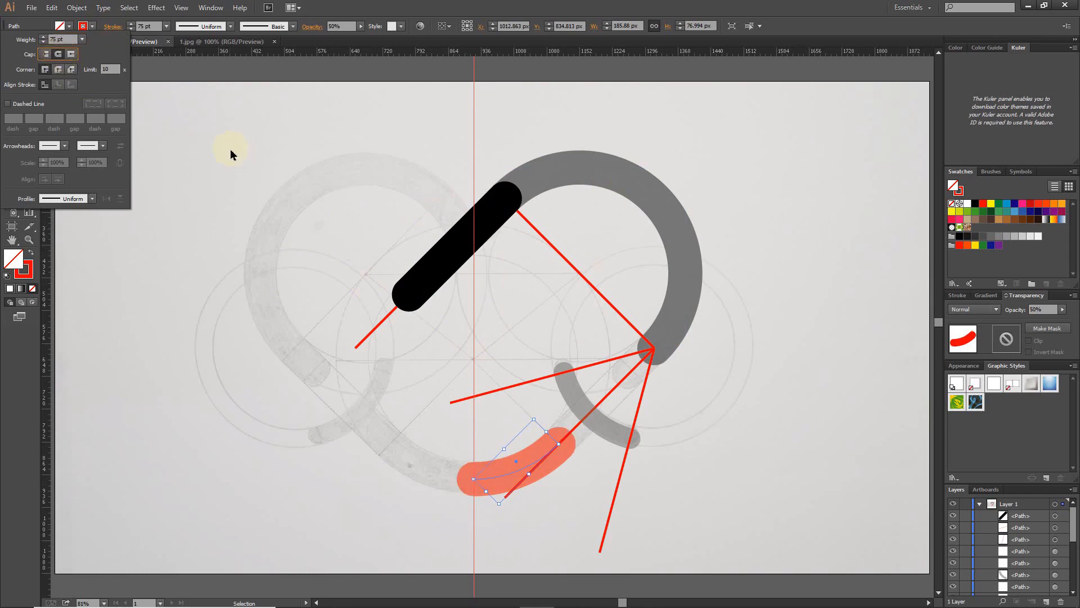
Step: Draw a 75 pt black line down-left from the large grey arc's lower end, about 60 px wide and high
left_click(651, 203)
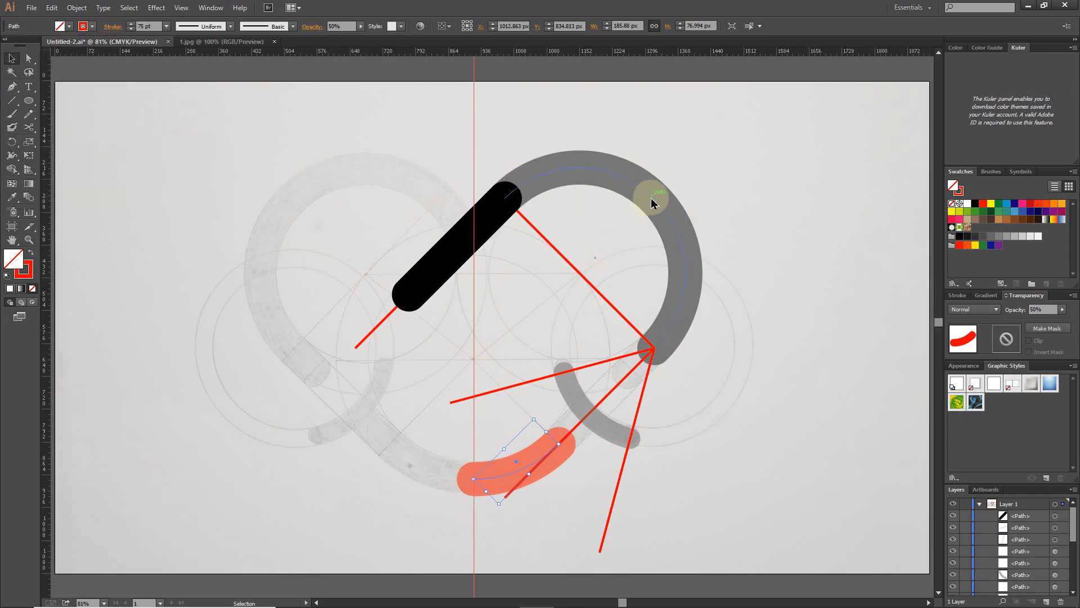
left_click(652, 202)
left_click(10, 103)
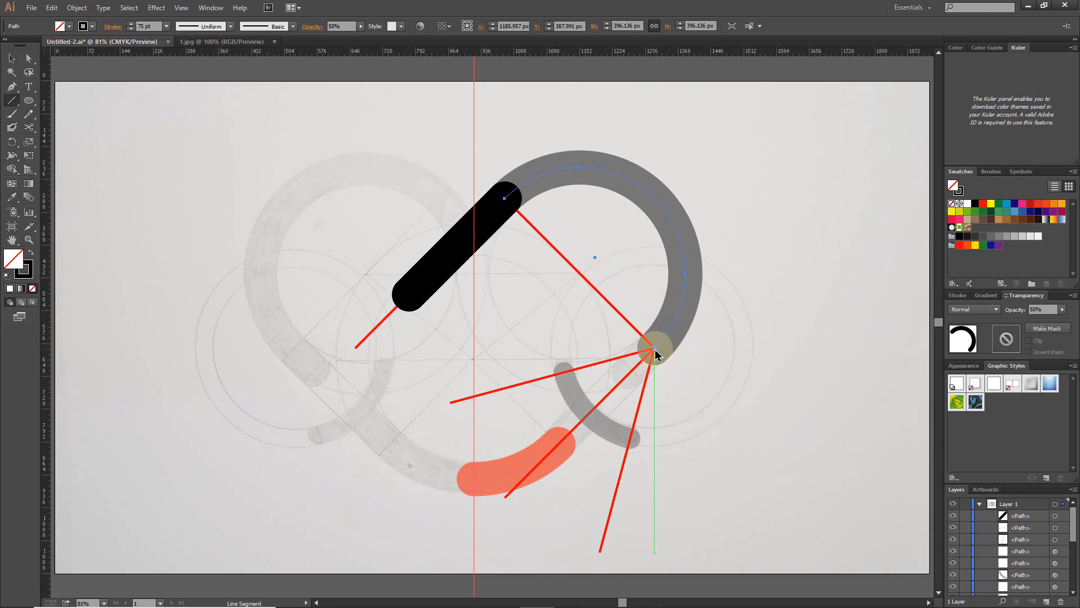
left_click_drag(654, 350, 628, 375)
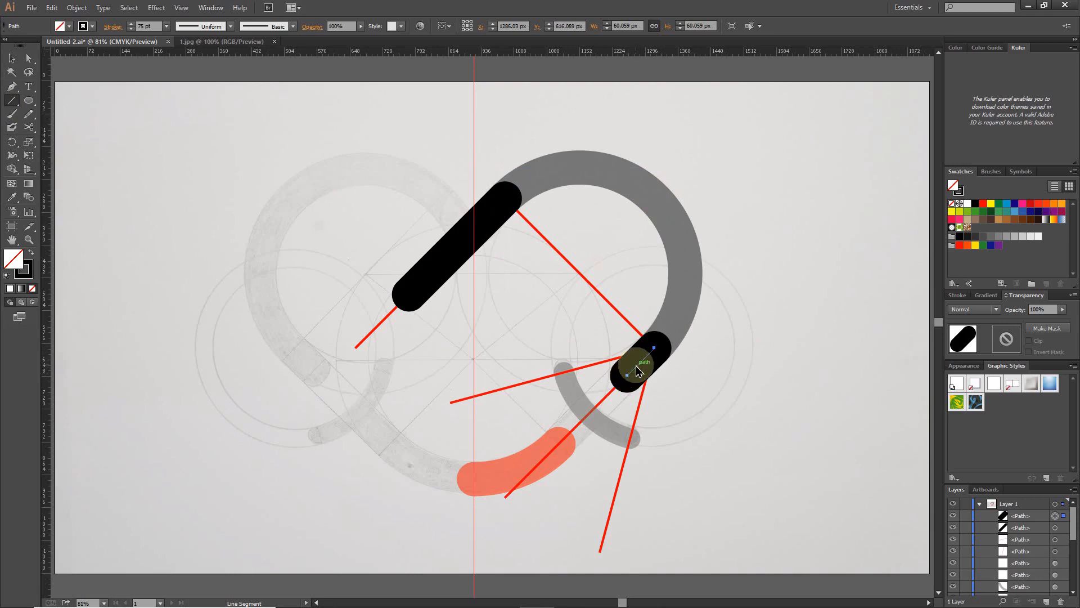
left_click(5, 59)
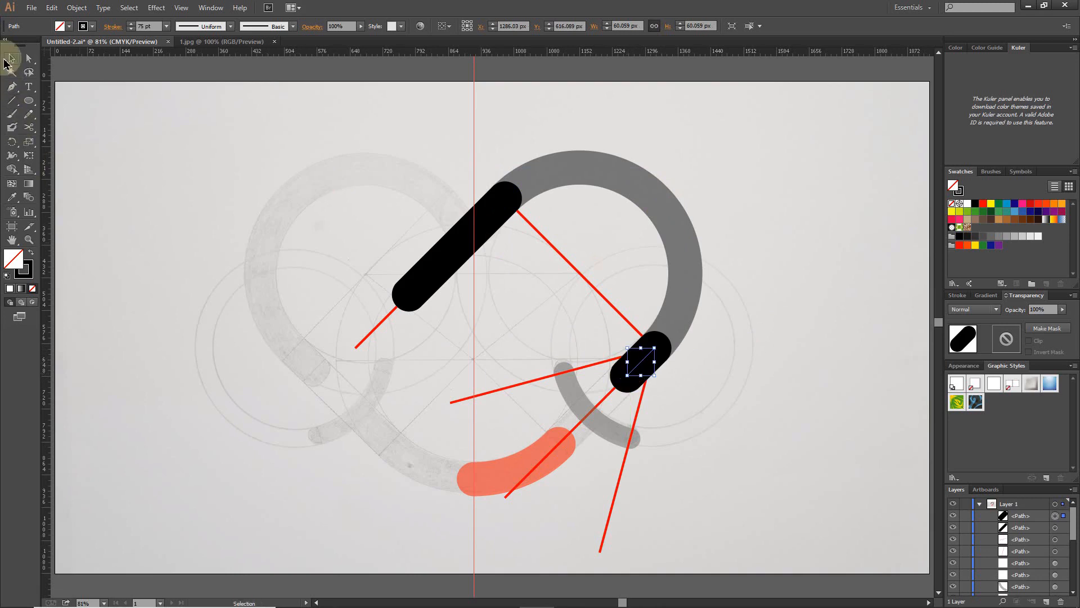
Step: Draw a 75 pt red line from the red arc's upper-right end along the construction line, about 54 px wide and high
left_click(493, 483)
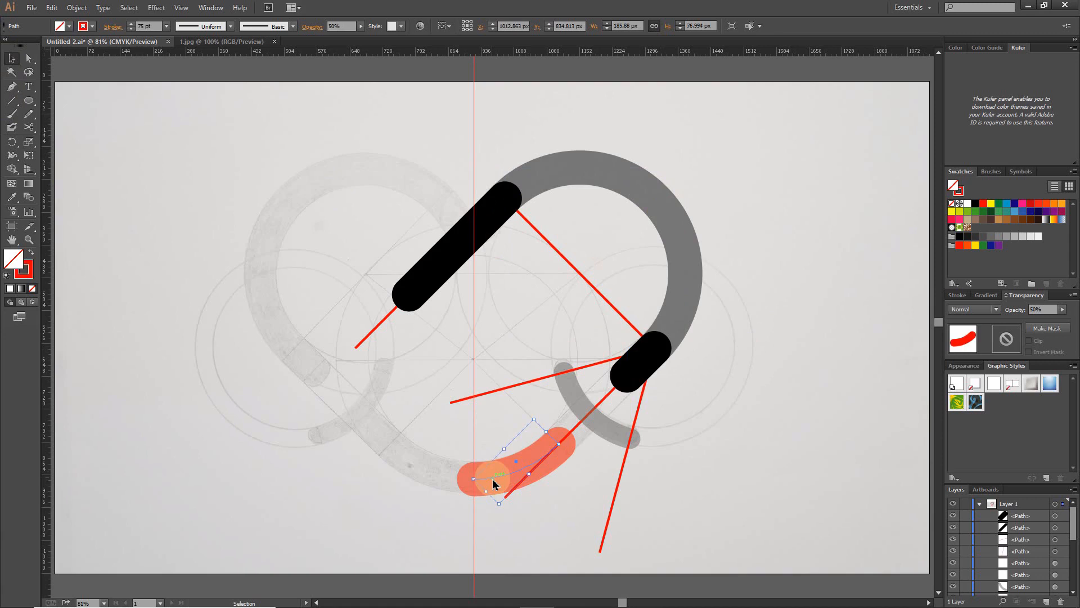
left_click(12, 100)
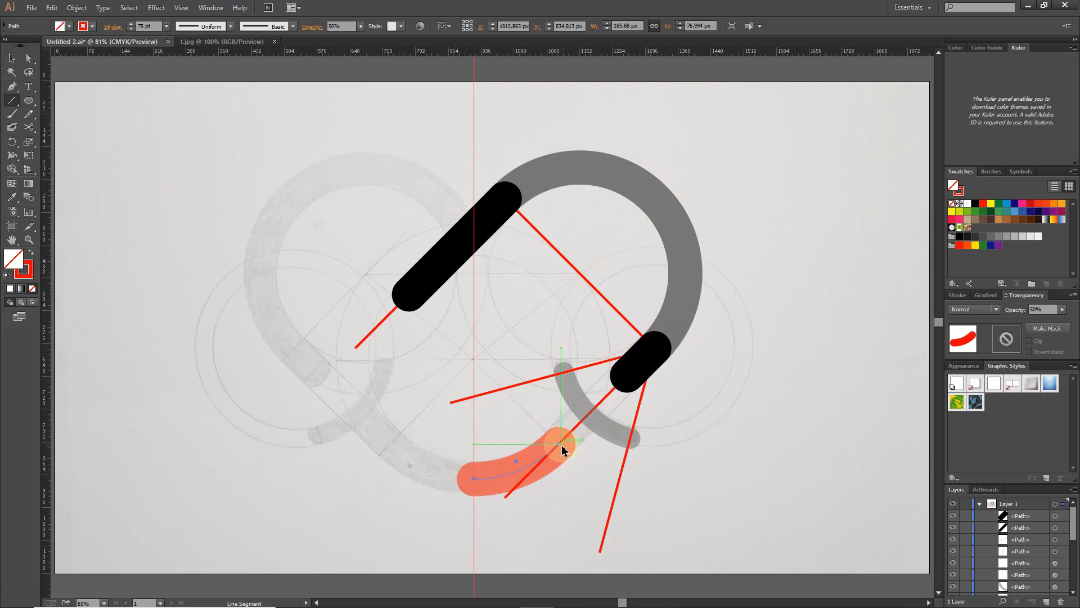
left_click_drag(560, 446, 584, 427)
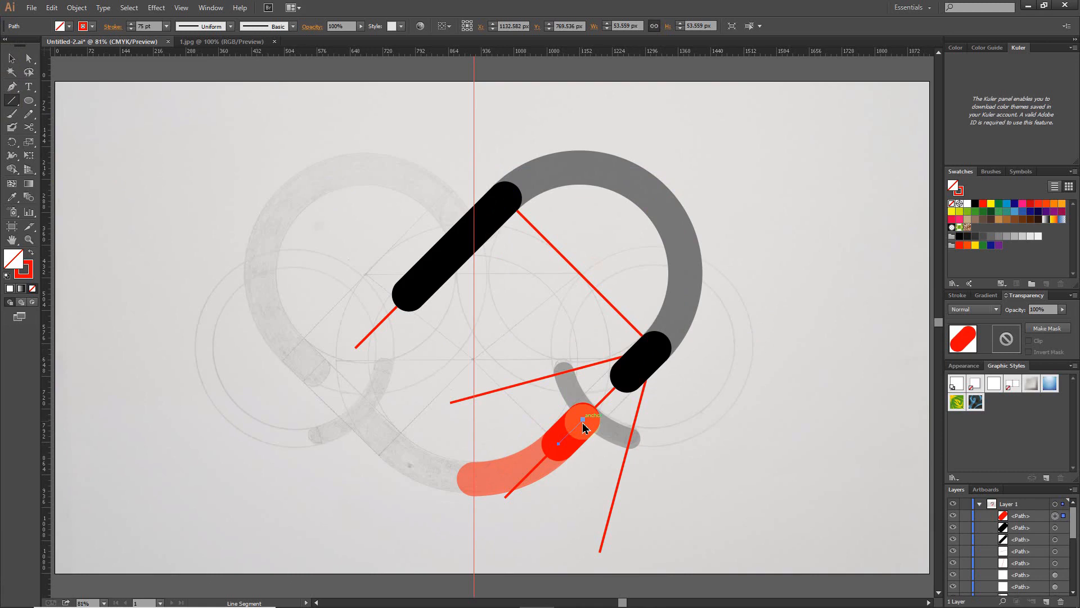
left_click(9, 62)
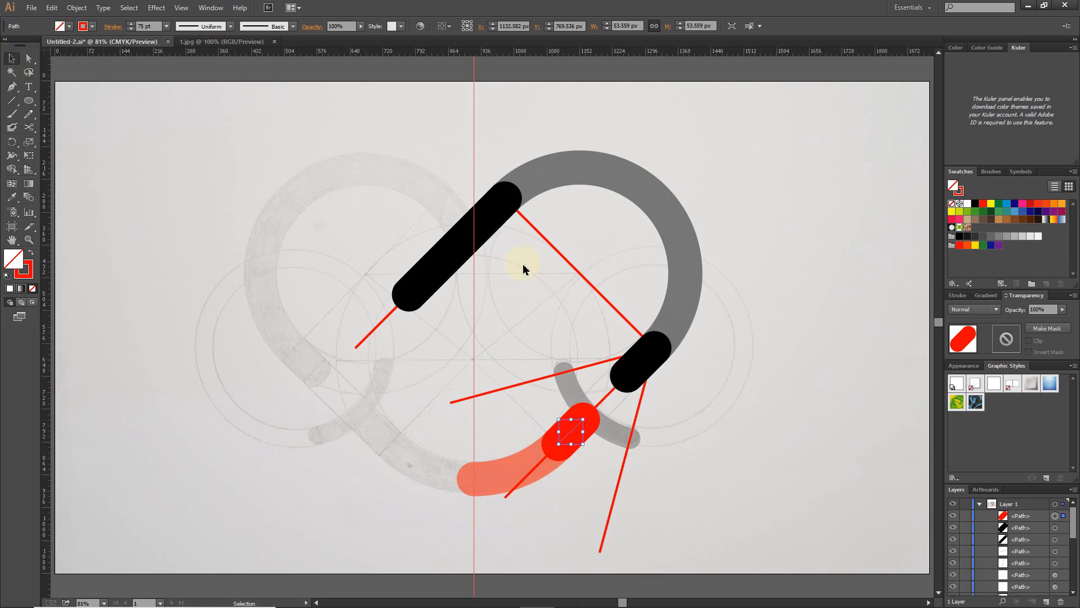
Step: Delete the five thin red construction lines
left_click(552, 245)
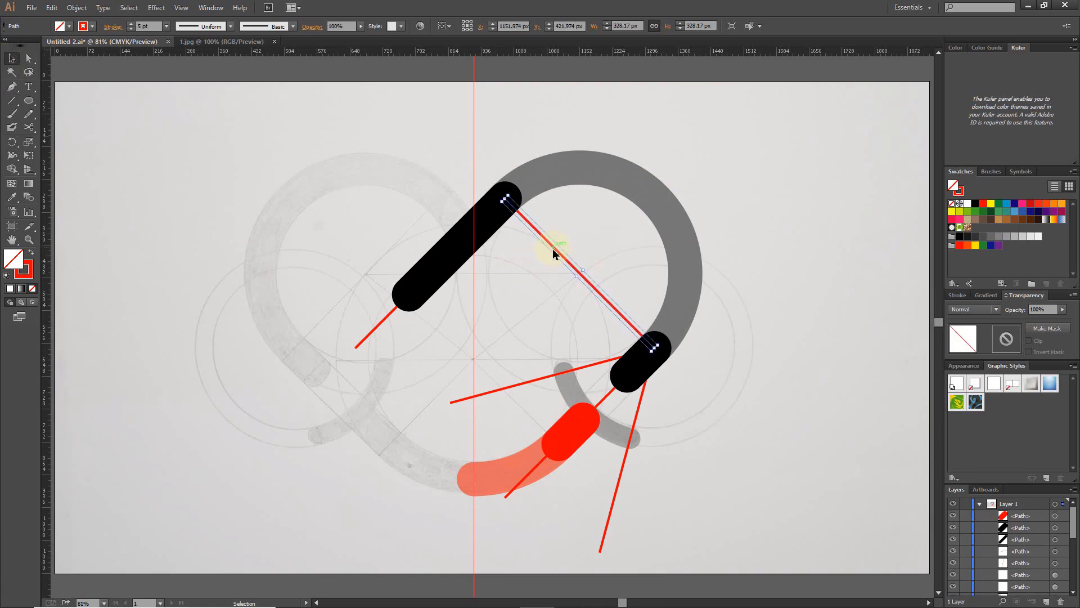
key("Delete")
left_click(363, 341)
key("Delete")
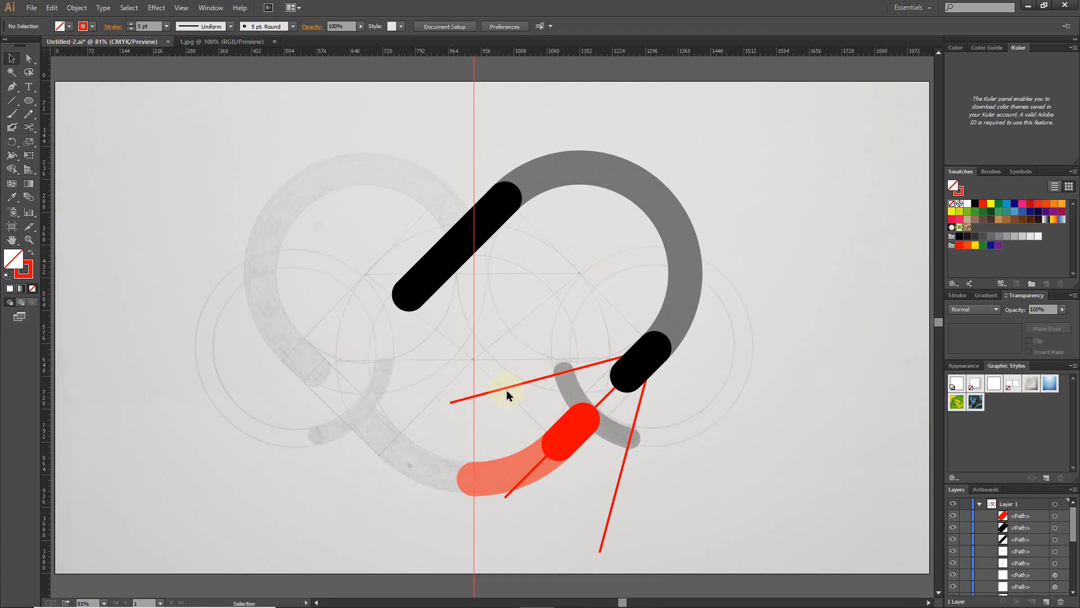
left_click(509, 387)
key("Delete")
left_click(615, 385)
key("Delete")
left_click(637, 416)
key("Delete")
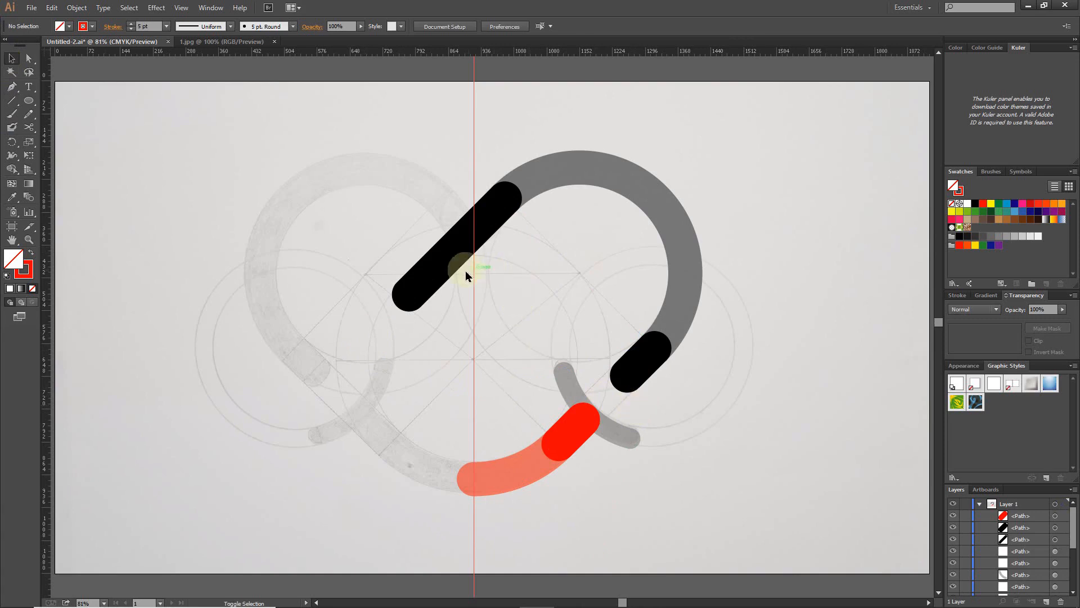
Step: Outline the strokes of the large grey arc and both black lines attached to its ends
left_click(442, 269)
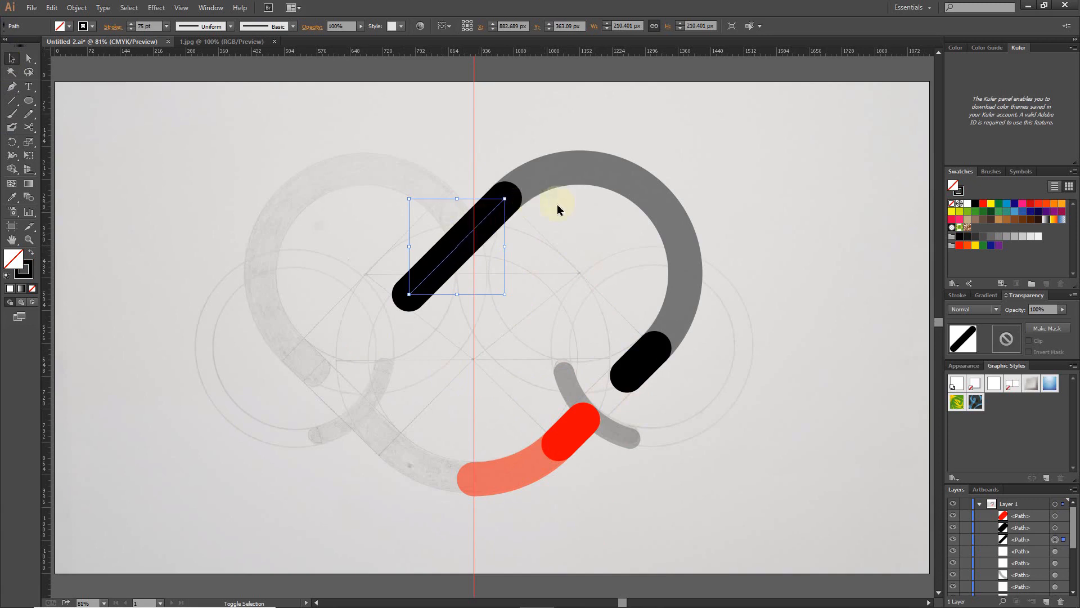
left_click(595, 173, "shift")
left_click(641, 363, "shift")
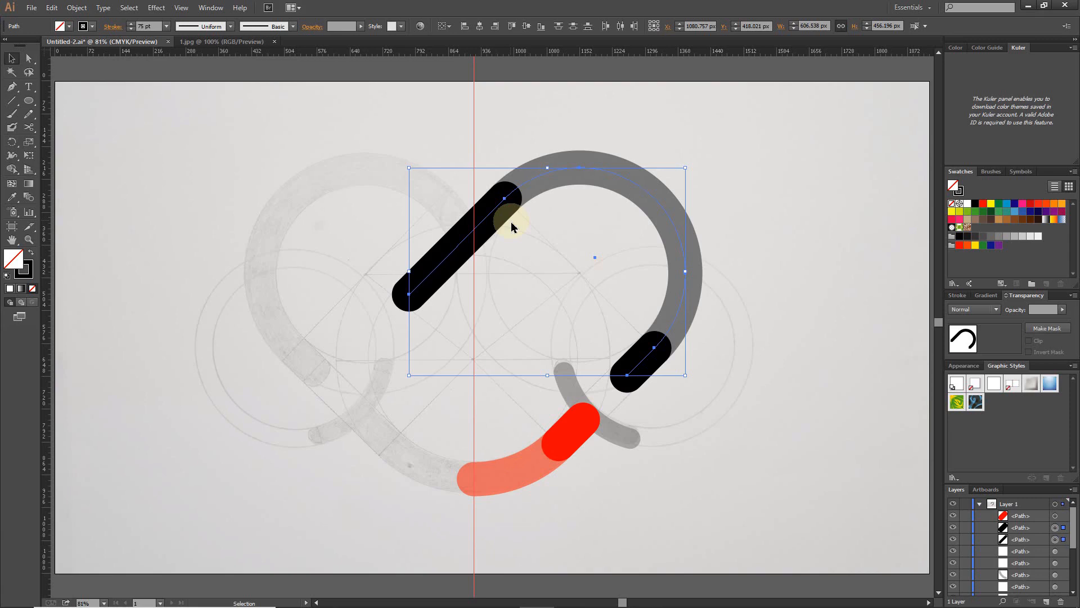
left_click(76, 7)
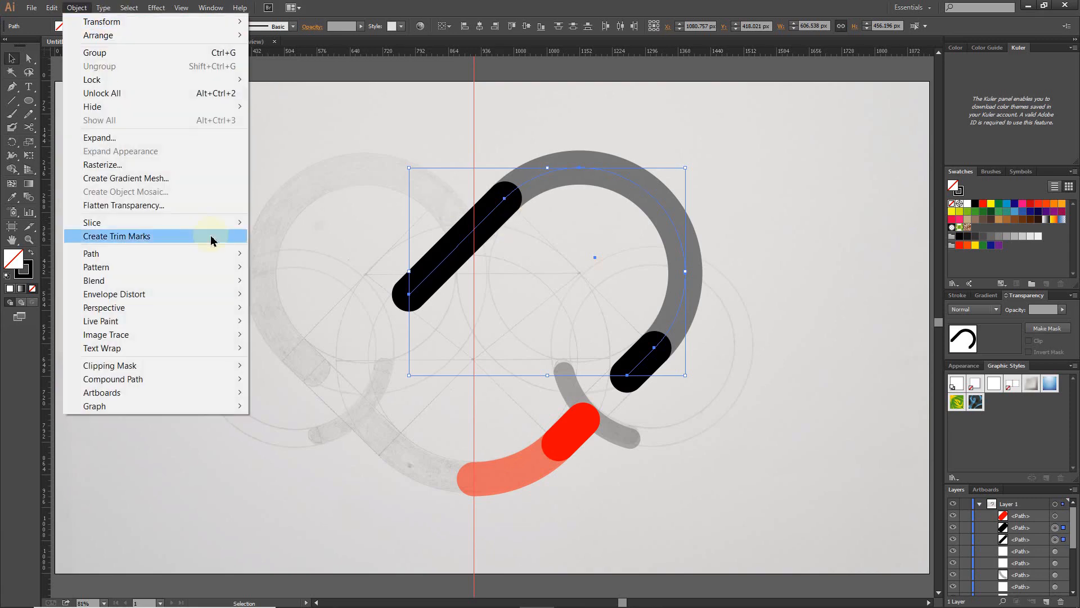
mouse_move(217, 253)
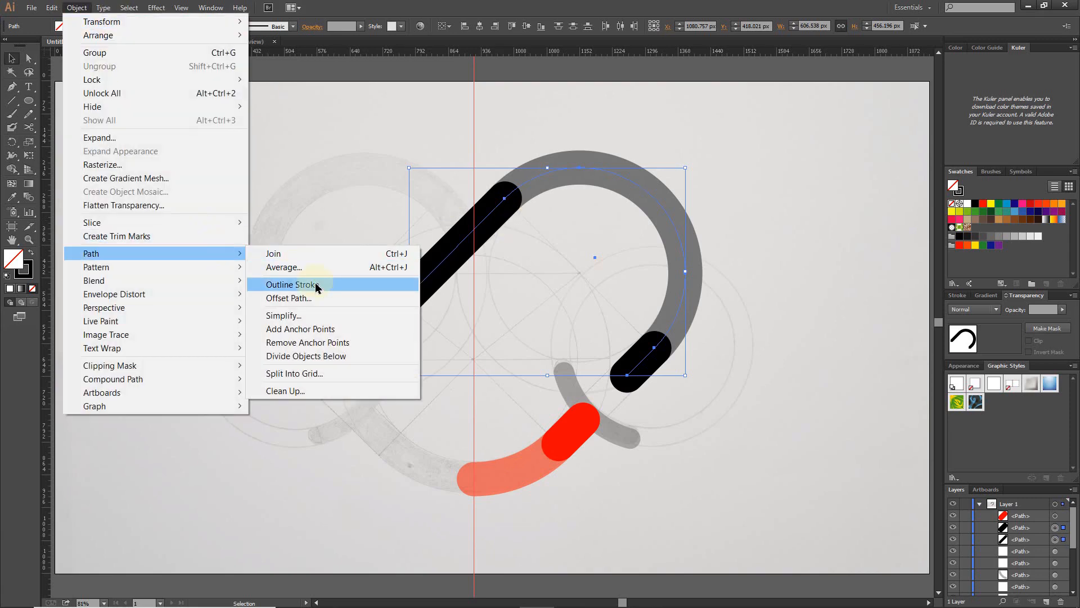
left_click(316, 286)
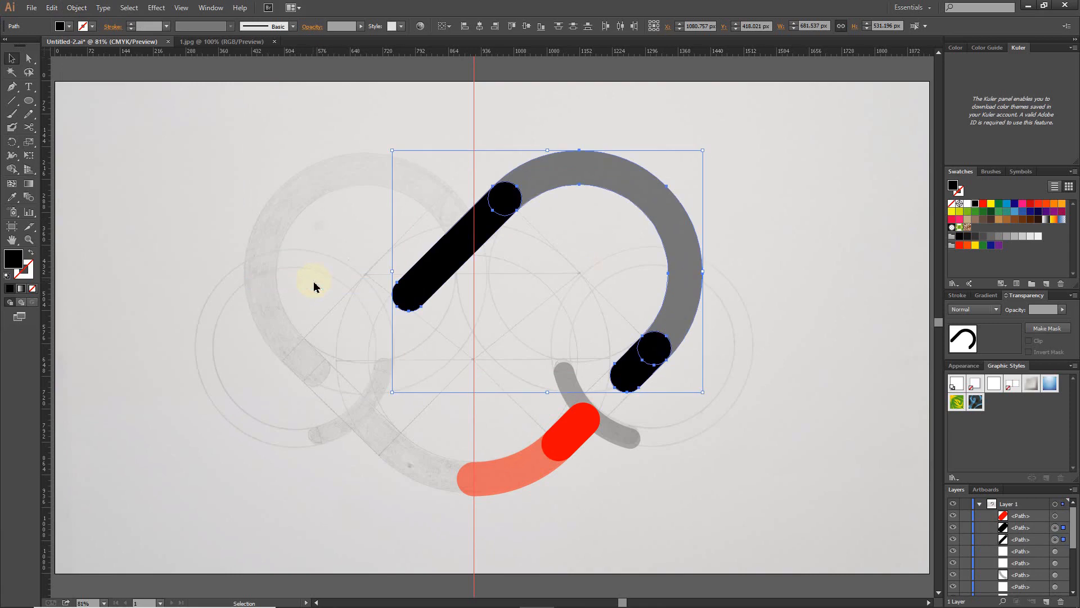
Step: Unite the outlined large arc and its two black end pieces into one shape with Pathfinder
left_click(211, 7)
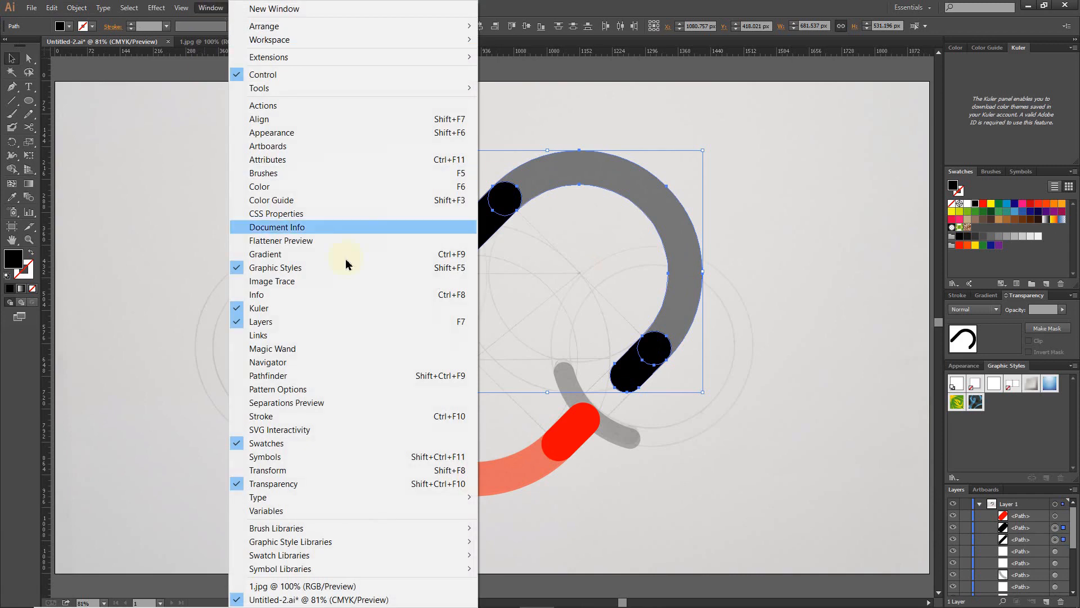
left_click(268, 375)
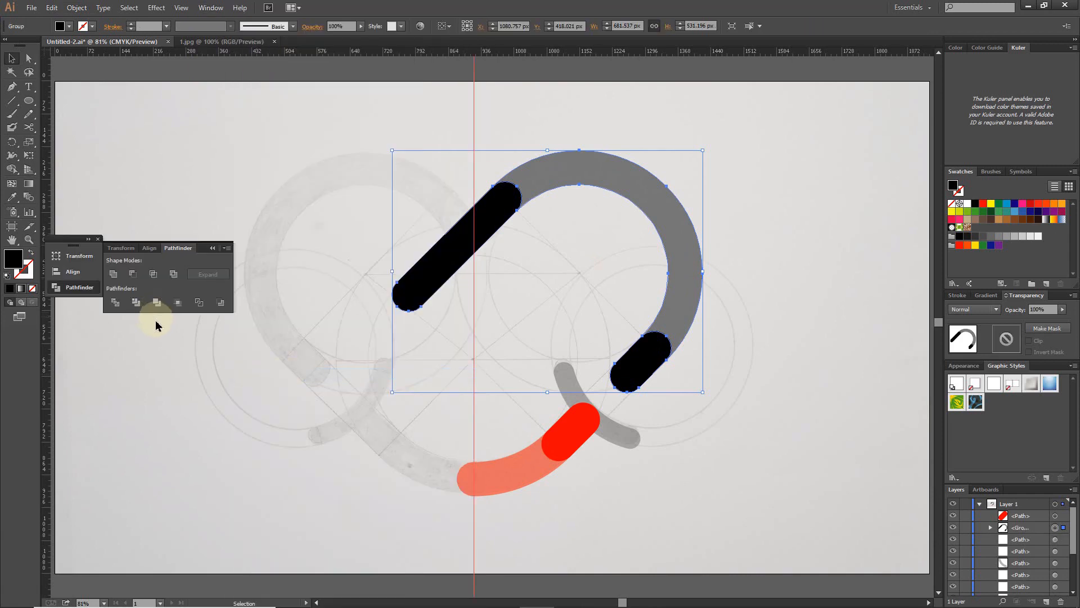
left_click(114, 273)
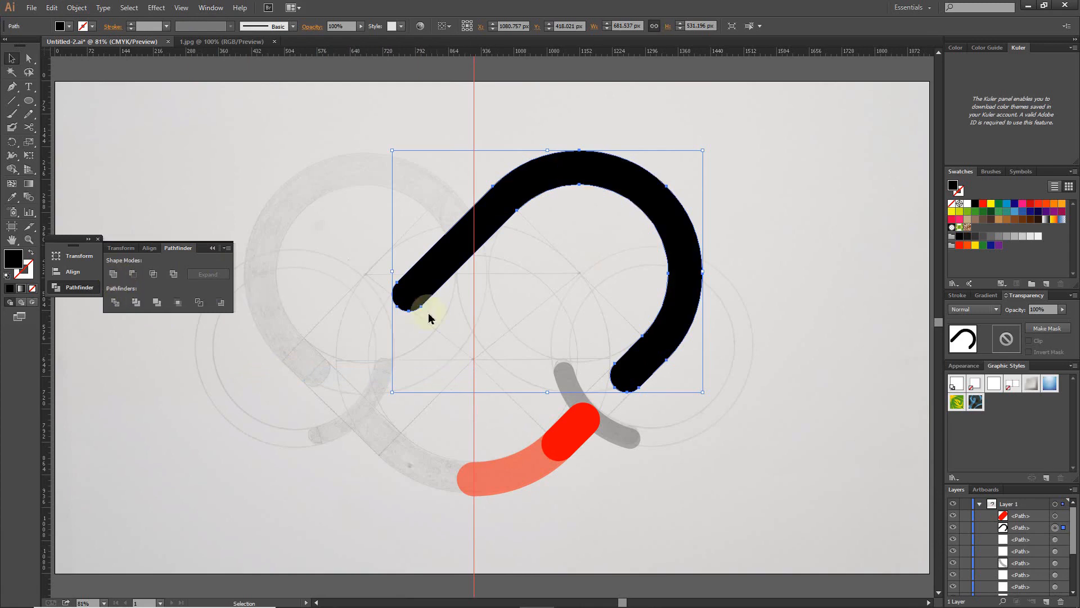
left_click(524, 312)
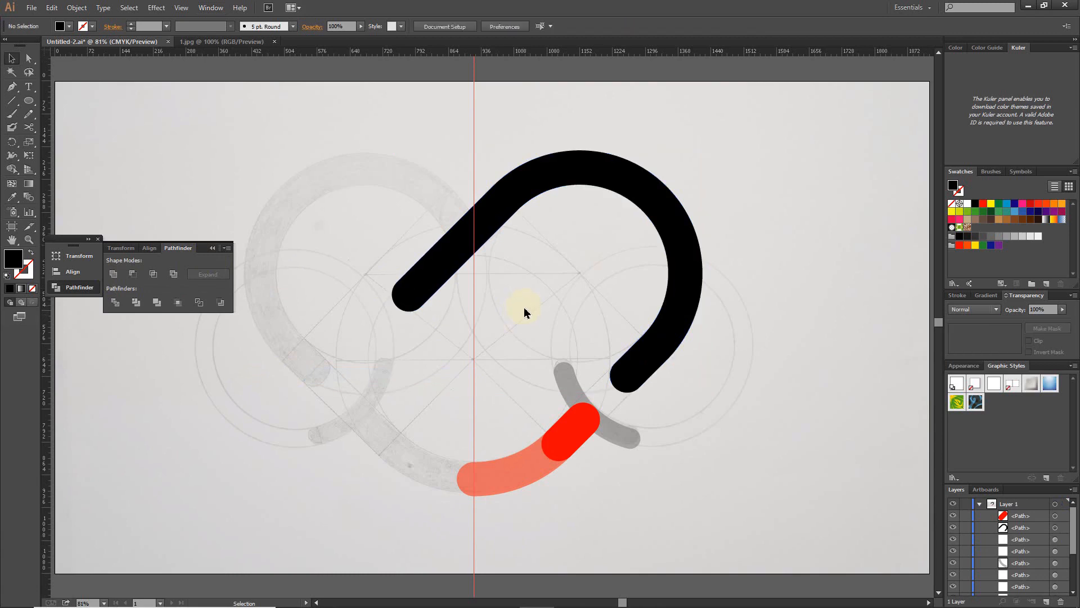
Step: Outline the strokes of the red arc, its red end line and the small grey arc, and unite them into one shape
left_click(507, 476)
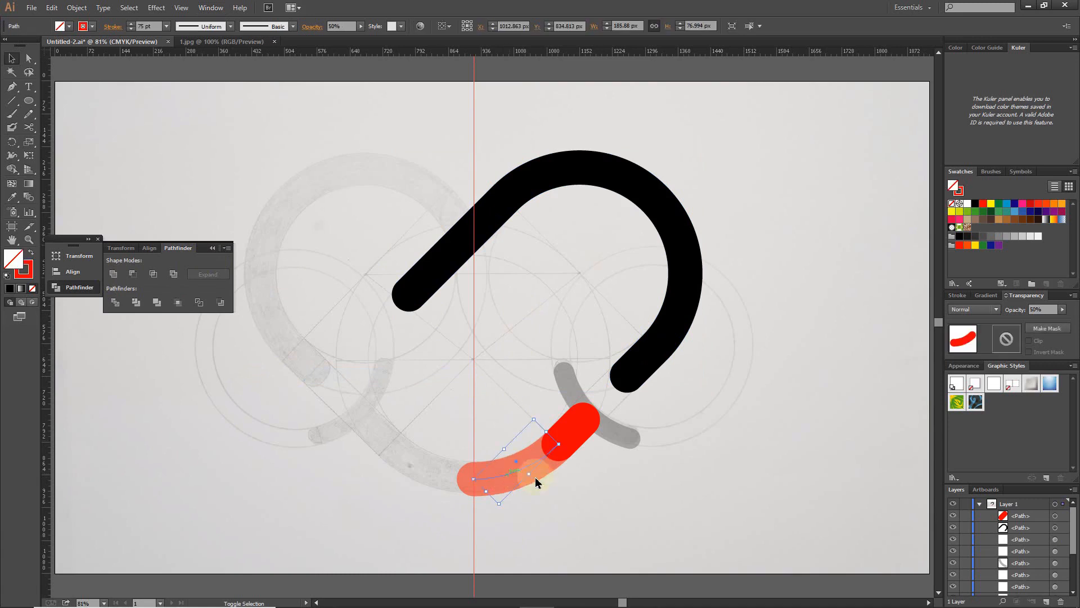
left_click(573, 438, "shift")
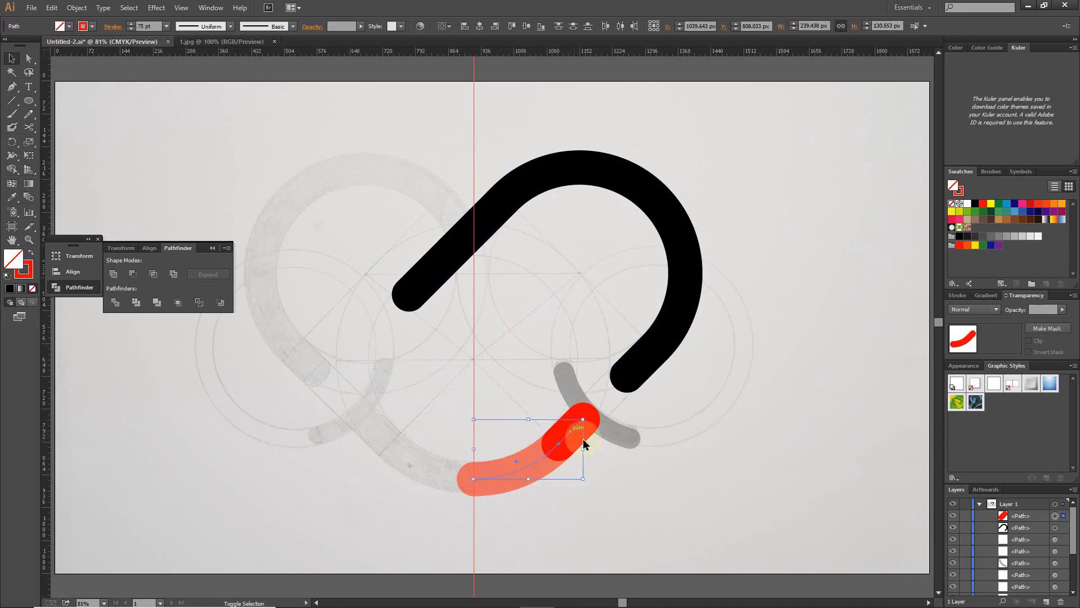
left_click(612, 436, "shift")
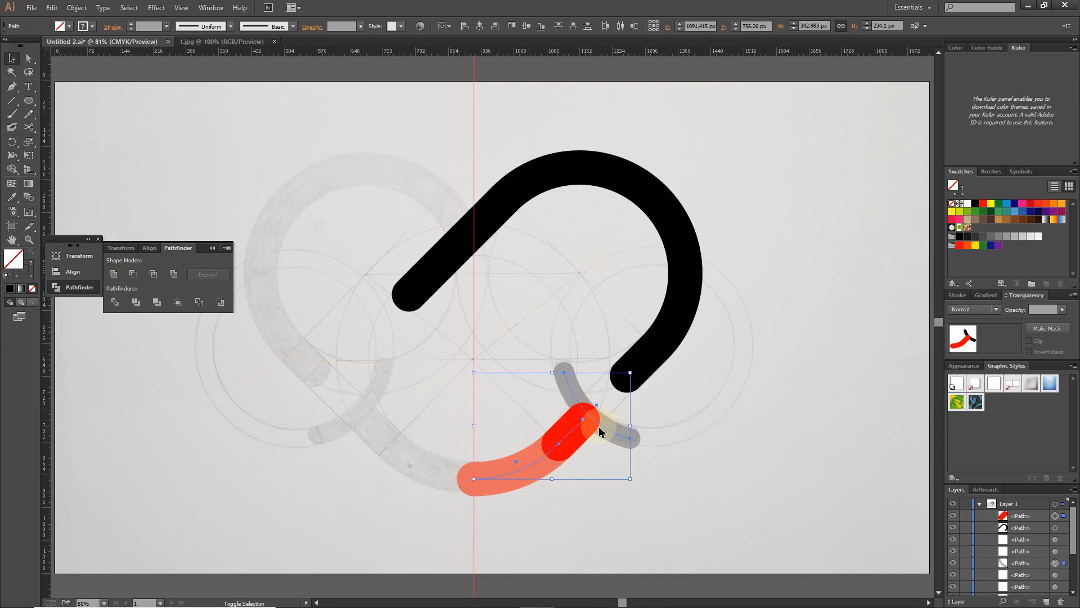
left_click(77, 7)
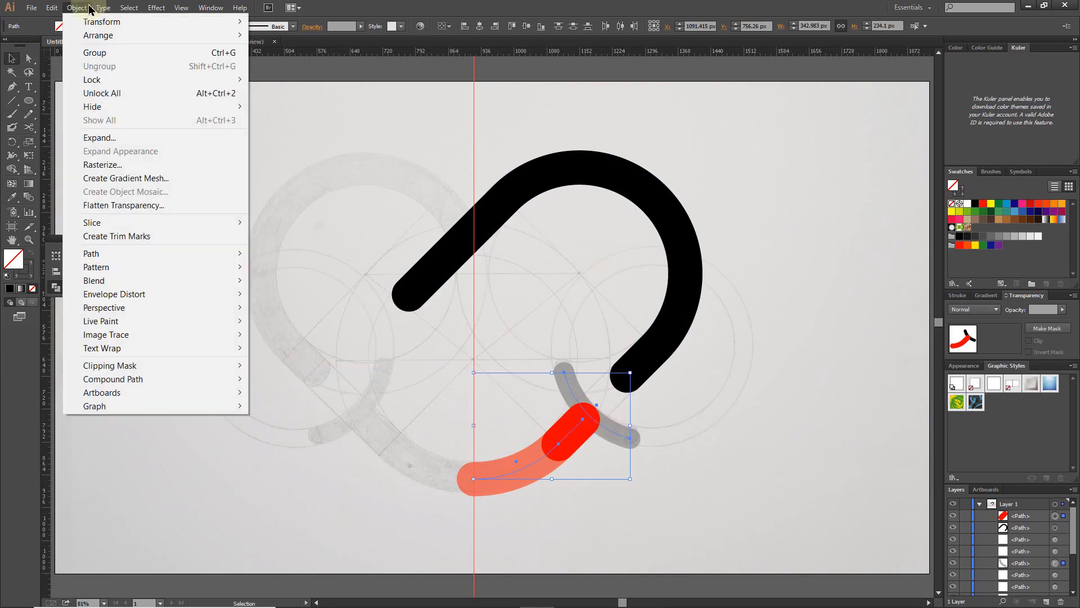
mouse_move(225, 265)
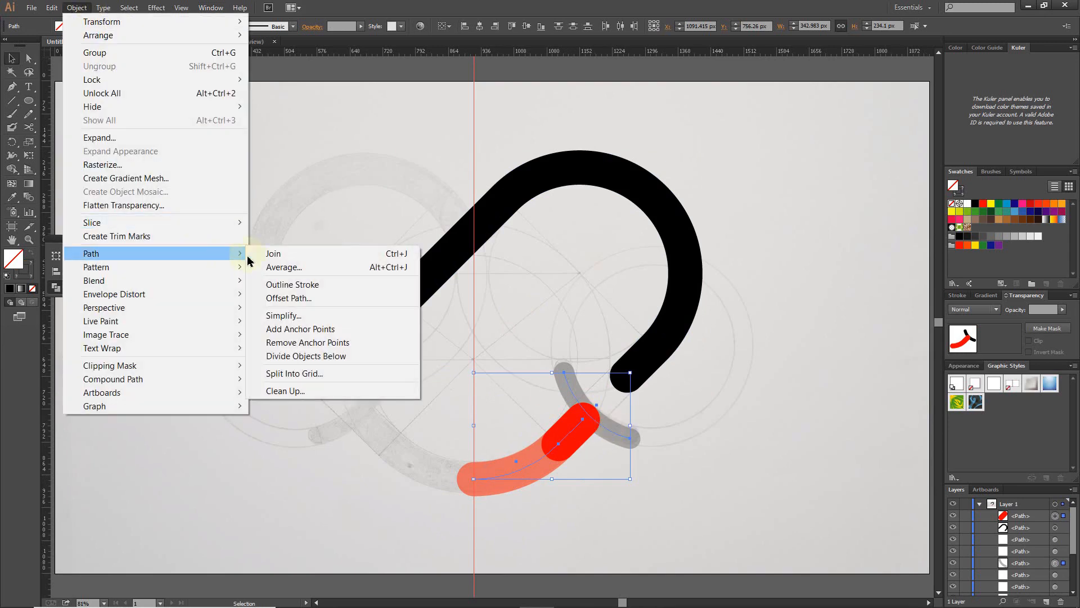
left_click(291, 285)
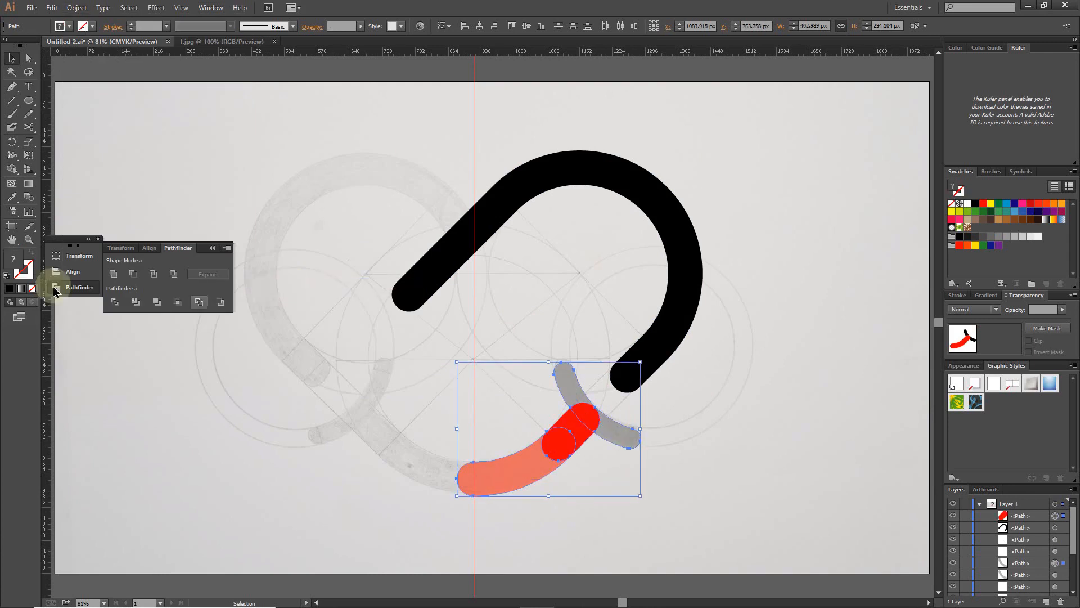
left_click(114, 274)
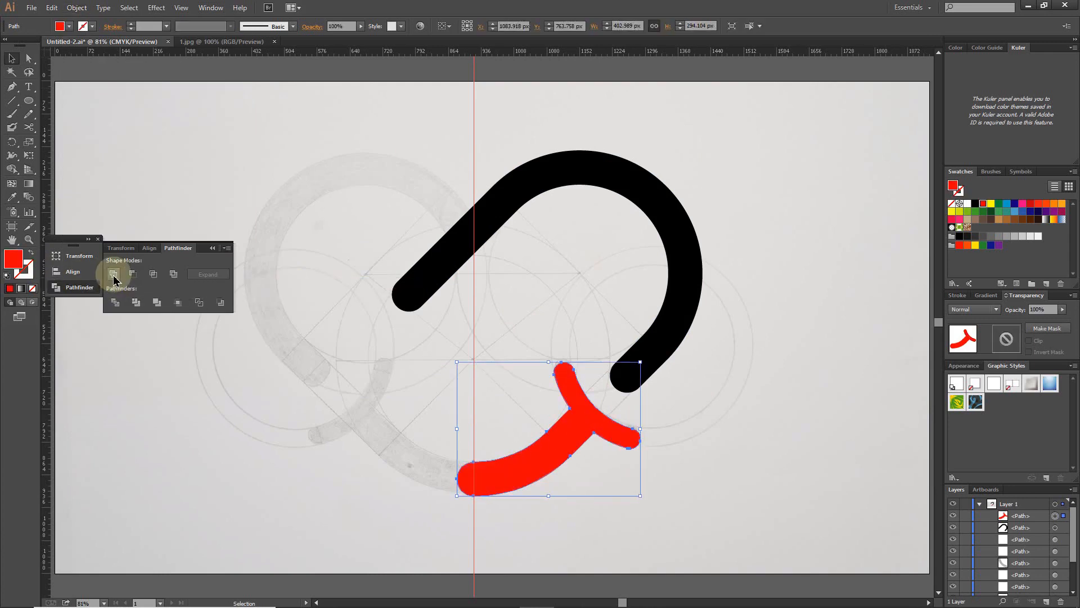
Step: Draw a rectangle about 324 px wide ending at the vertical guide over the black shape's lower-left end, and subtract it from the shape
left_click_drag(29, 100, 61, 101)
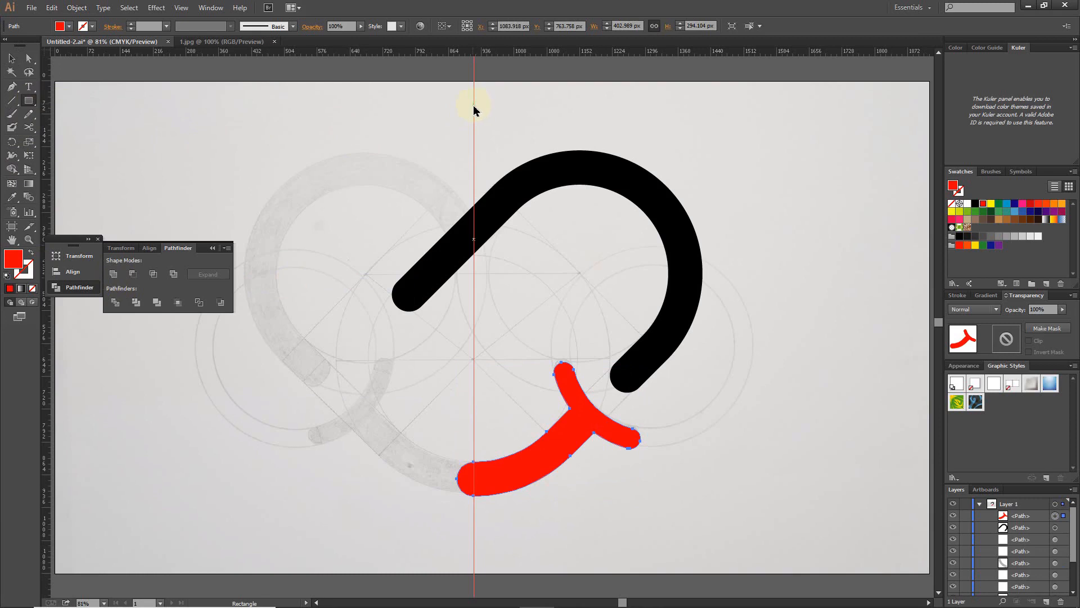
mouse_move(474, 103)
left_mouse_down()
mouse_move(468, 169)
mouse_move(326, 372)
left_mouse_up()
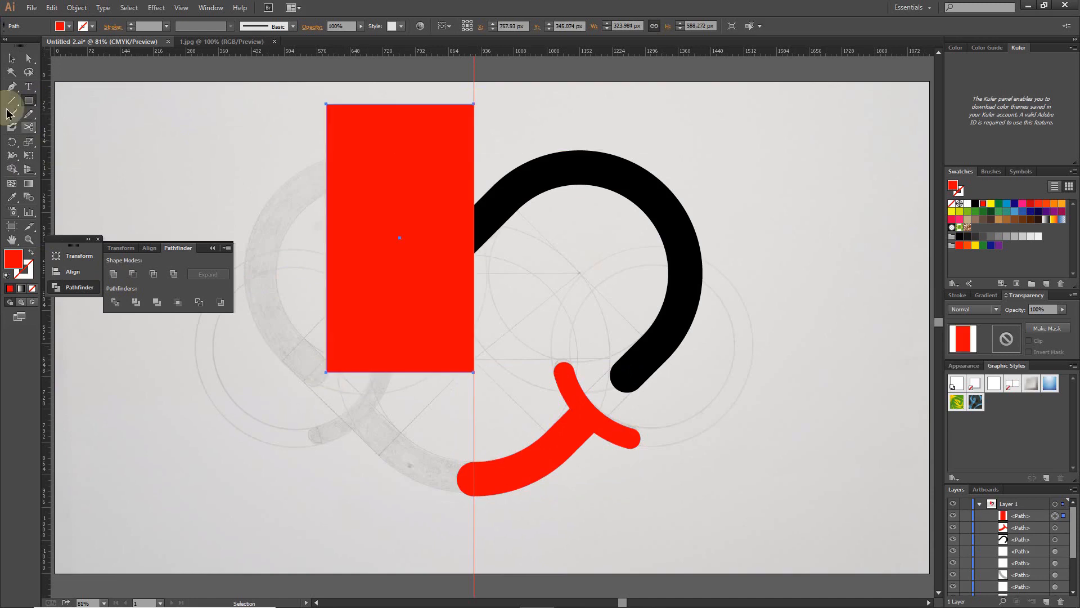
left_click(11, 58)
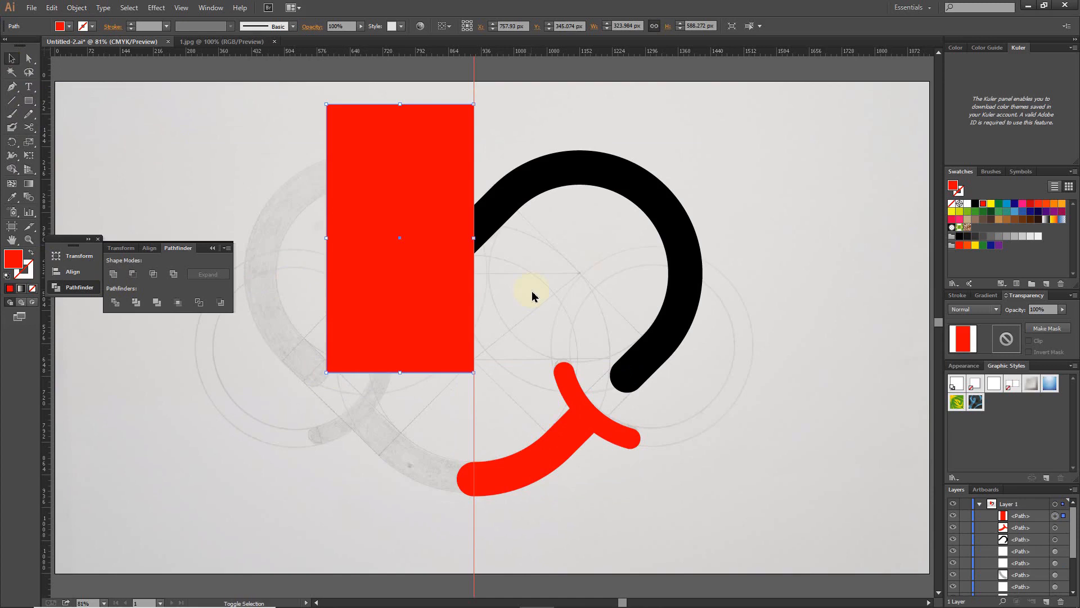
left_click(523, 185, "shift")
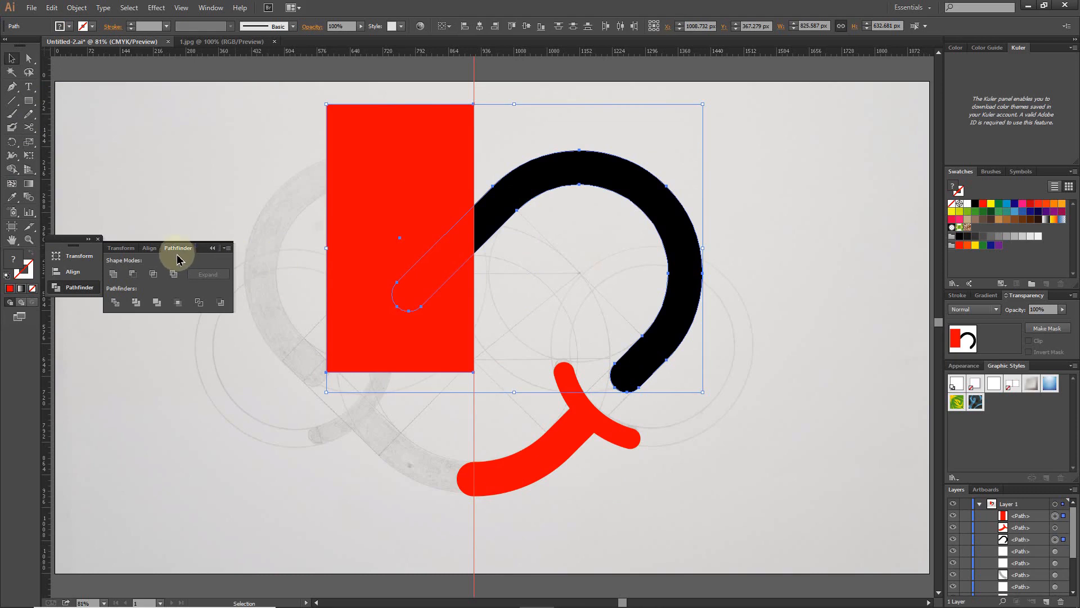
left_click(131, 274)
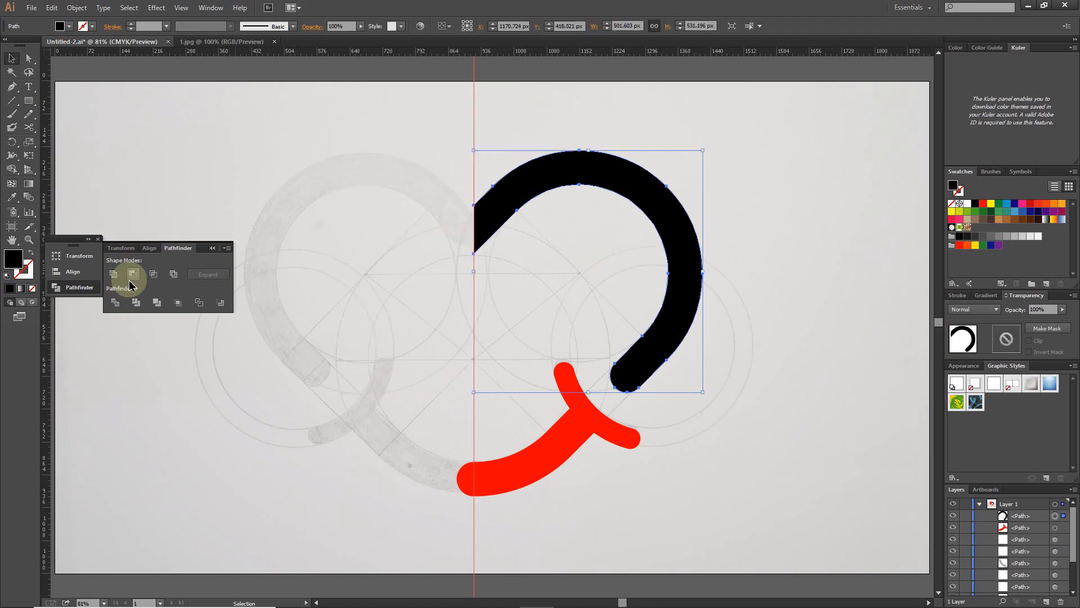
Step: Draw a rectangle about 366 by 404 px left of the guide over the red shape's rounded end, and subtract it from the shape
left_click(28, 101)
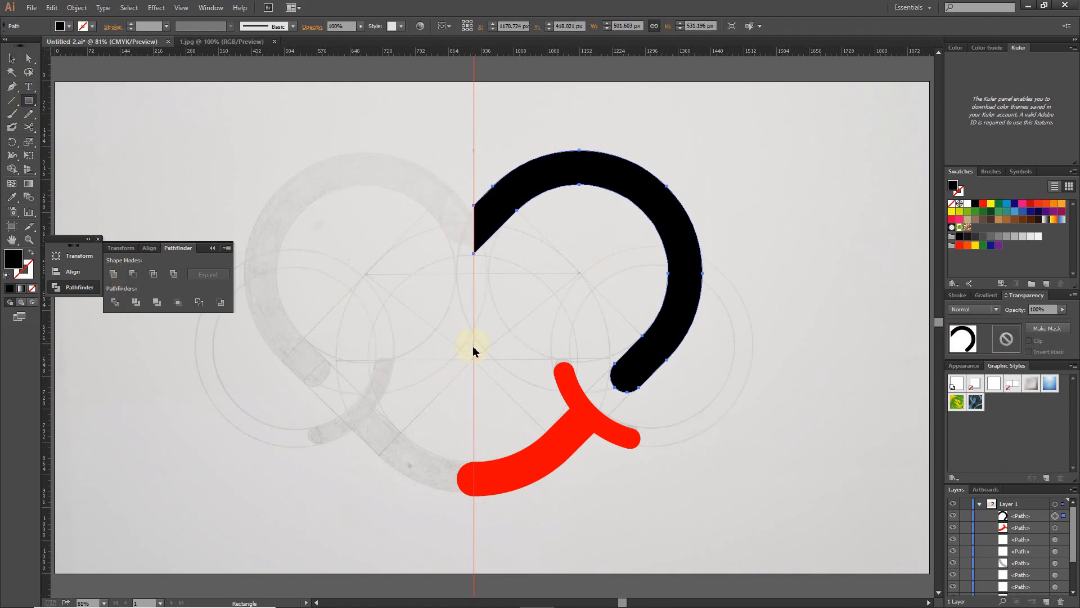
left_click_drag(474, 344, 307, 528)
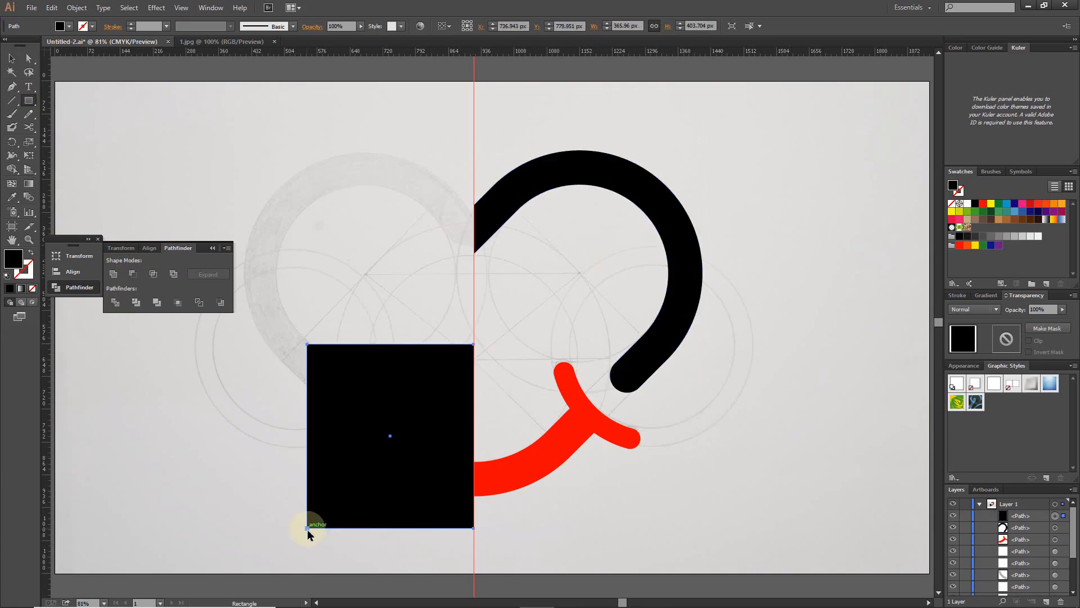
left_click(12, 58)
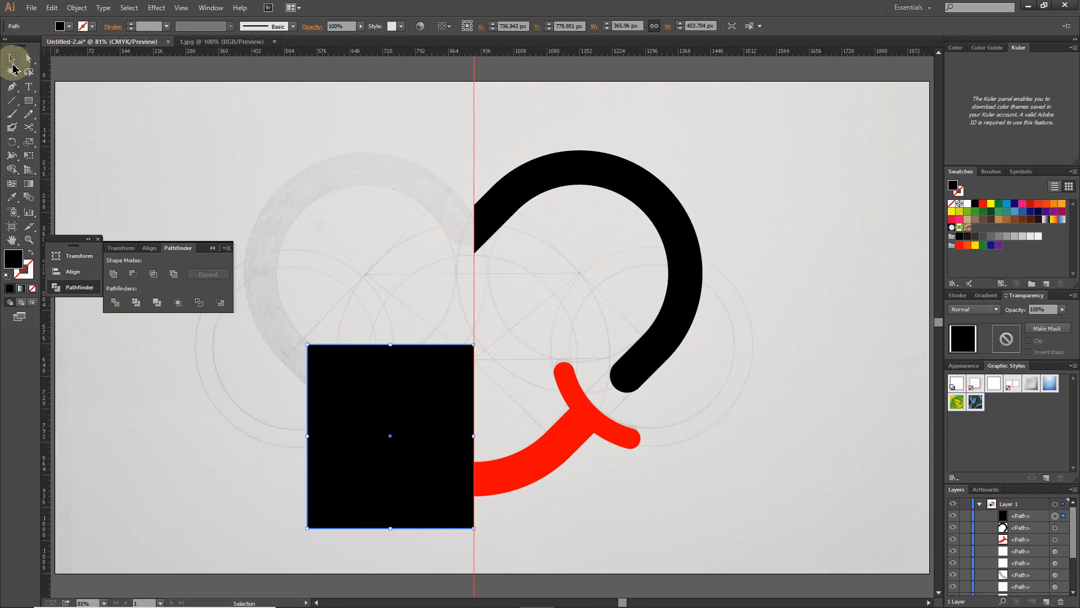
left_click(555, 443, "shift")
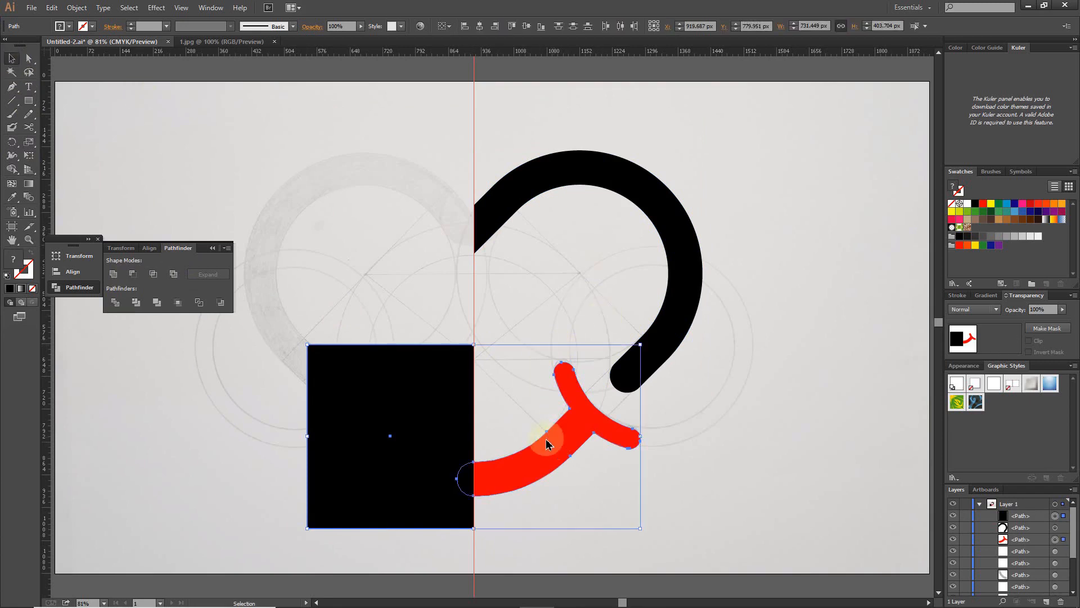
left_click(133, 274)
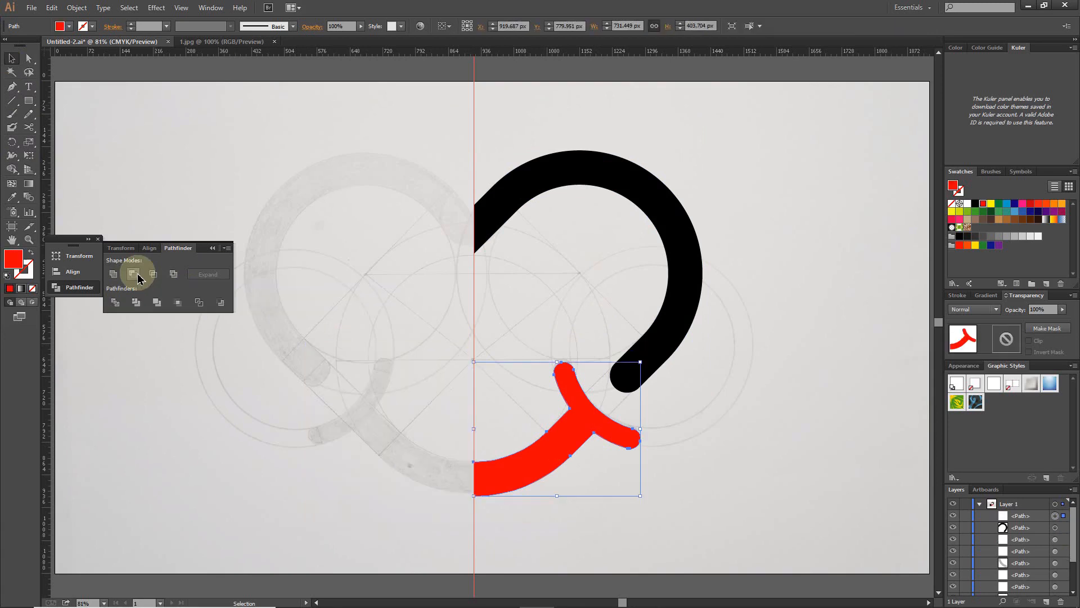
Step: Copy the trimmed black shape and paste the duplicate in place
left_click(508, 200)
left_click(51, 7)
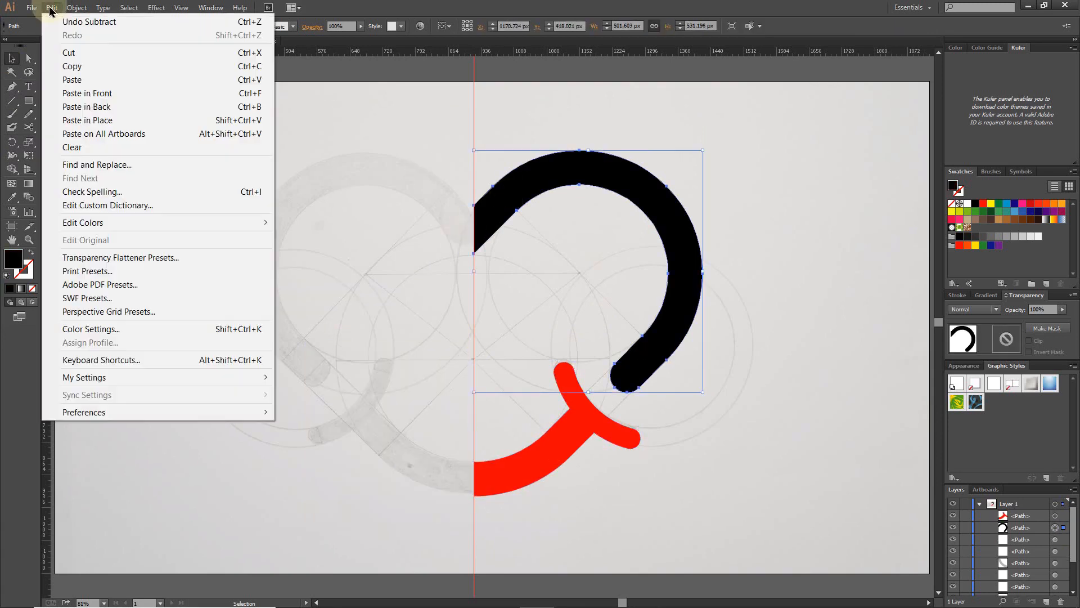
left_click(70, 67)
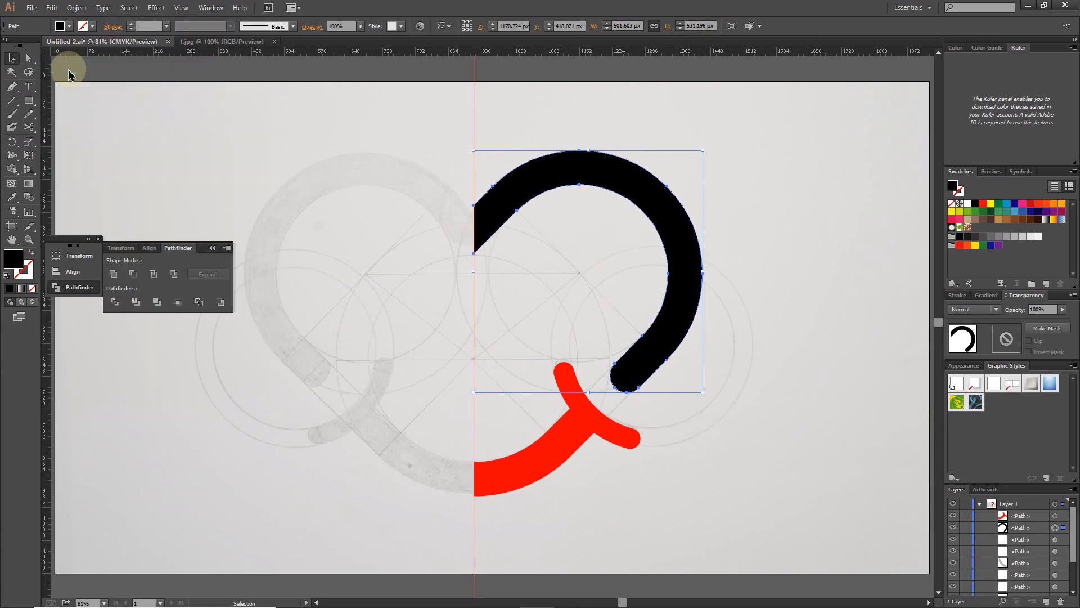
left_click(51, 8)
left_click(115, 119)
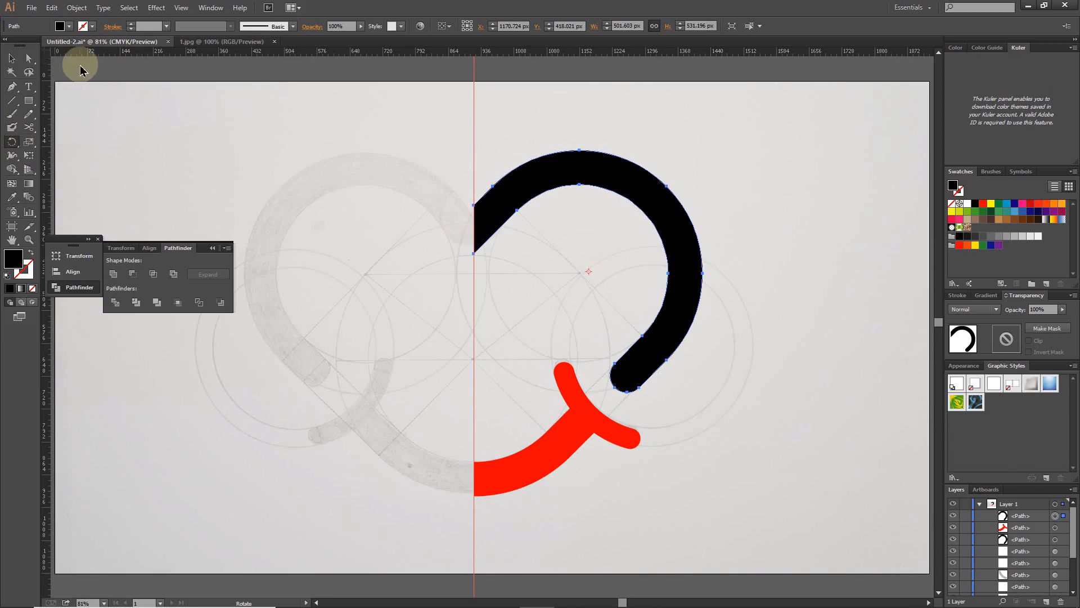
Step: Reflect the pasted black copy across the vertical axis
left_click(12, 143)
left_click_drag(12, 146, 26, 155)
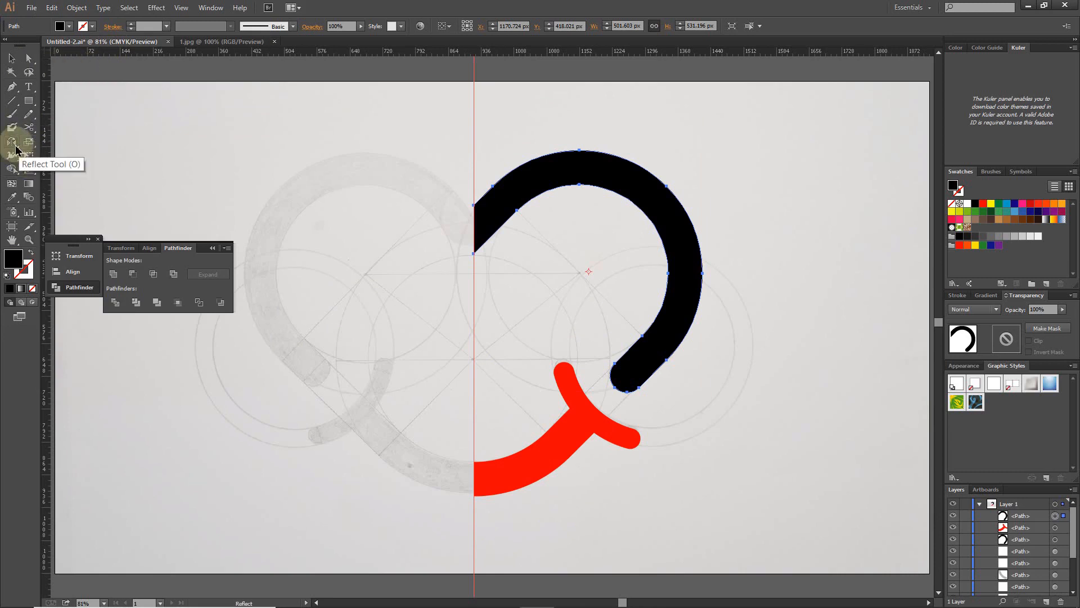
double_click(12, 144)
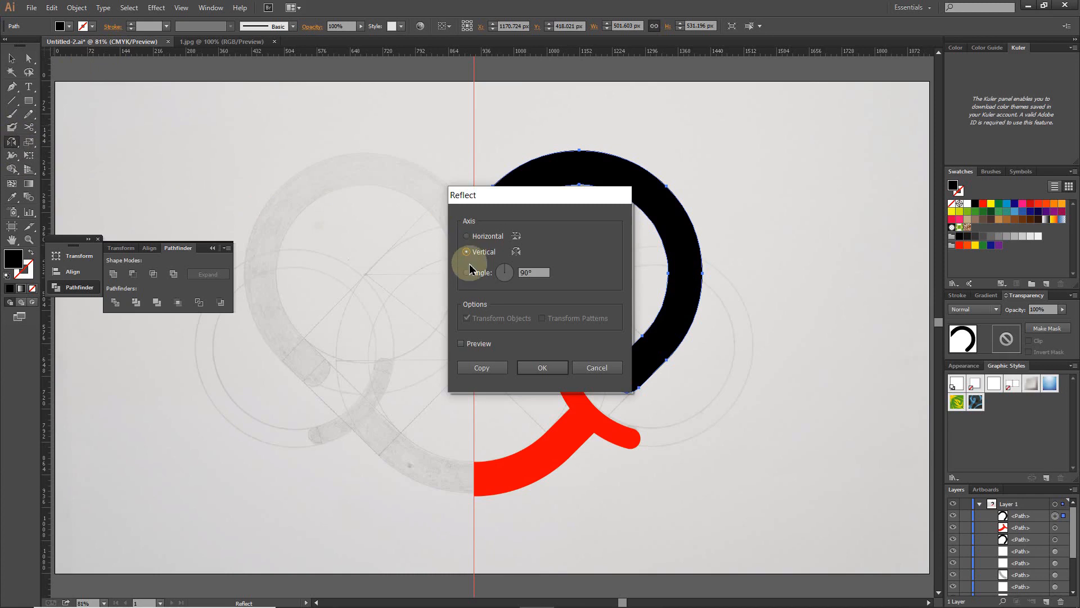
left_click(541, 374)
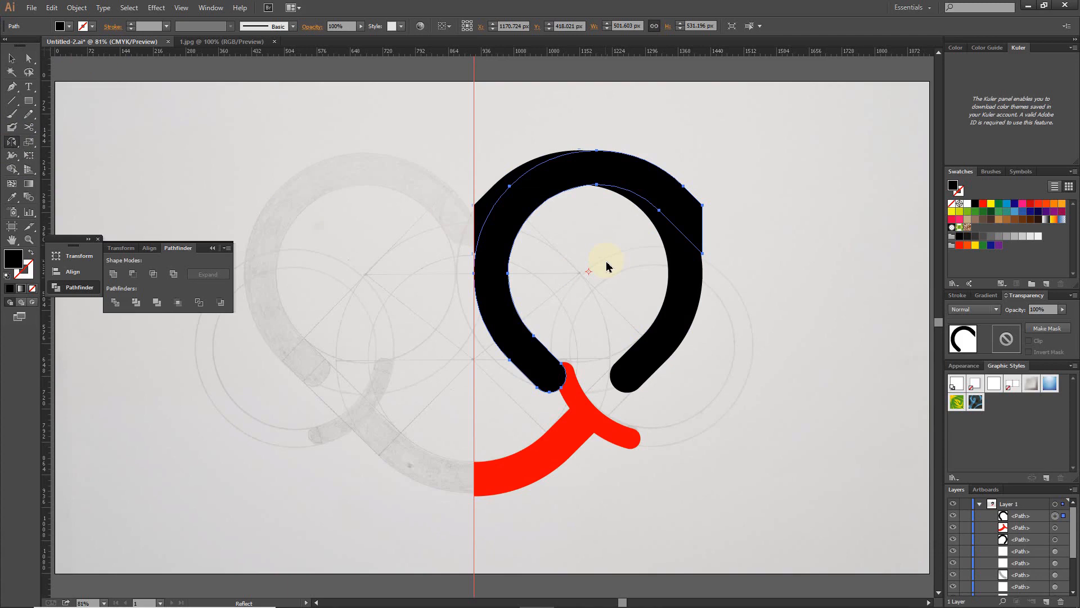
Step: Fill the reflected copy with CMYK Cyan and move it left so its cut end meets the black shape at the vertical guide
left_click(62, 26)
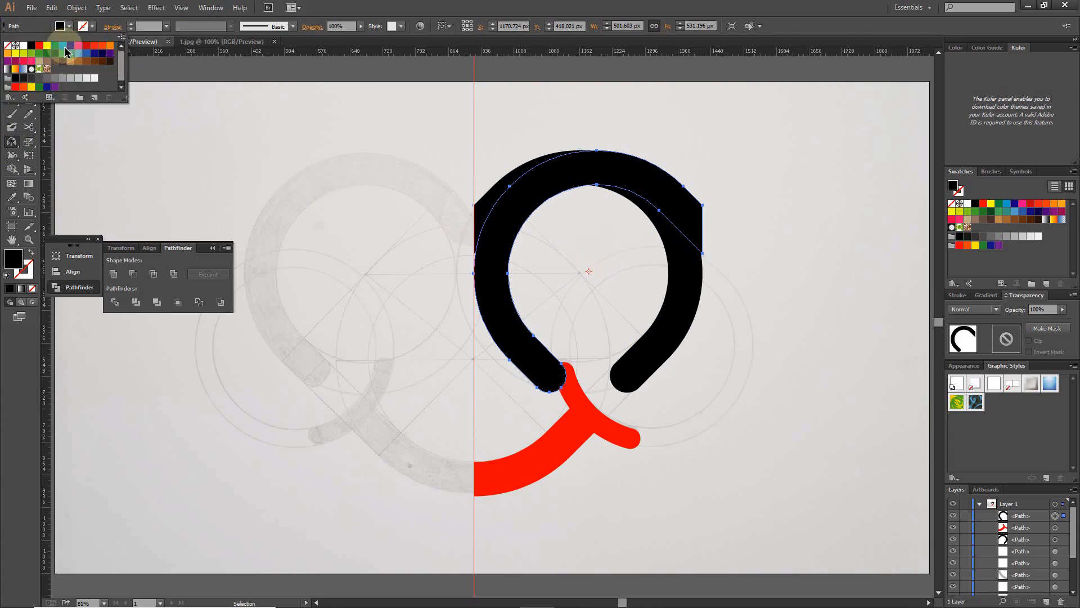
left_click(63, 45)
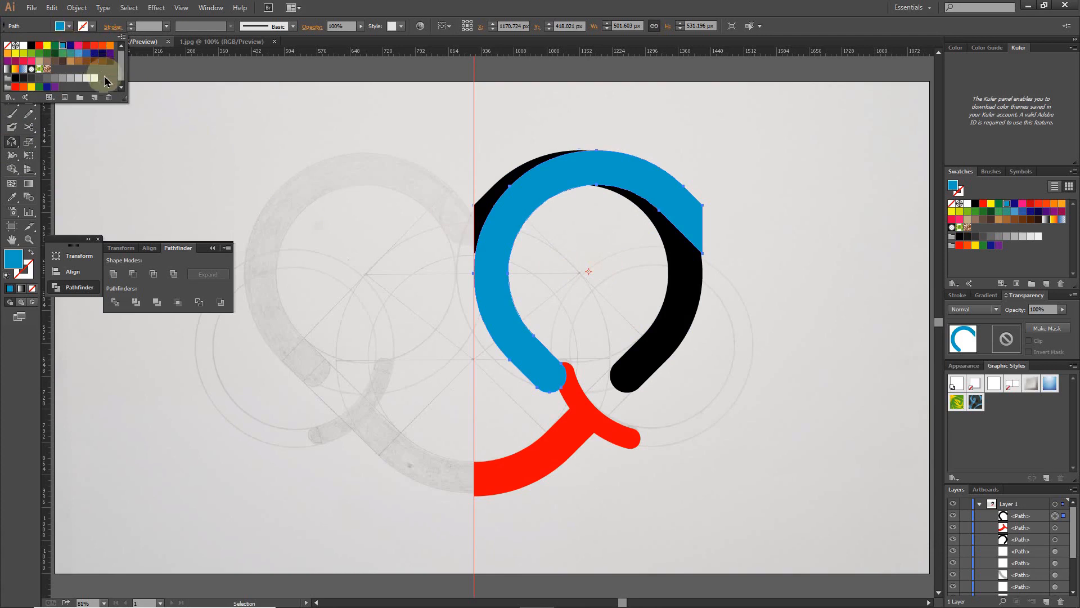
left_click(371, 5)
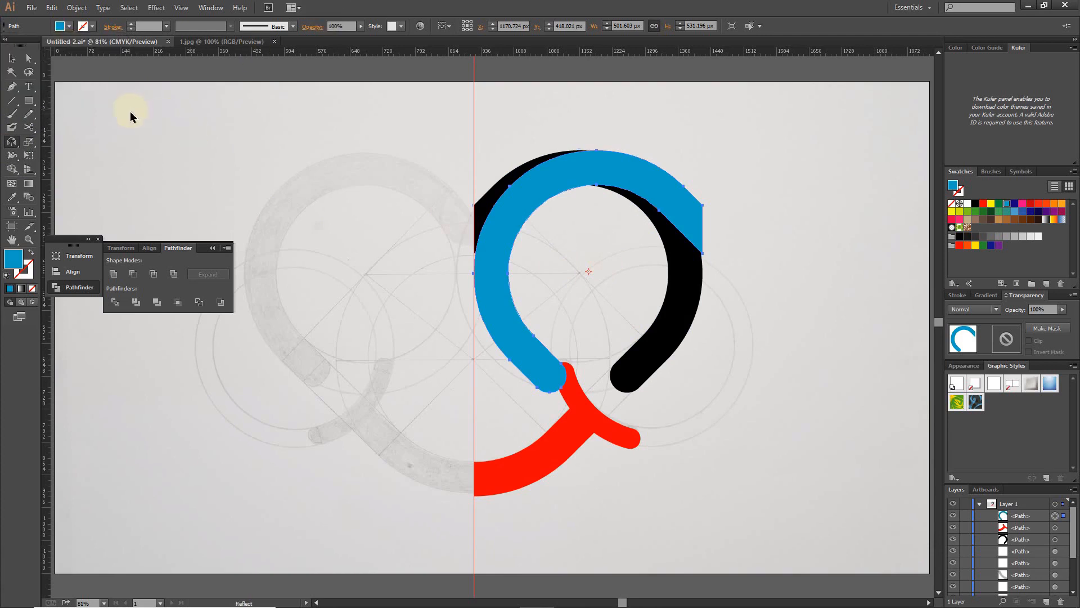
left_click(11, 58)
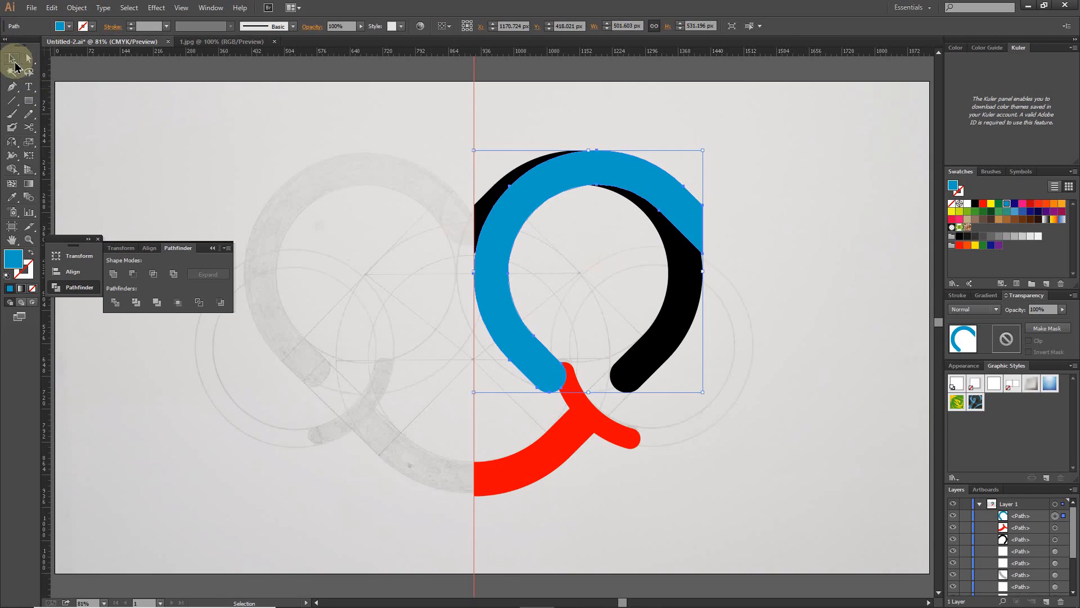
left_click(685, 216)
left_click_drag(685, 216, 459, 225)
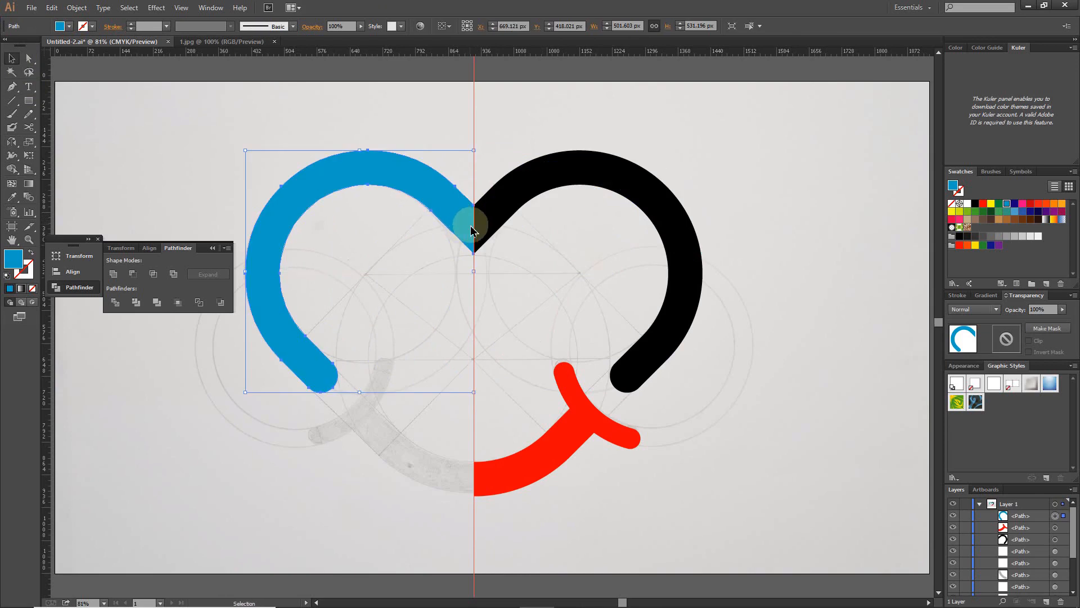
Step: Copy the trimmed red shape and paste the duplicate in place
left_click(574, 414)
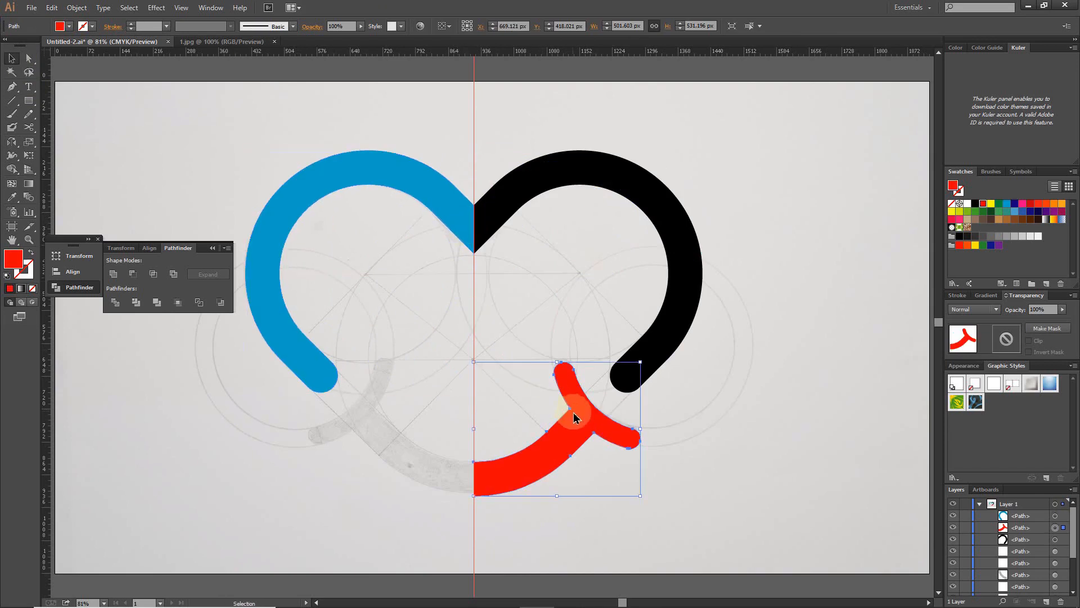
left_click(58, 10)
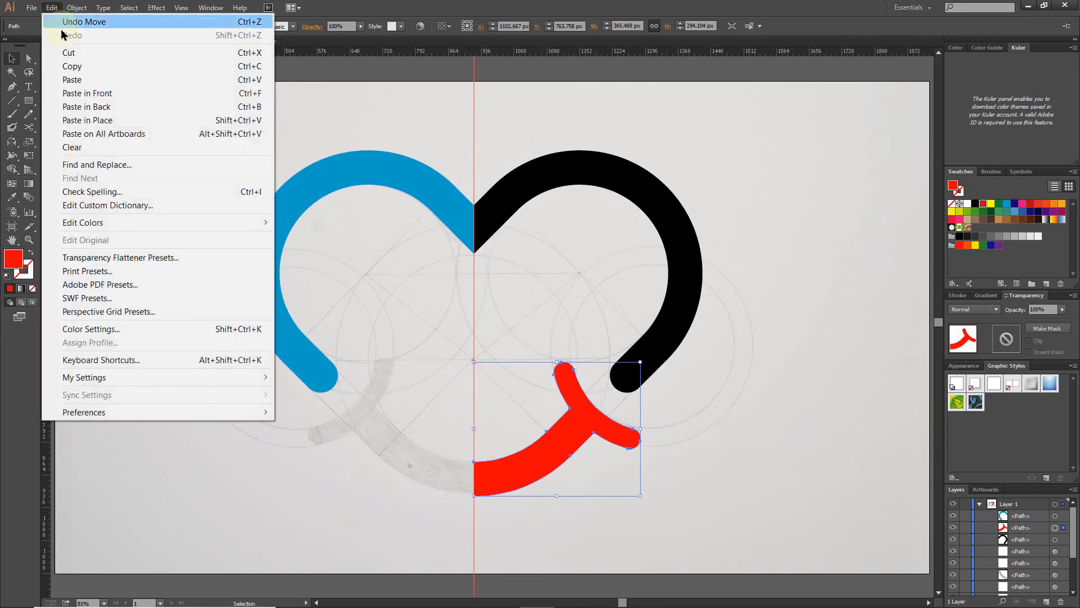
left_click(72, 65)
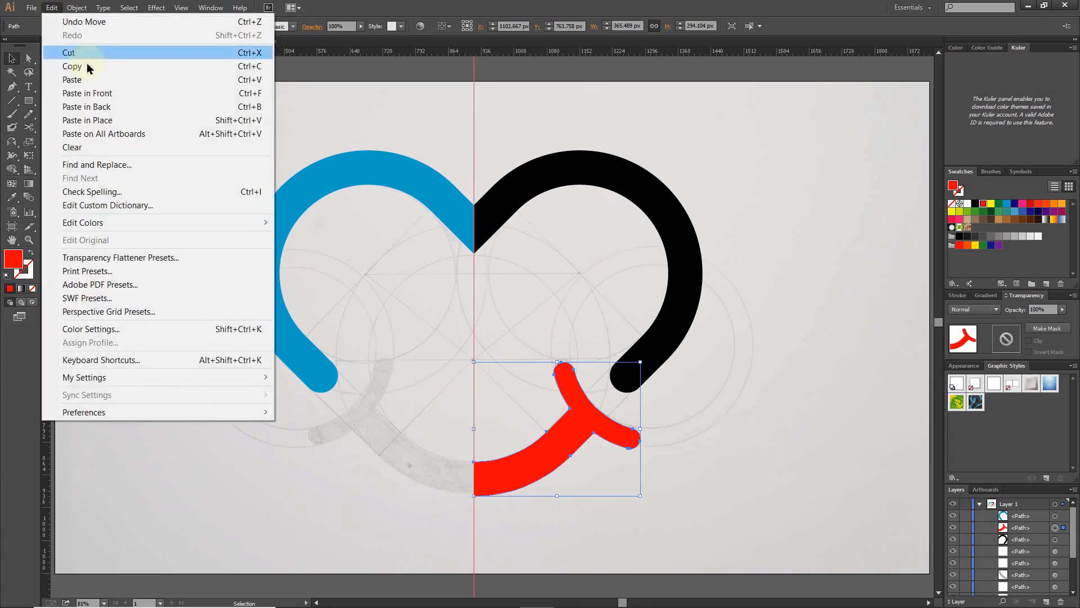
left_click(93, 123)
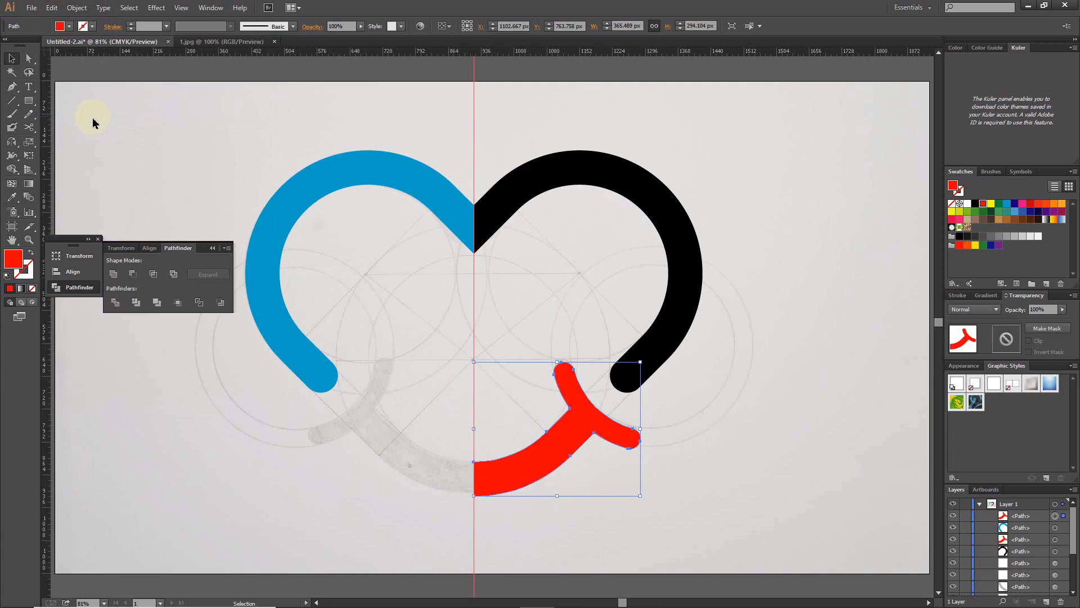
Step: Reflect the pasted red copy across the vertical axis and fill it with CMYK Cyan
double_click(11, 141)
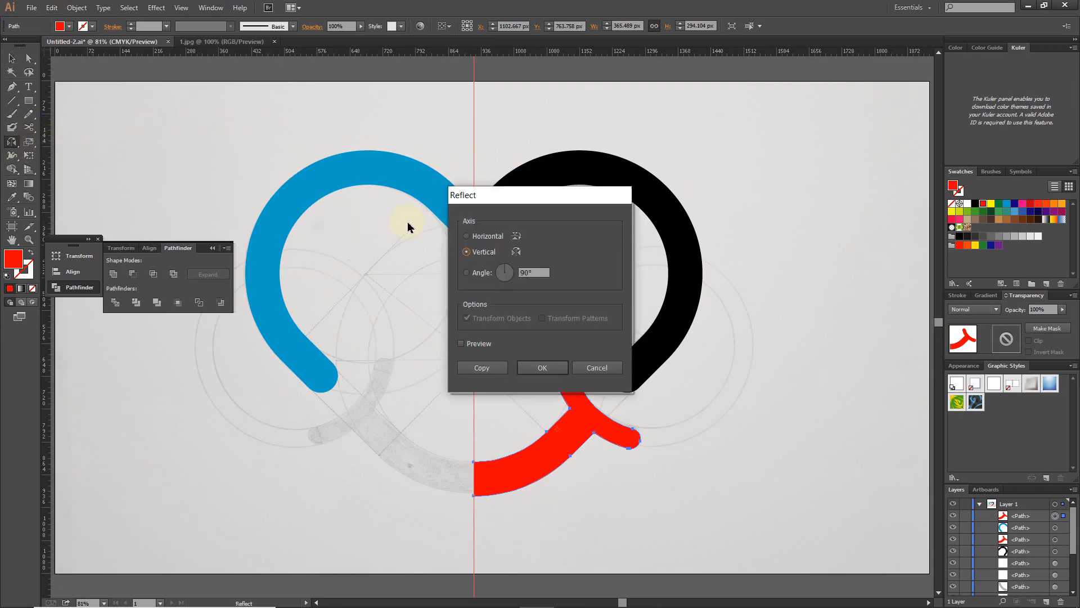
left_click(537, 369)
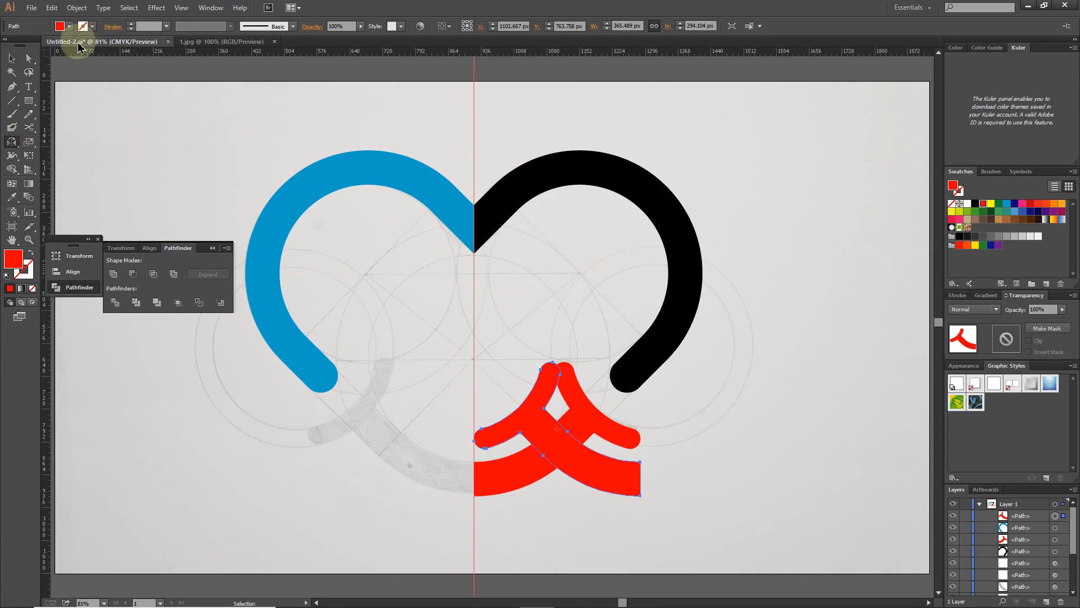
left_click(66, 26)
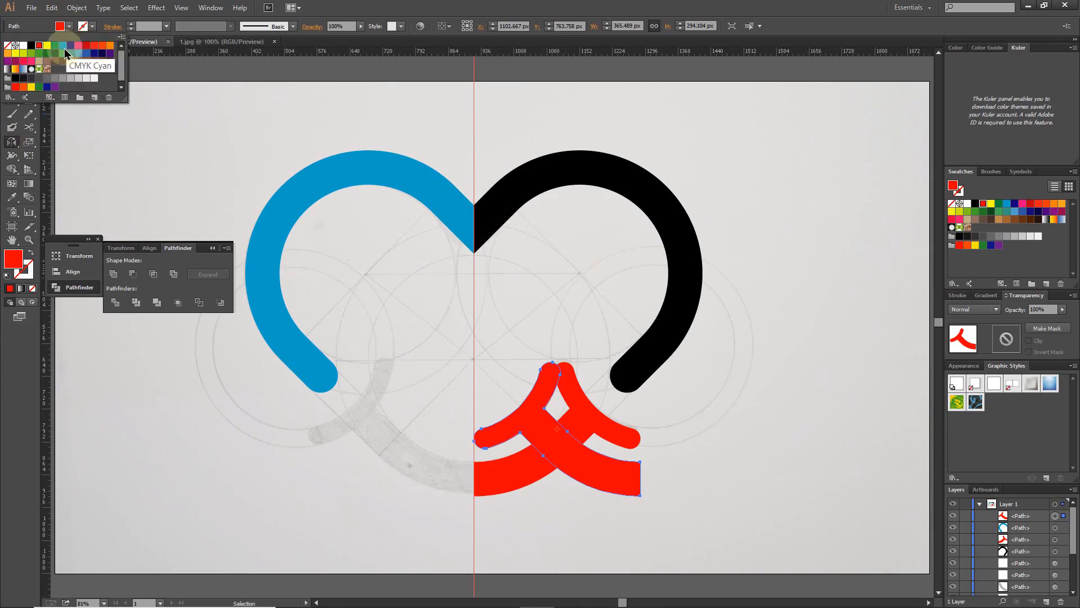
left_click(63, 46)
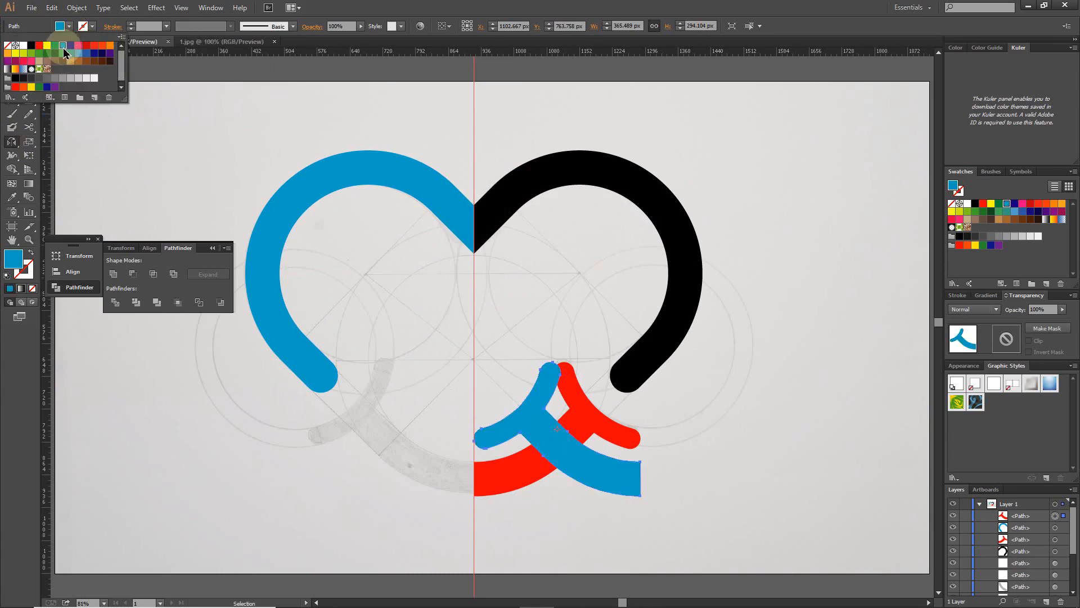
Step: Move the reflected cyan copy left so its cut end meets the red shape at the vertical guide
left_click(12, 58)
left_click(633, 479)
left_click_drag(633, 483, 468, 495)
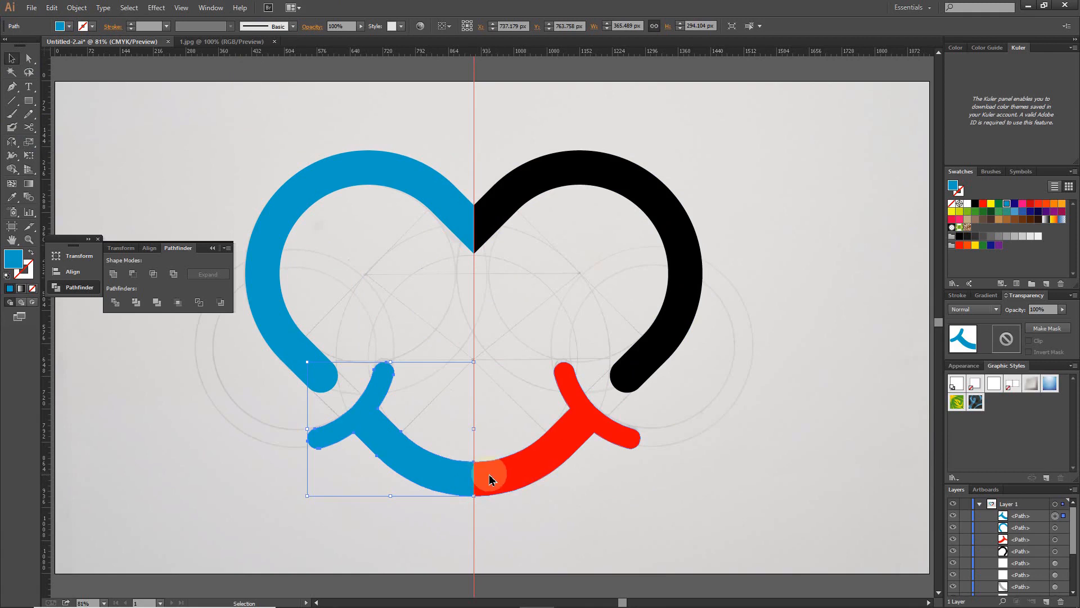
Step: Select the two cyan, the black and the red shapes and combine them with Pathfinder Unite
left_click(525, 476, "shift")
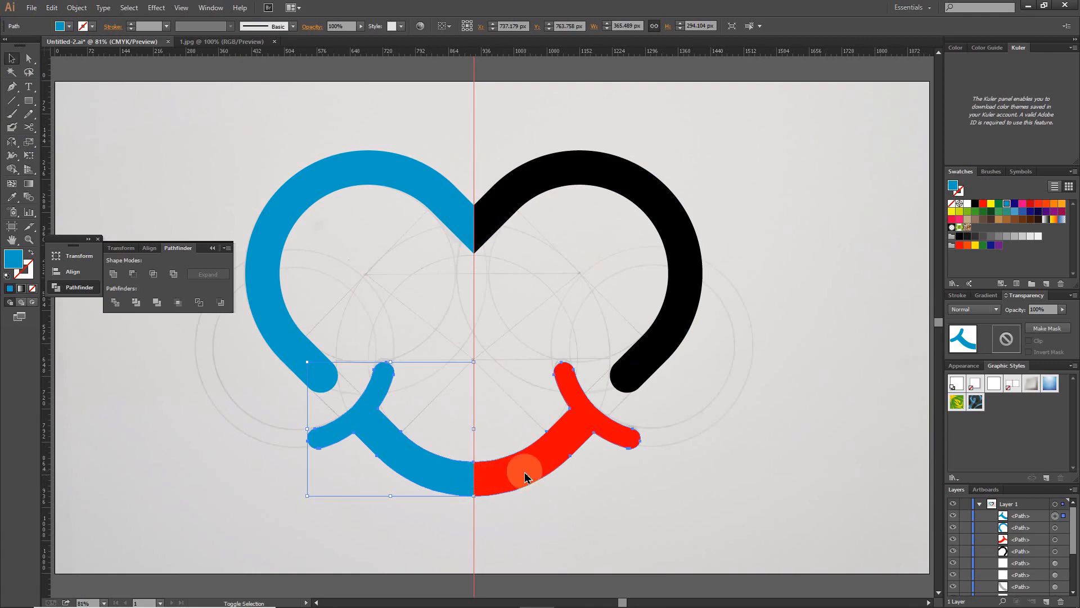
left_click(637, 370, "shift")
left_click(421, 201, "shift")
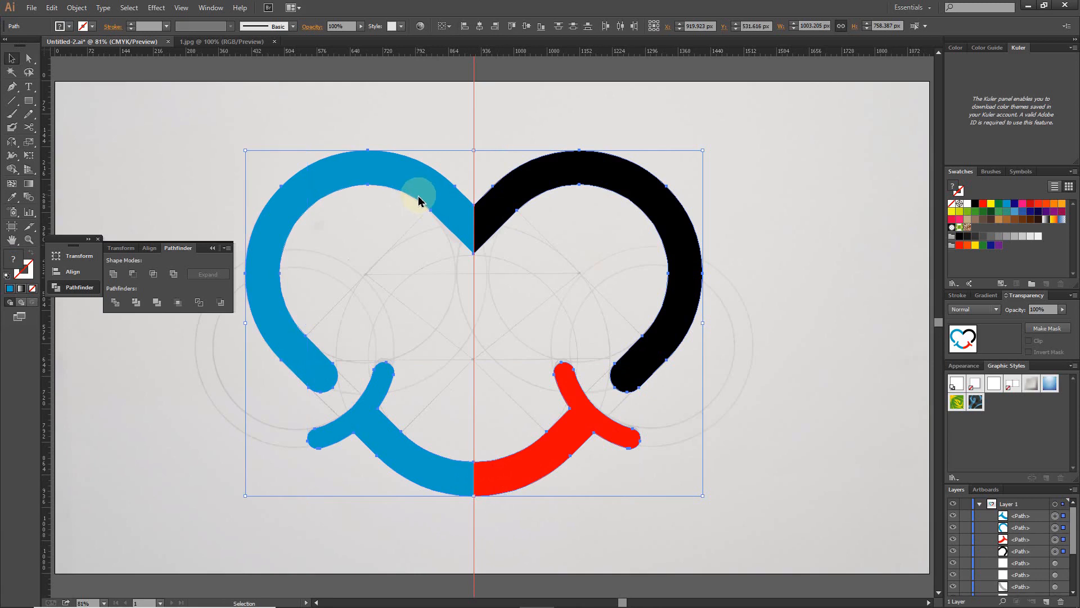
left_click(114, 274)
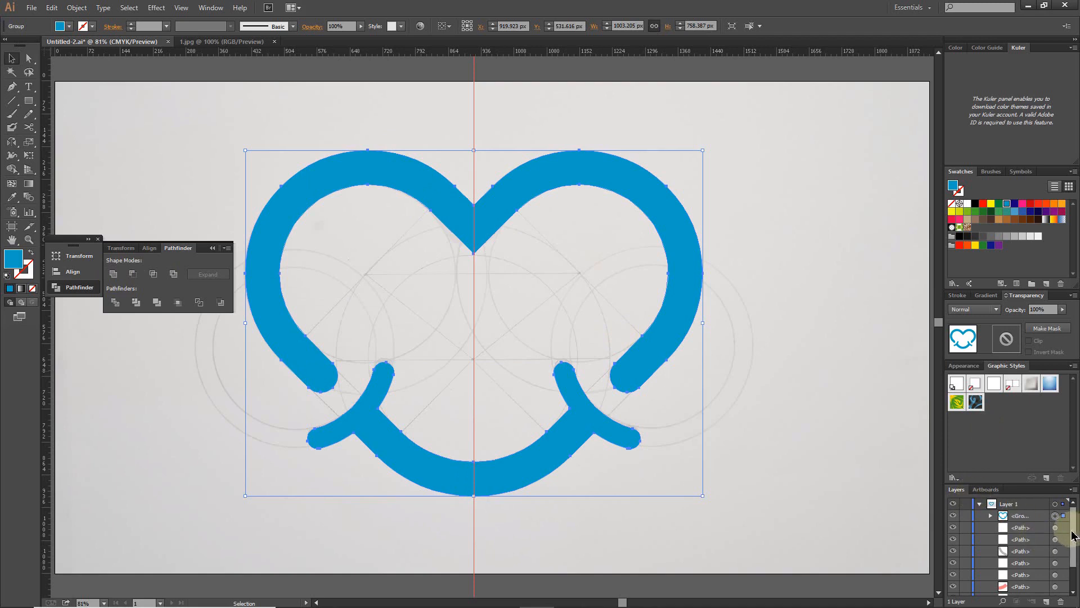
Step: Hide the locked sketch image in Layer 1
scroll(1058, 548, "down", 2)
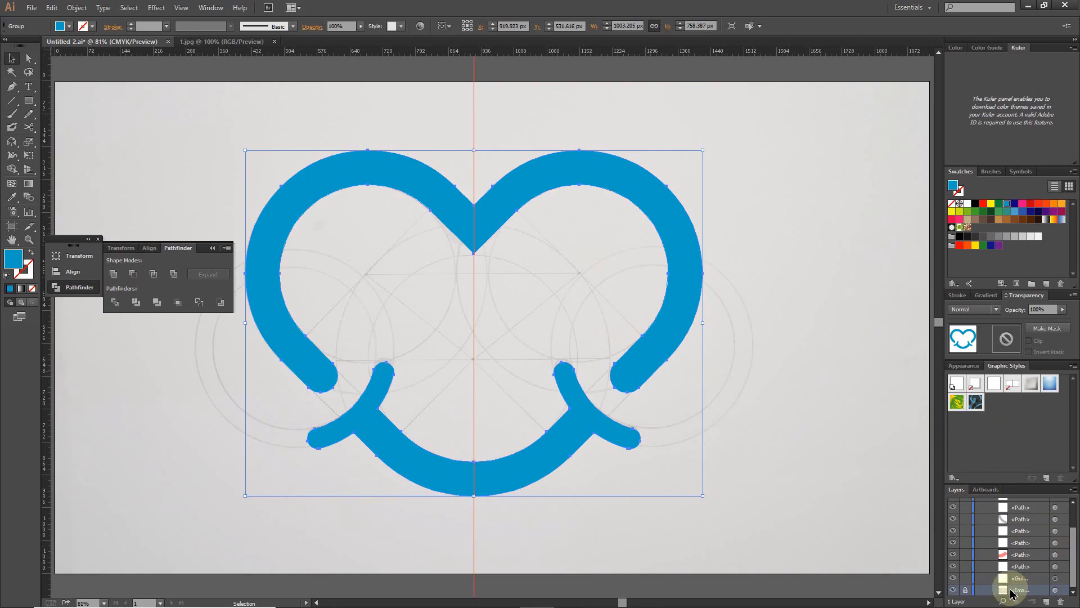
left_click(953, 590)
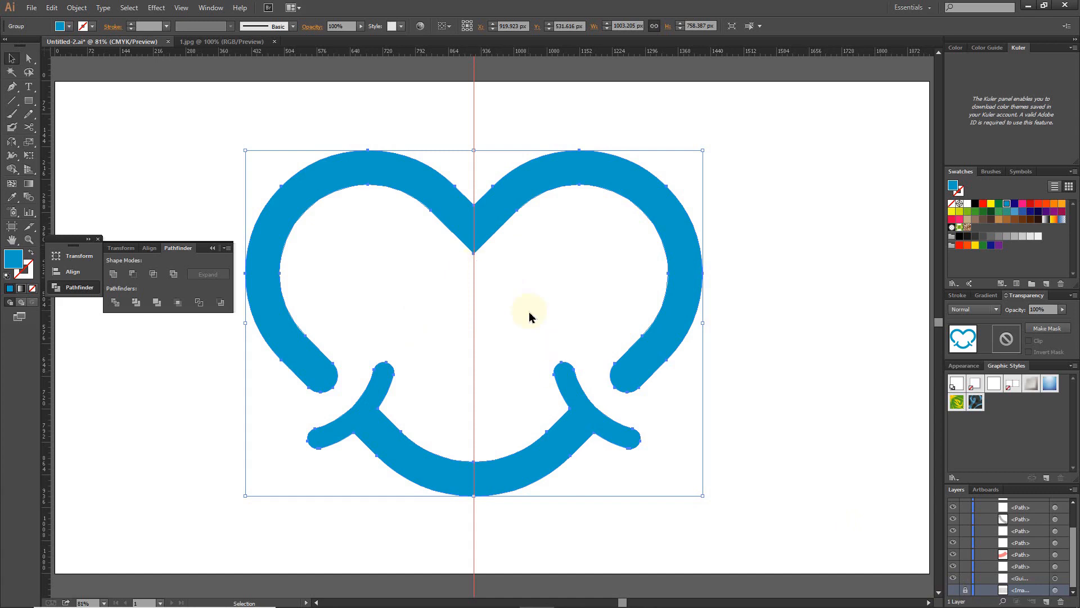
Step: Round the lower tip of the heart's central V to a radius of about 67 px and its upper notch to about 29 px
key("z")
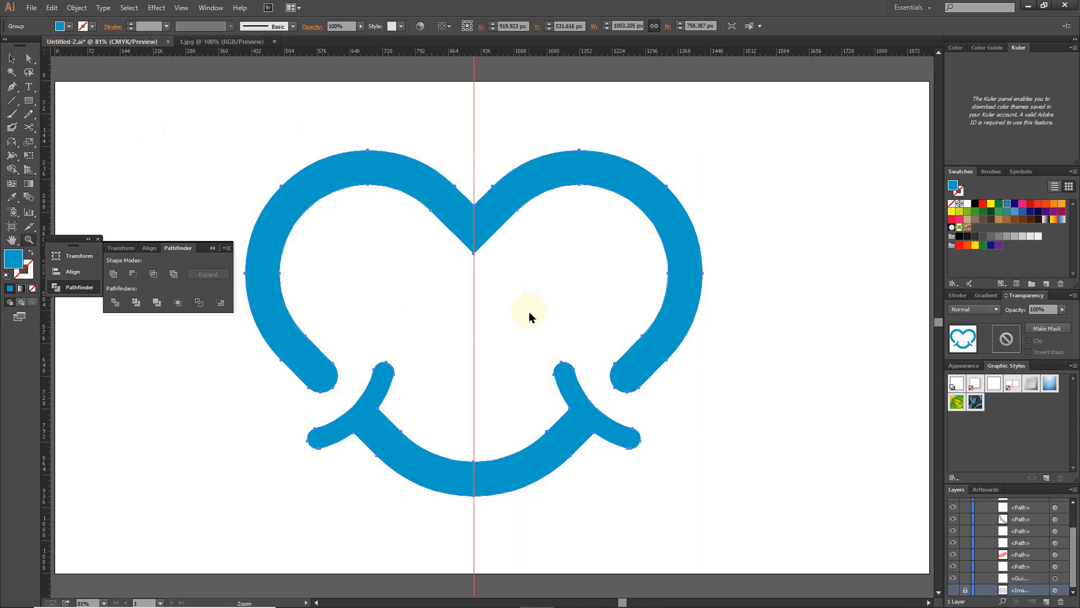
left_click_drag(517, 153, 416, 285)
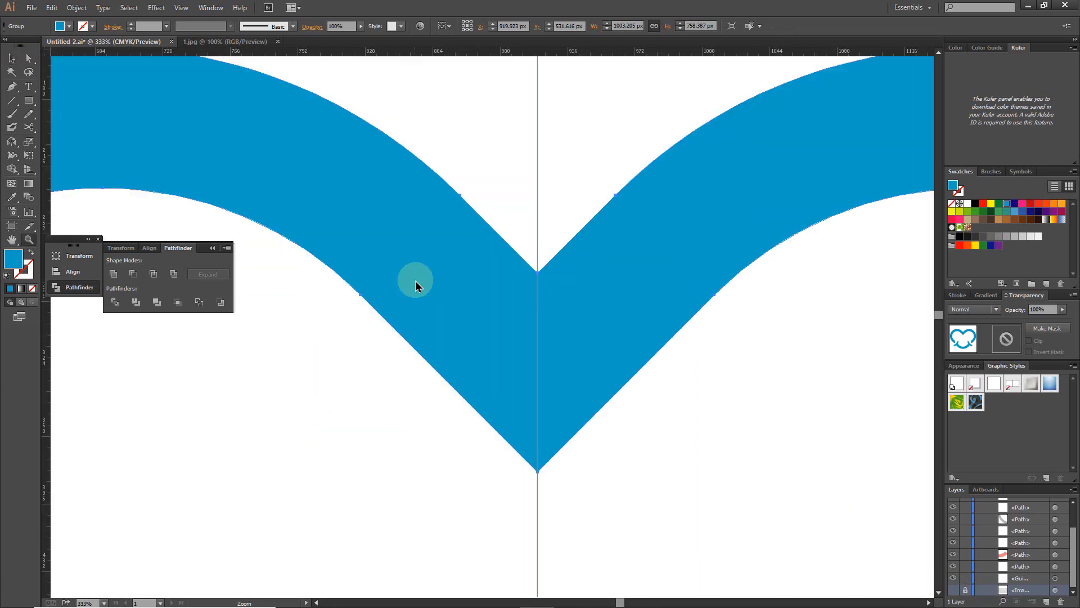
left_click(28, 57)
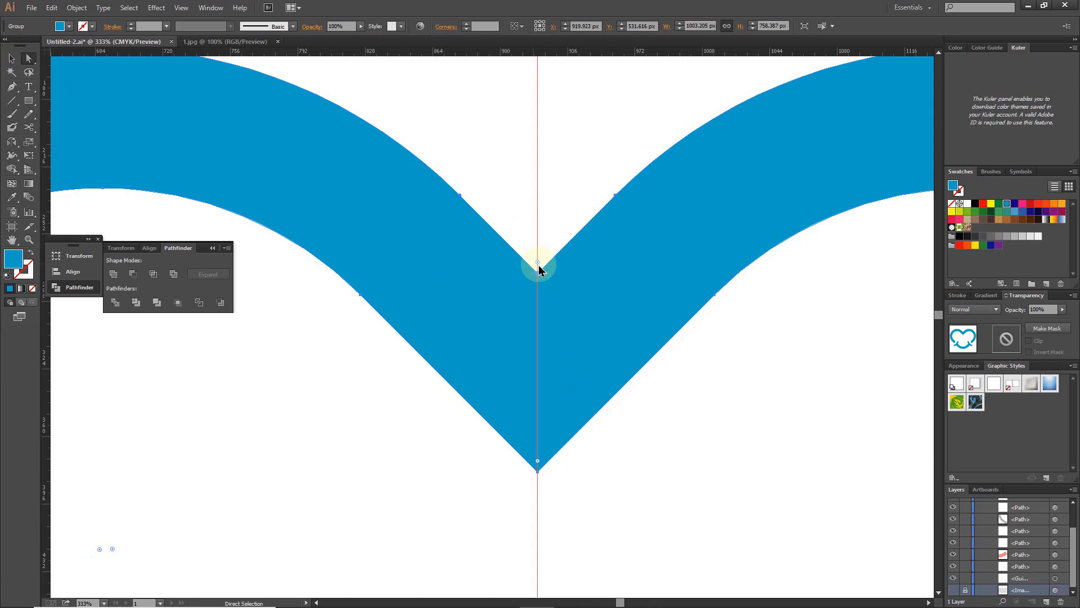
left_click(694, 393)
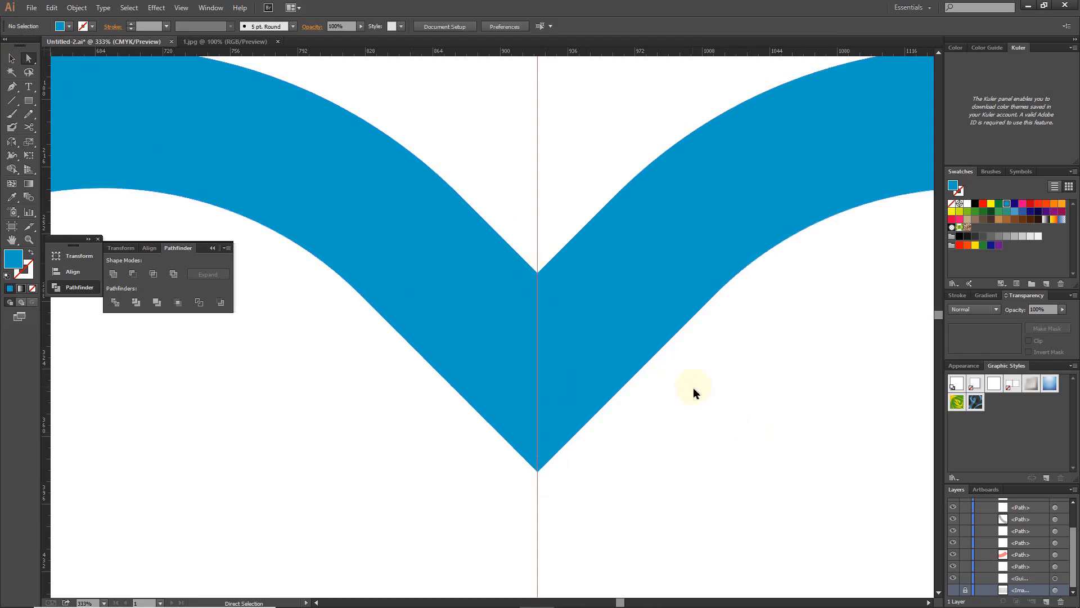
left_click(568, 442)
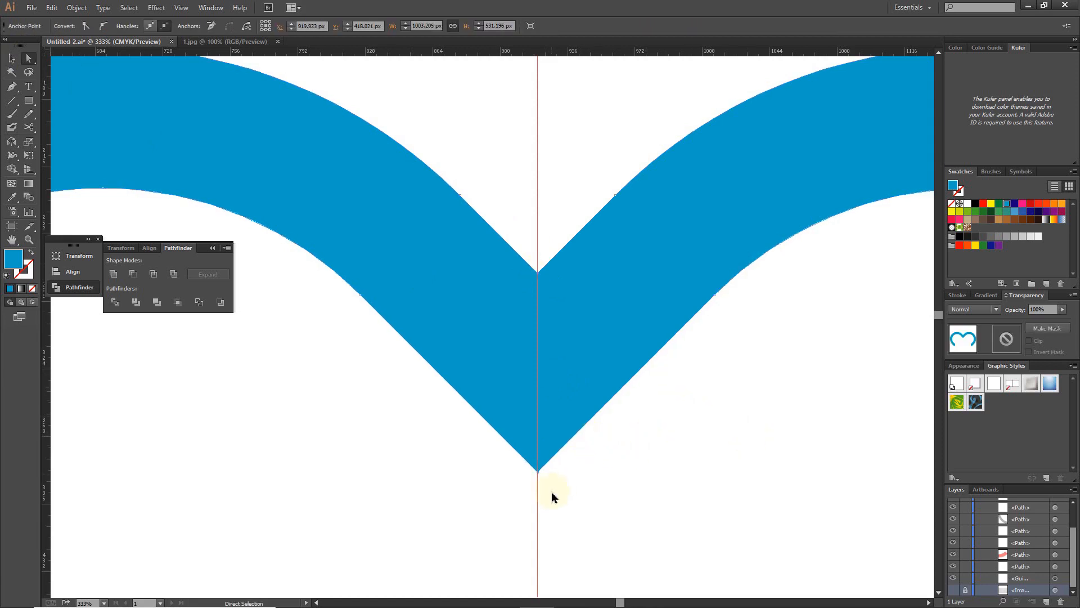
left_click(539, 473)
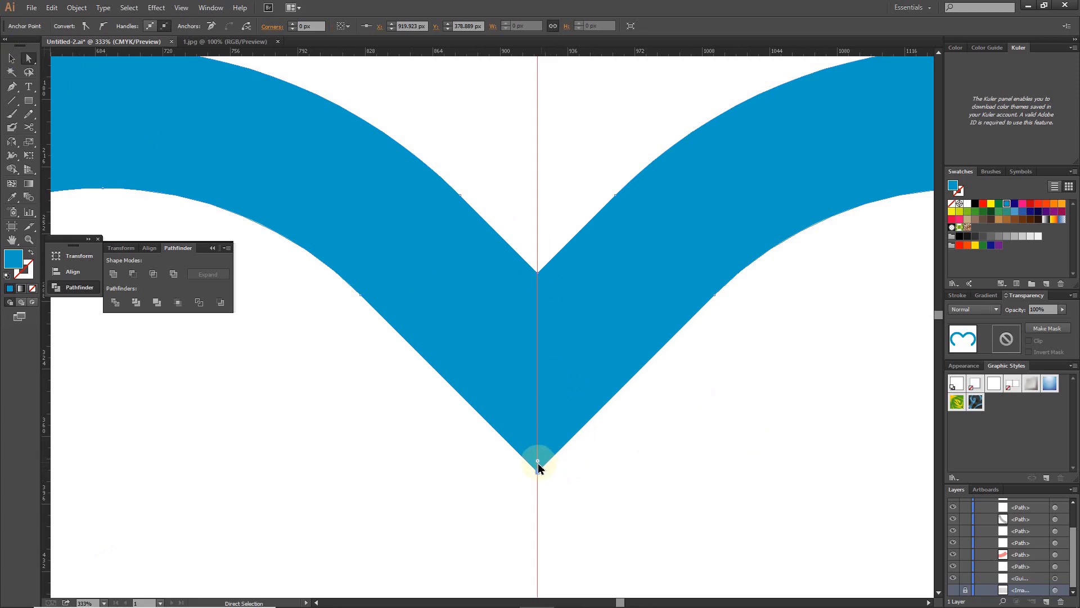
left_click_drag(538, 462, 538, 296)
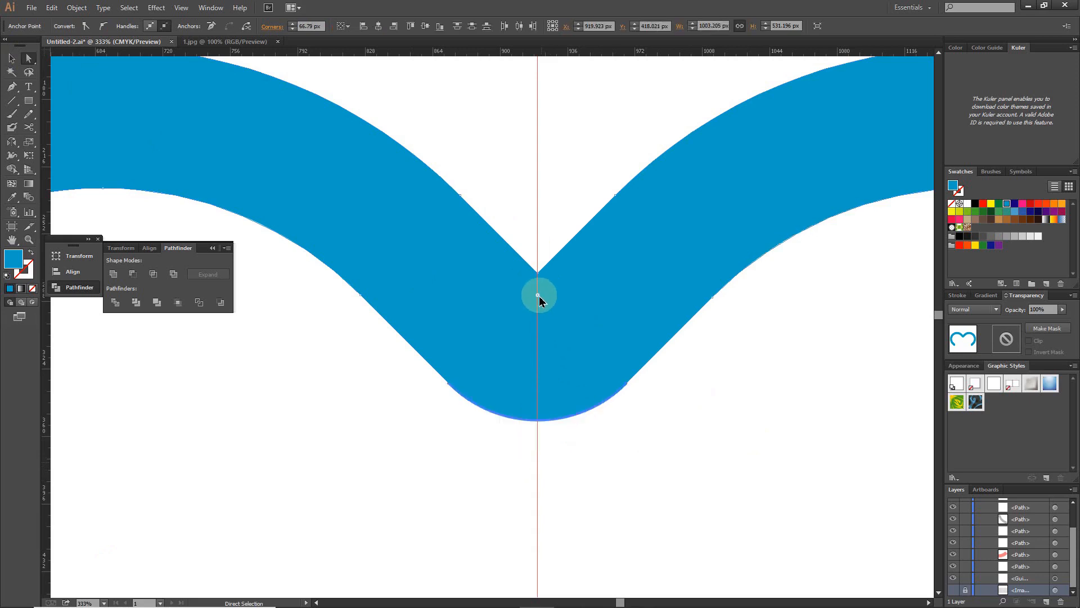
left_click_drag(551, 242, 536, 198)
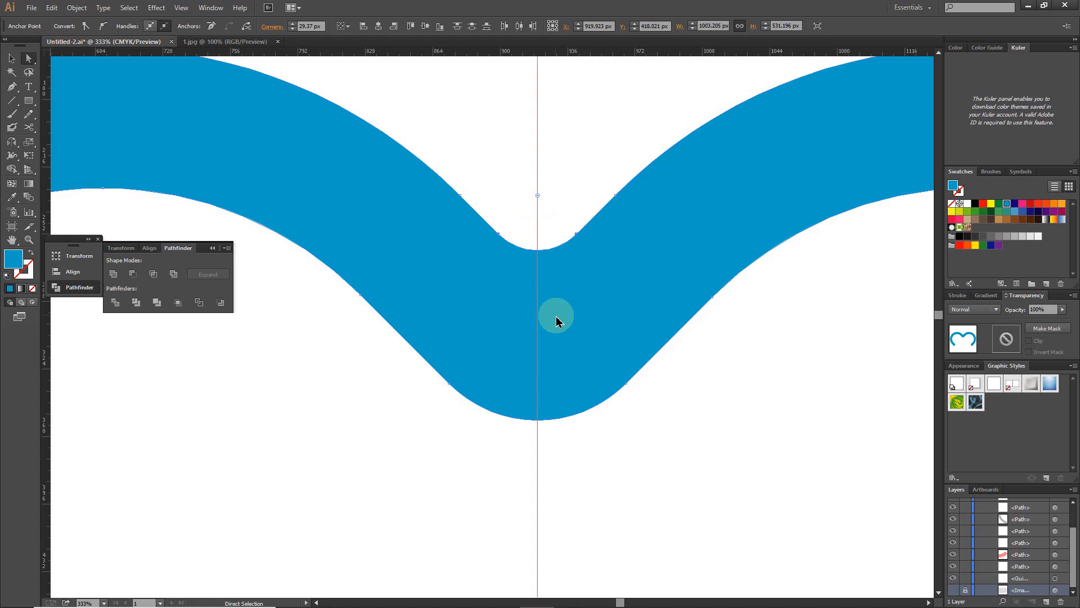
key("ctrl+0")
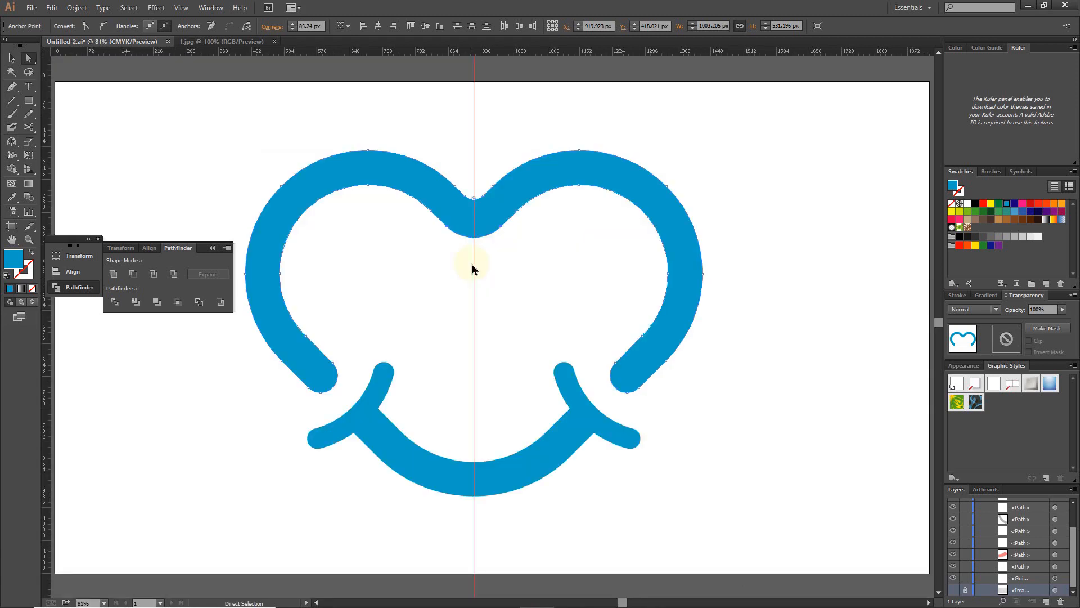
Step: Delete the vertical centre guide running through the logo
key("ctrl+a")
left_click(11, 58)
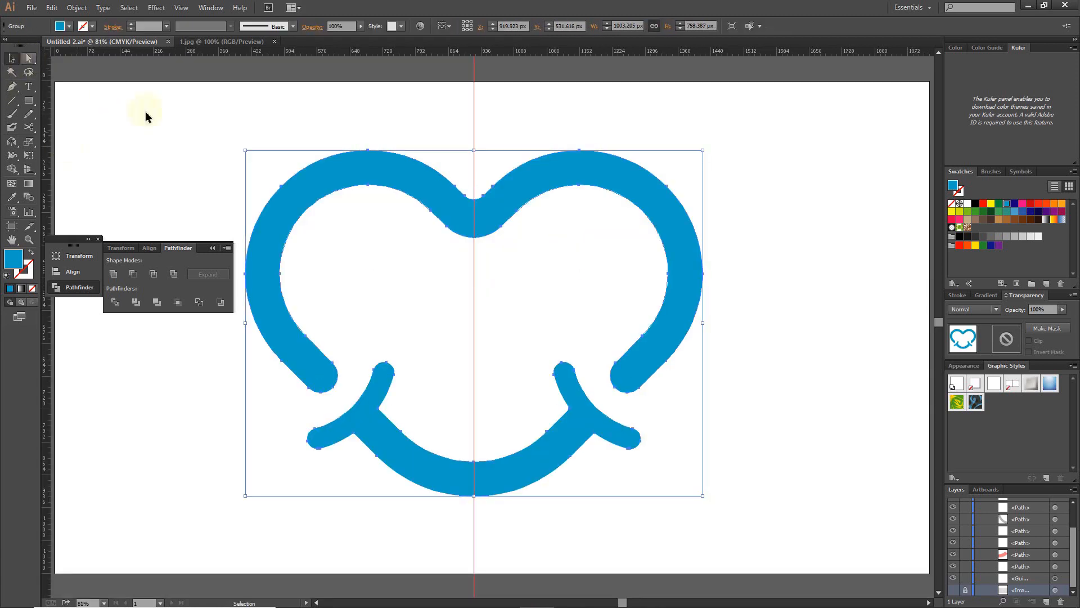
left_click(474, 300)
key("Delete")
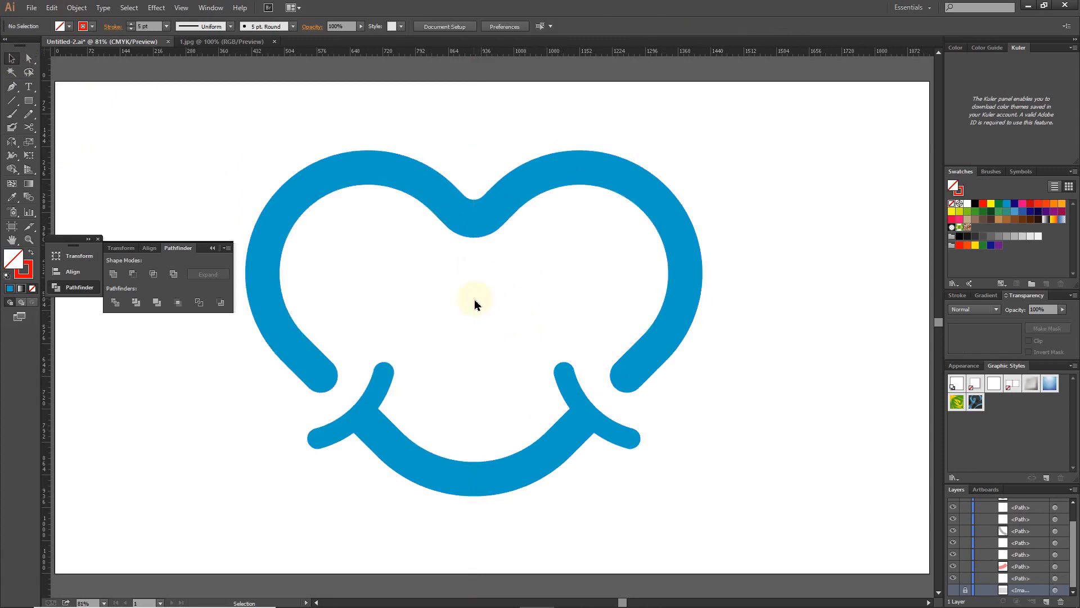
Step: Scale the logo mark down to about 321 × 242 px and move it to the upper middle of the artboard
left_click(489, 233)
left_click(614, 444)
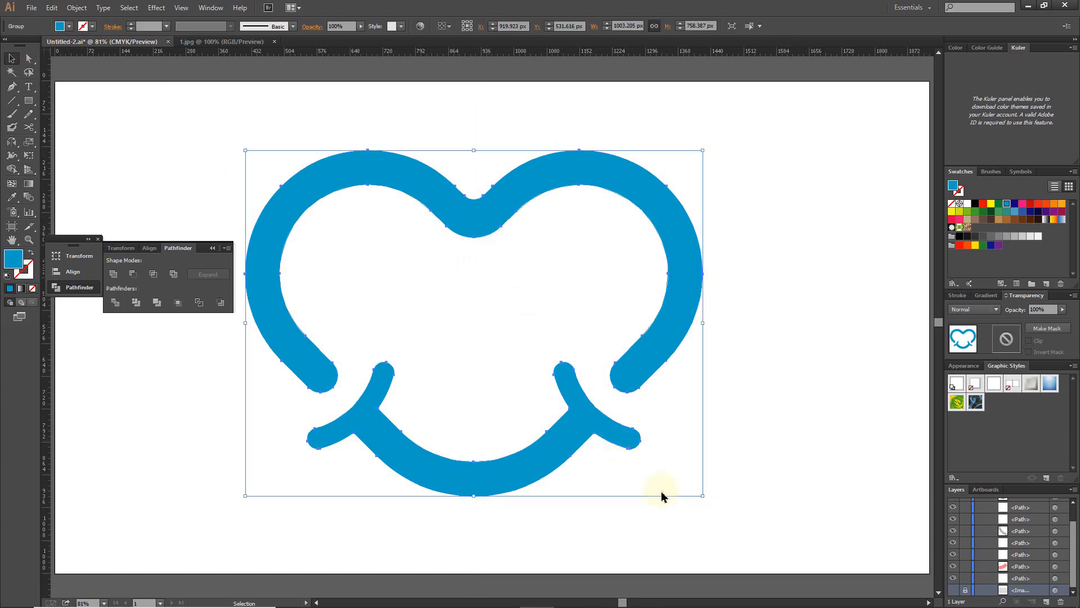
left_click_drag(704, 498, 395, 270)
left_click_drag(370, 222, 516, 300)
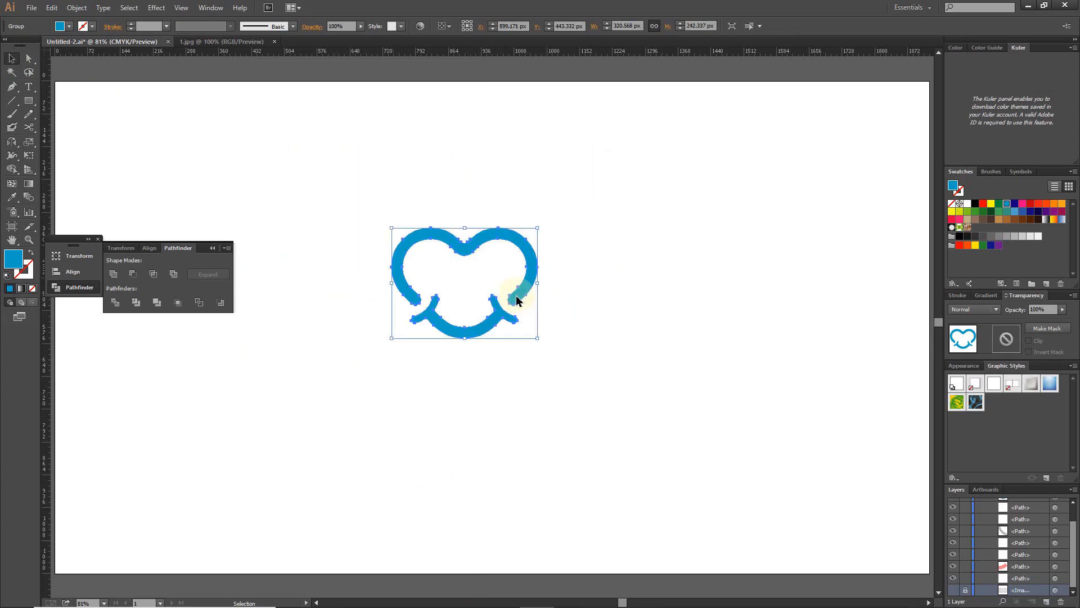
Step: Add the point text "Hygge Way" below the logo mark
left_click(29, 86)
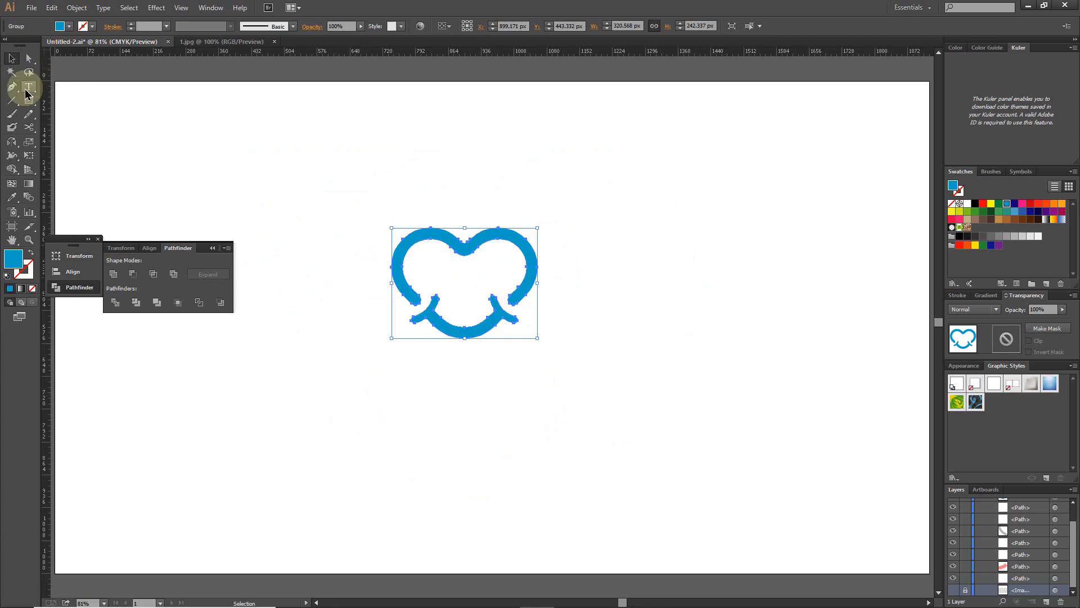
left_click(382, 402)
type("Hygg")
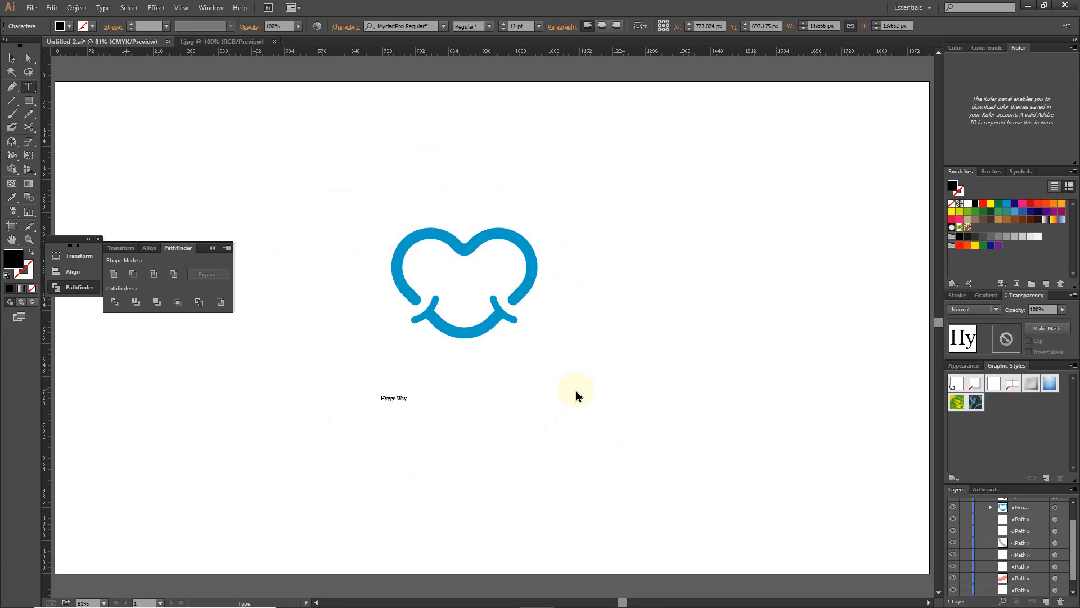
type("e Way")
Step: Enlarge the "Hygge Way" text to about 131 pt and place it just below the logo mark
left_click(12, 58)
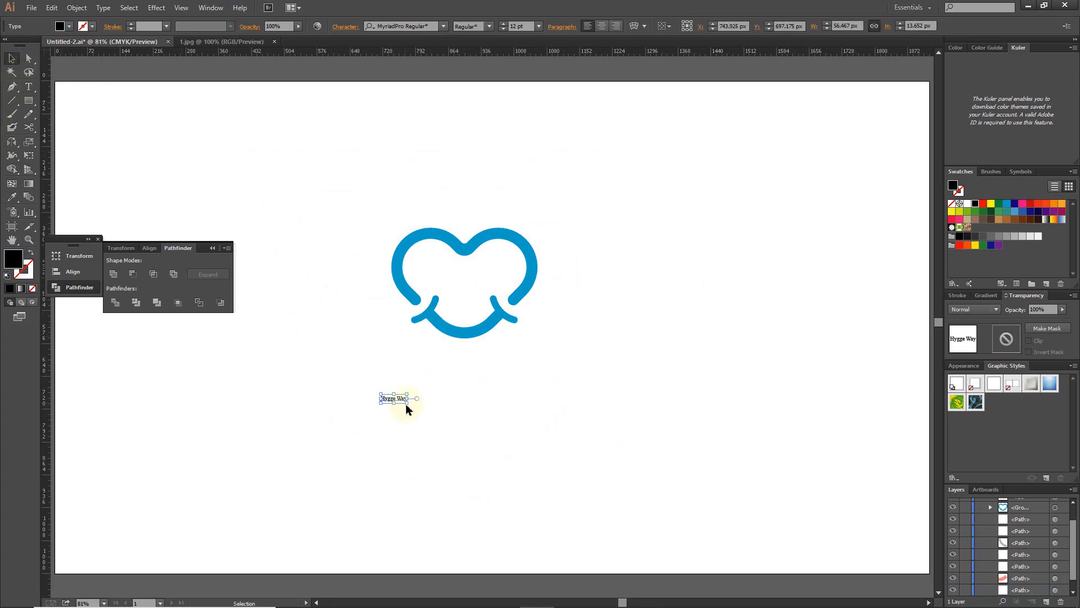
left_click_drag(406, 403, 579, 487)
left_click_drag(559, 434, 439, 350)
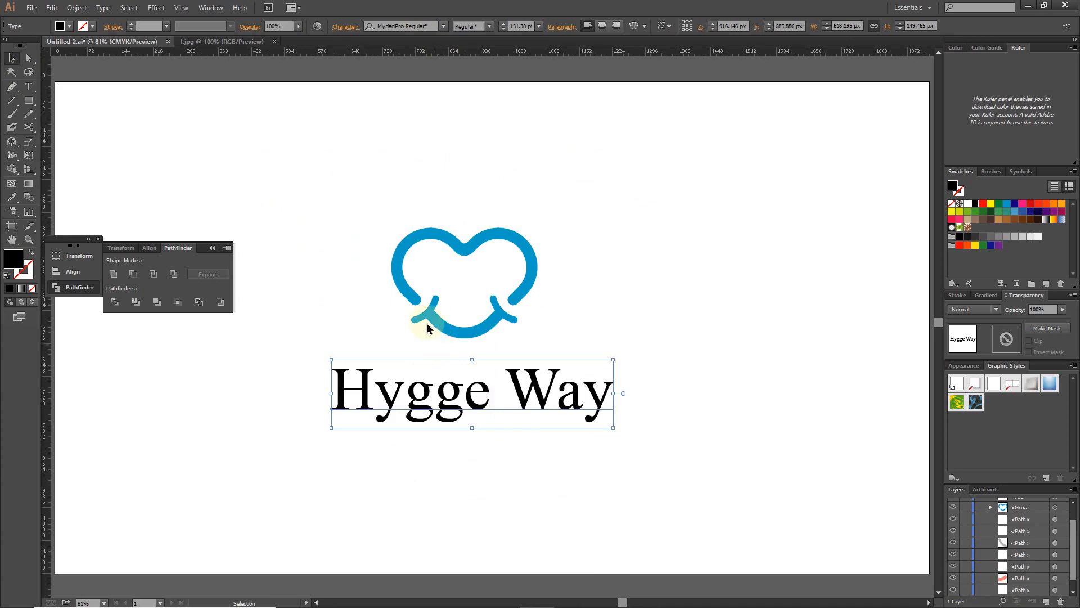
Step: Set the font of the "Hygge Way" text to Alice
left_click(420, 29)
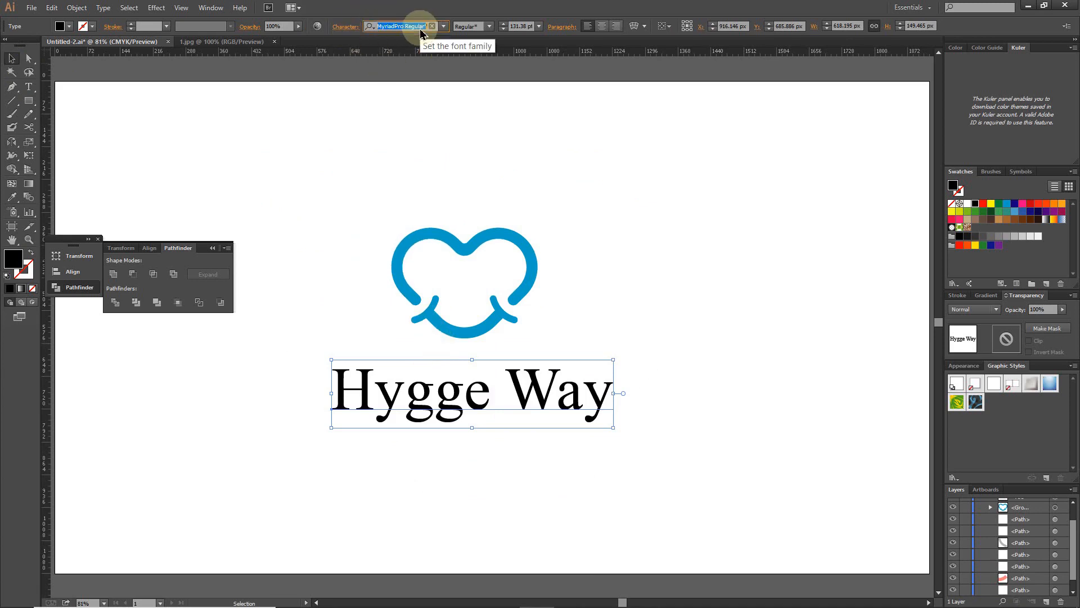
type("Alice")
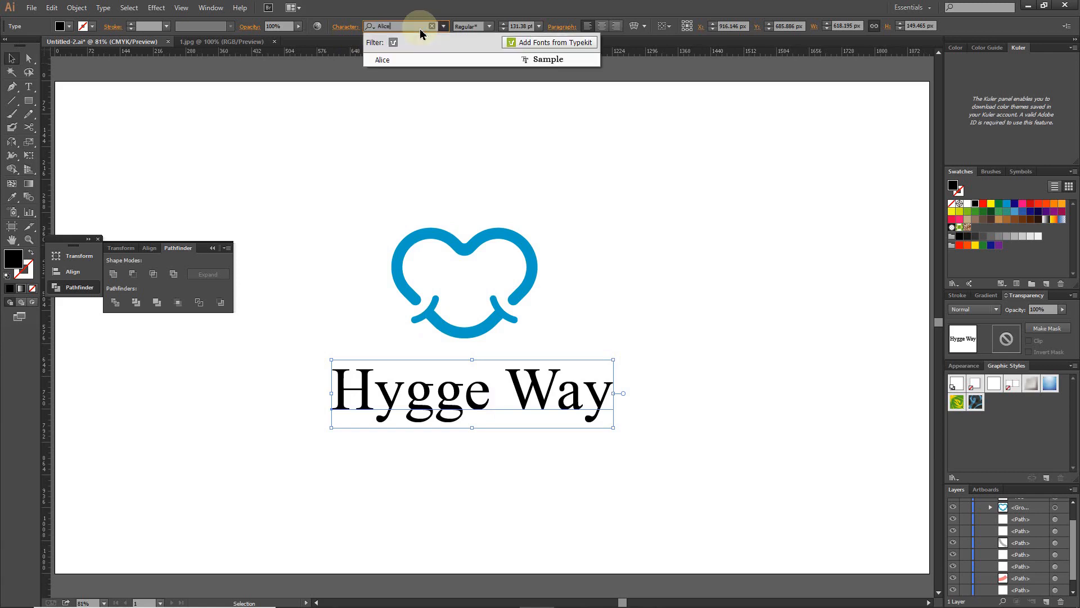
left_click(423, 66)
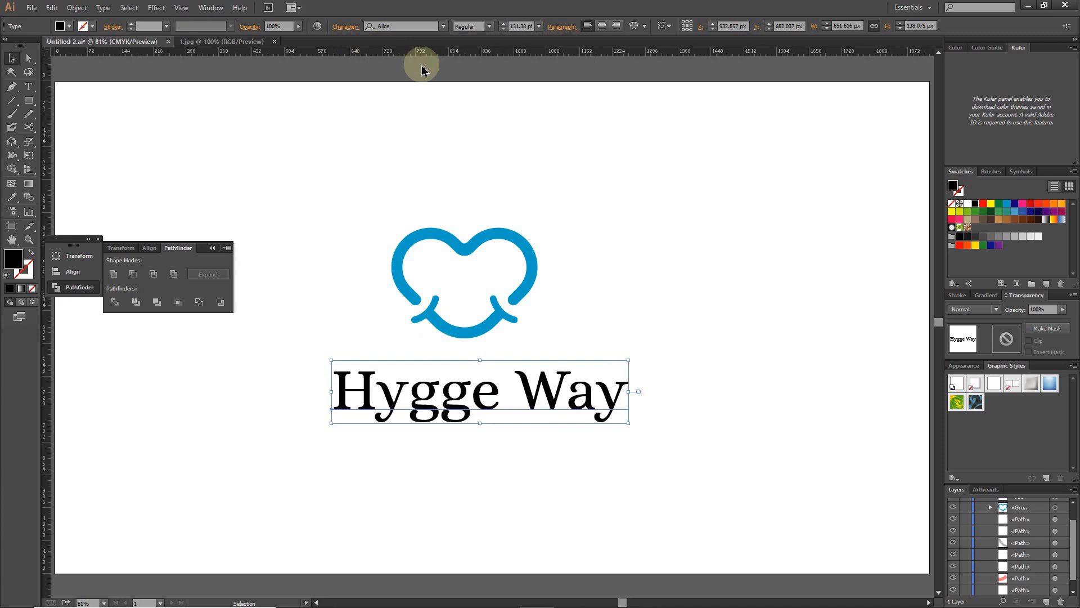
Step: Select the logo mark together with the "Hygge Way" text, align their horizontal centres and deselect them
left_click(487, 357)
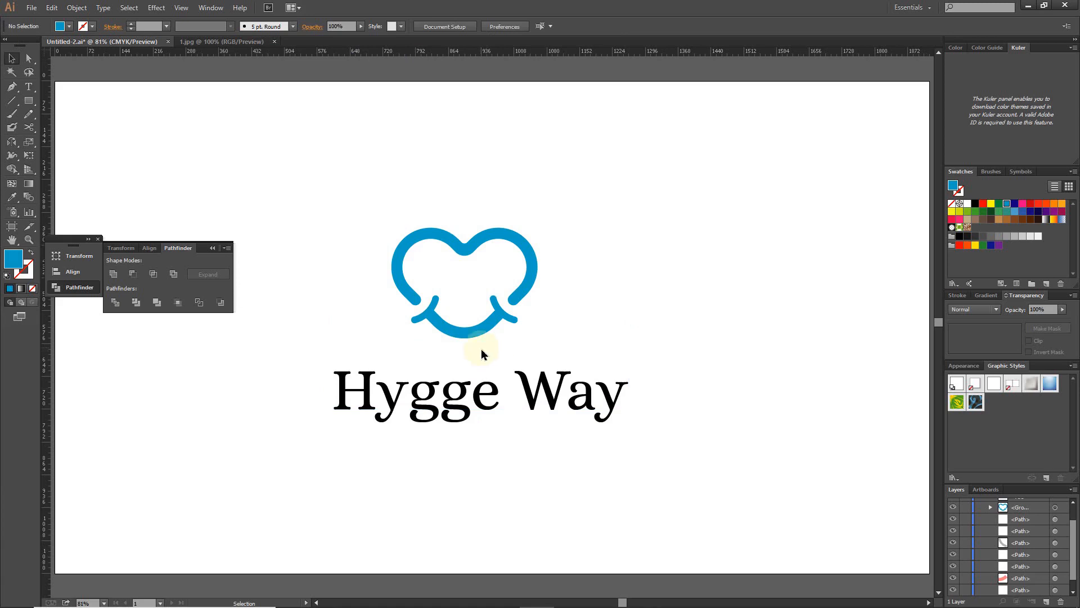
left_click_drag(719, 196, 310, 458)
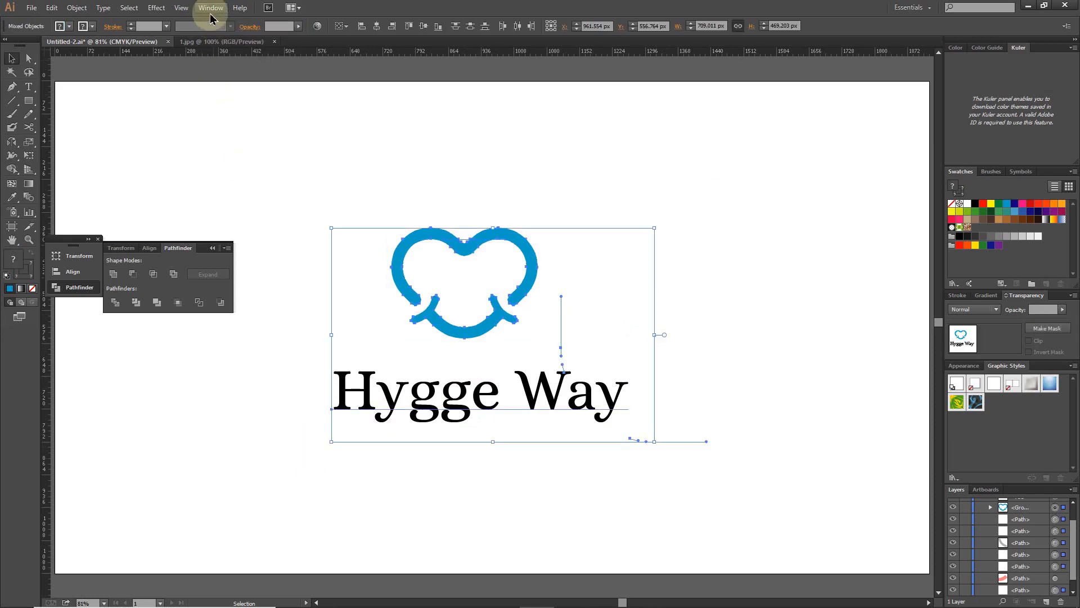
left_click(151, 248)
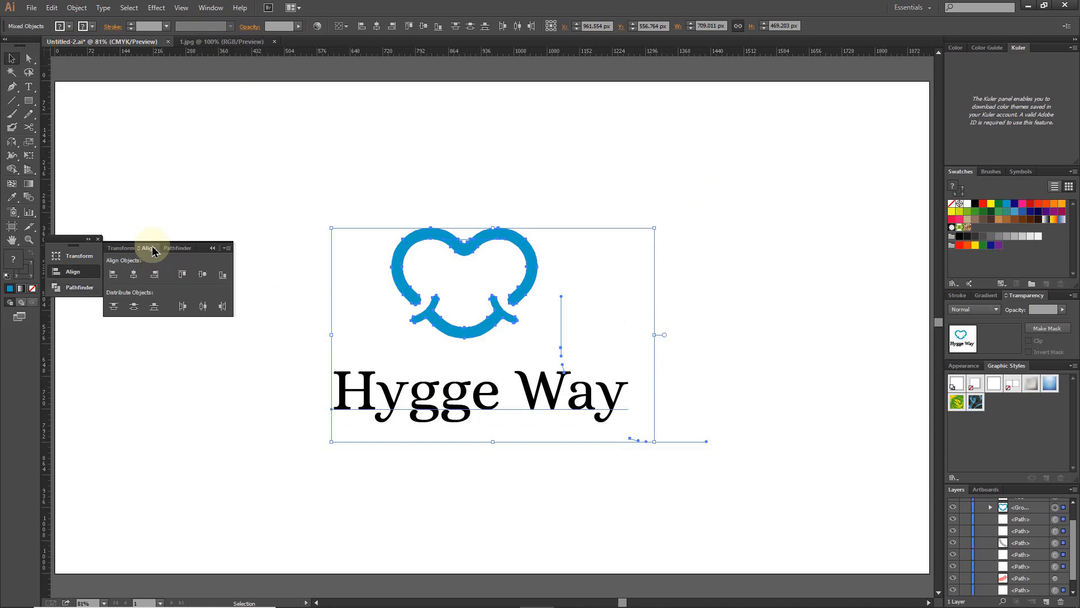
left_click(135, 276)
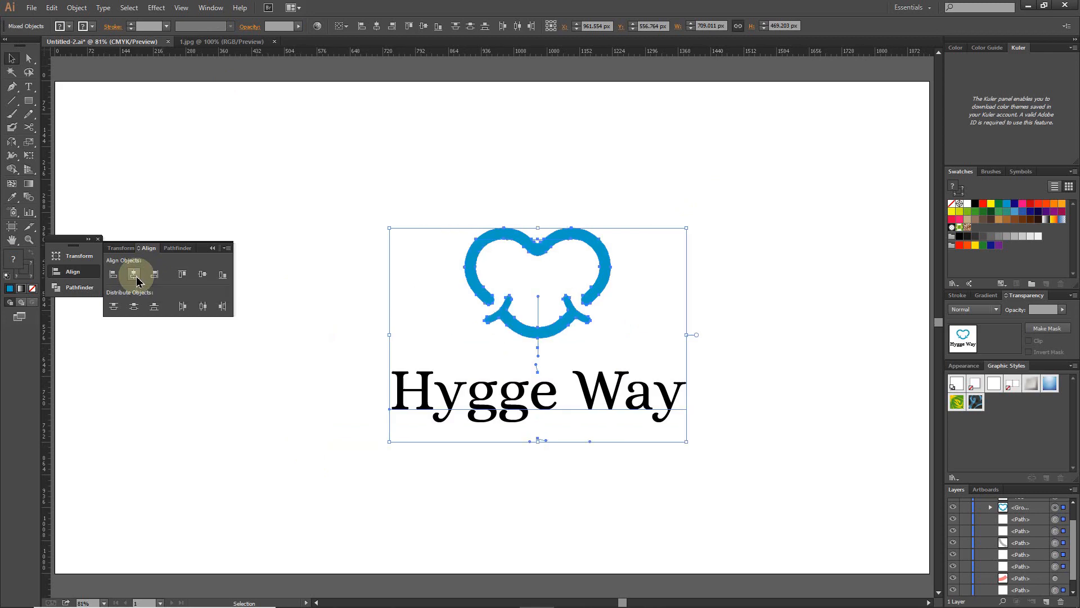
left_click(594, 353)
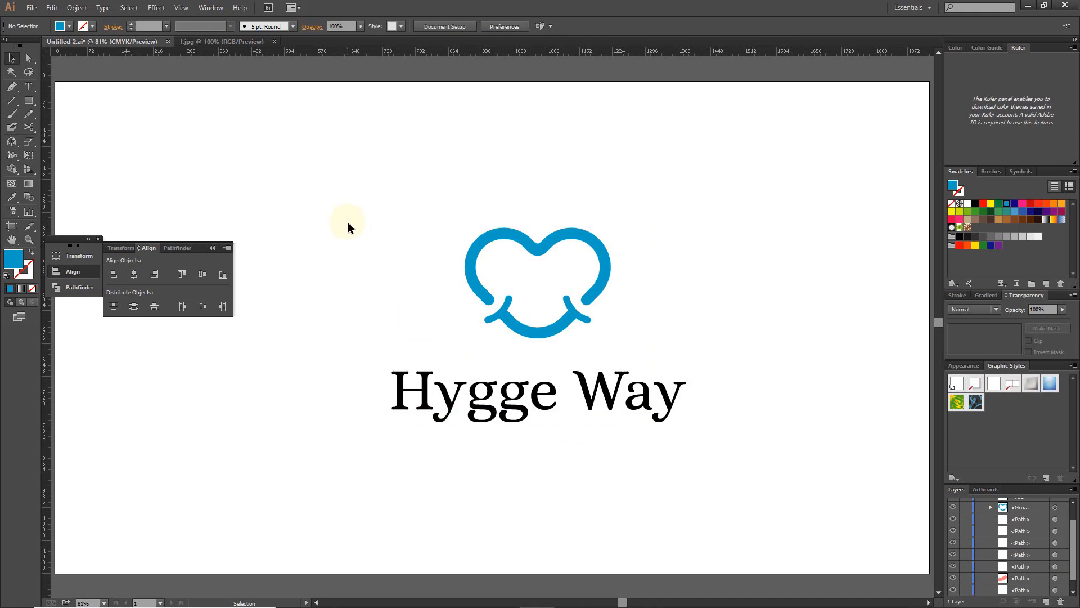
Step: Select the logo mark and the "Hygge Way" text, centre them horizontally relative to the artboard using Align to Artboard and deselect them
key("ctrl+a")
left_click(322, 169)
left_click_drag(313, 162, 803, 497)
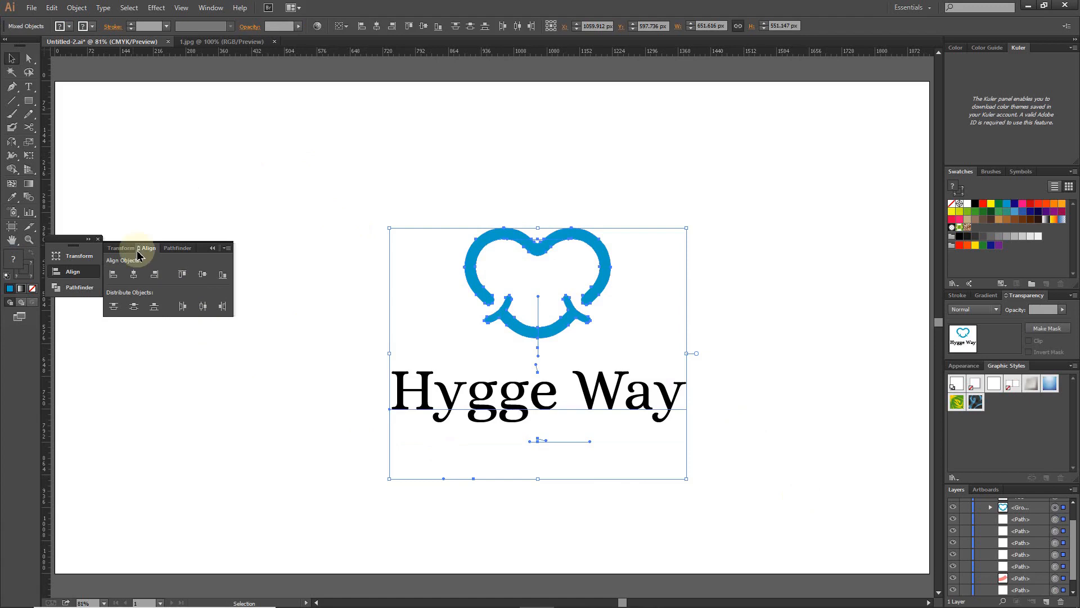
left_click(228, 248)
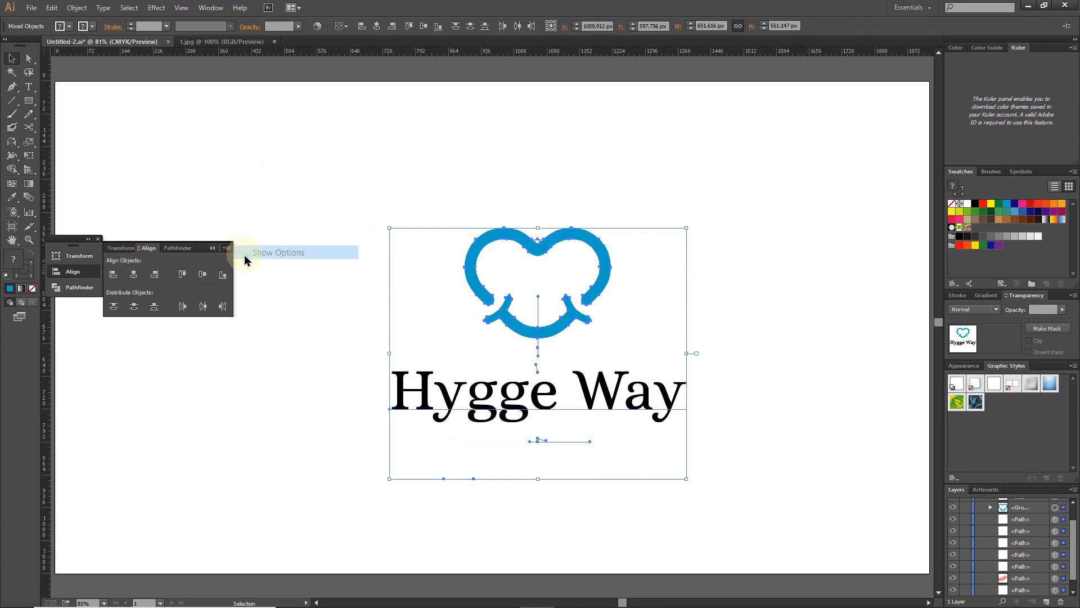
left_click(245, 252)
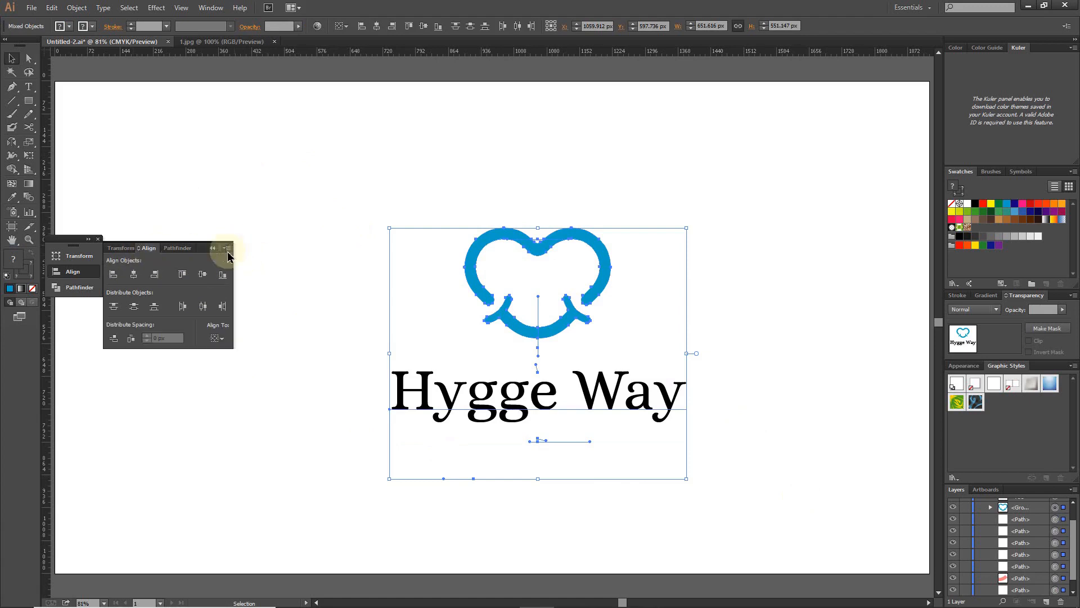
left_click(217, 338)
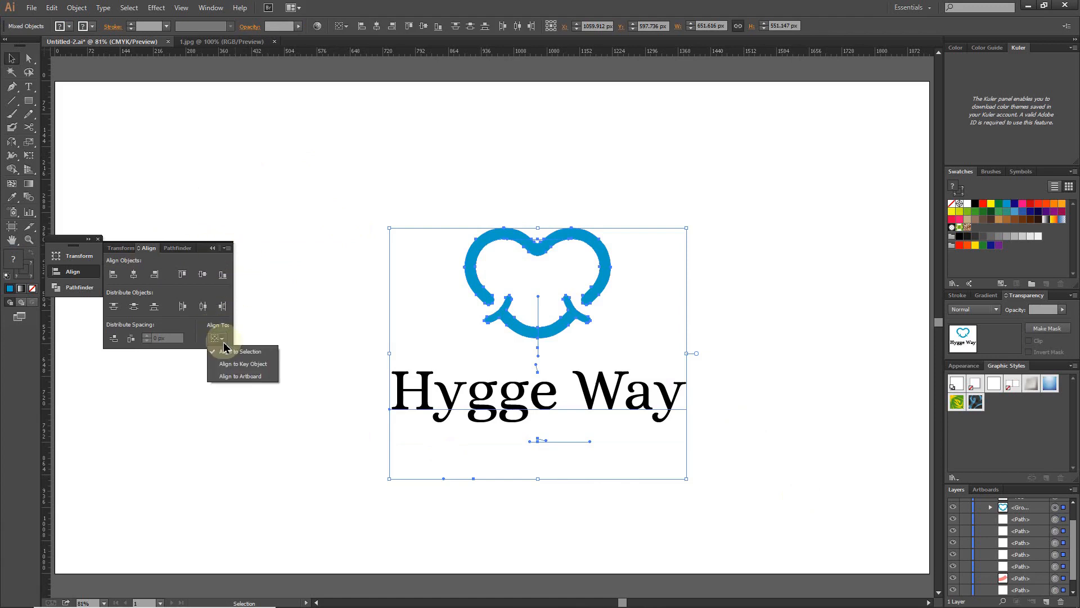
left_click(238, 375)
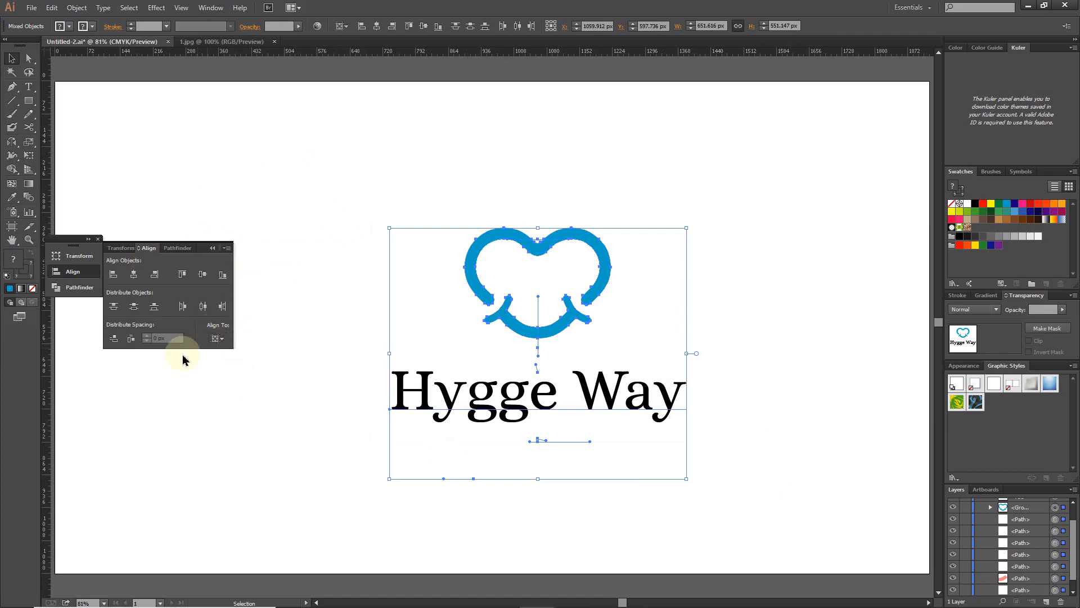
left_click(134, 274)
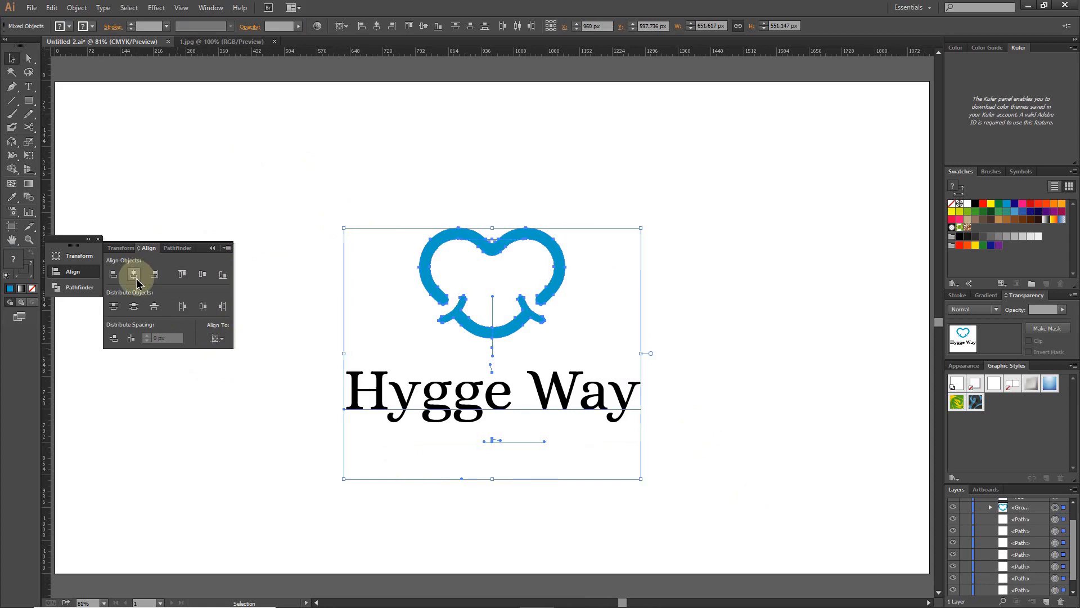
left_click(104, 187)
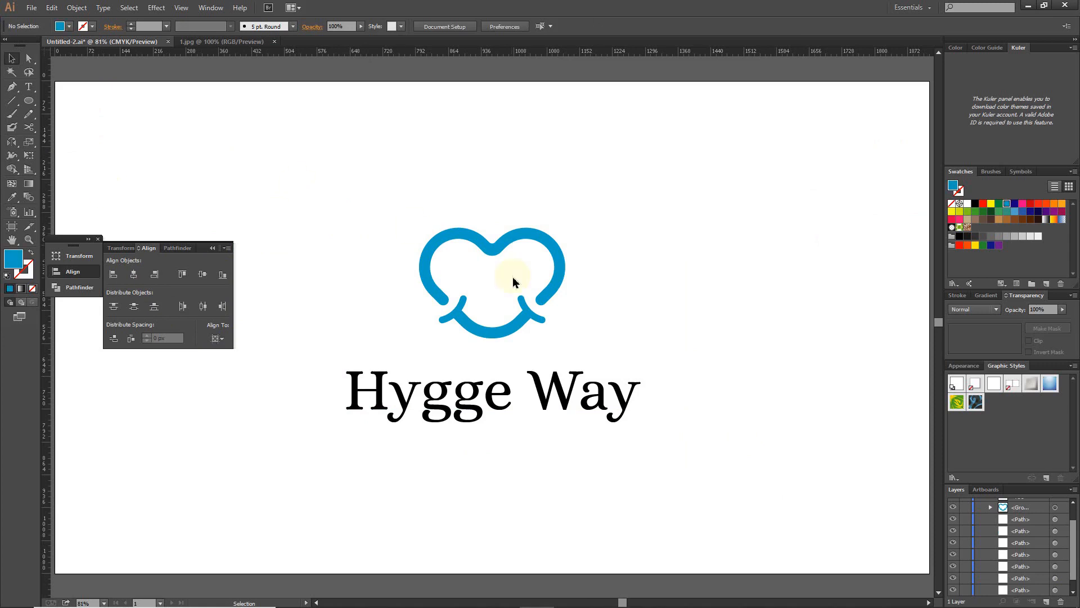
Step: Set the fill colour of the logo mark to hex ff9955
left_click(499, 256)
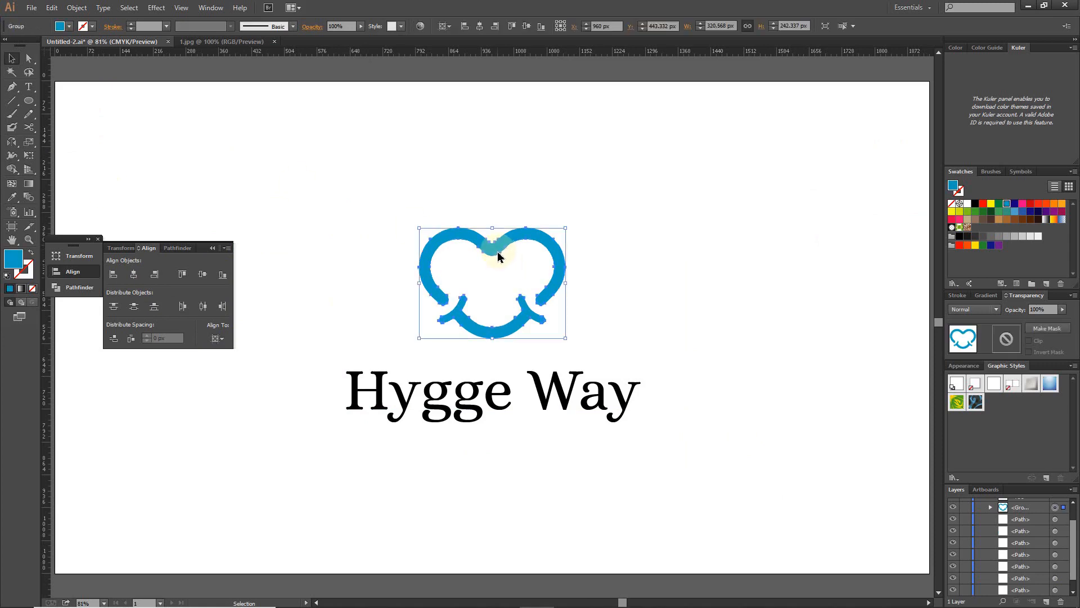
double_click(12, 262)
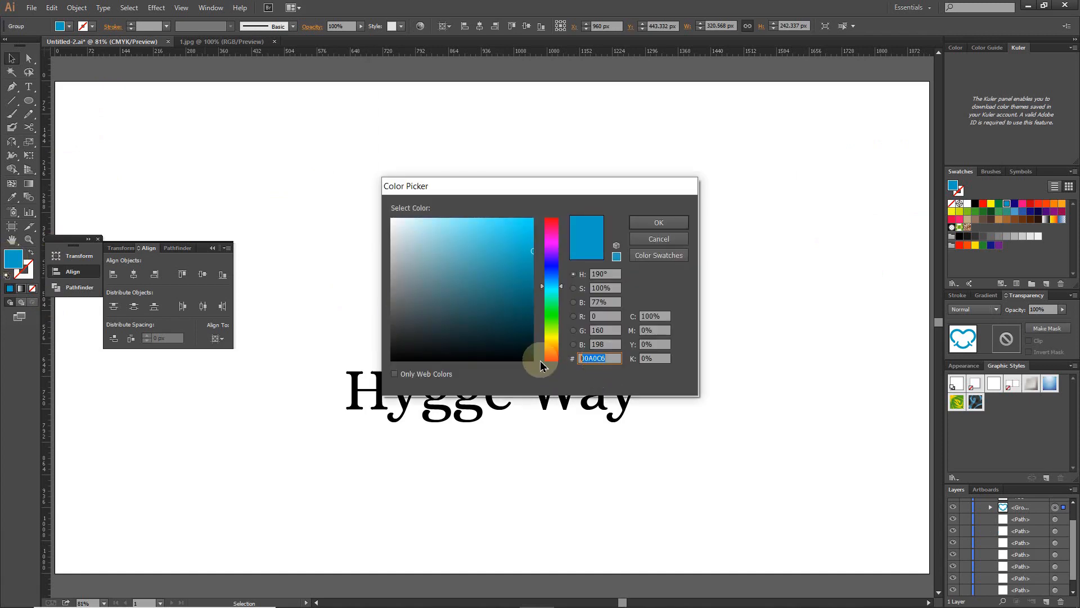
type("ff9955")
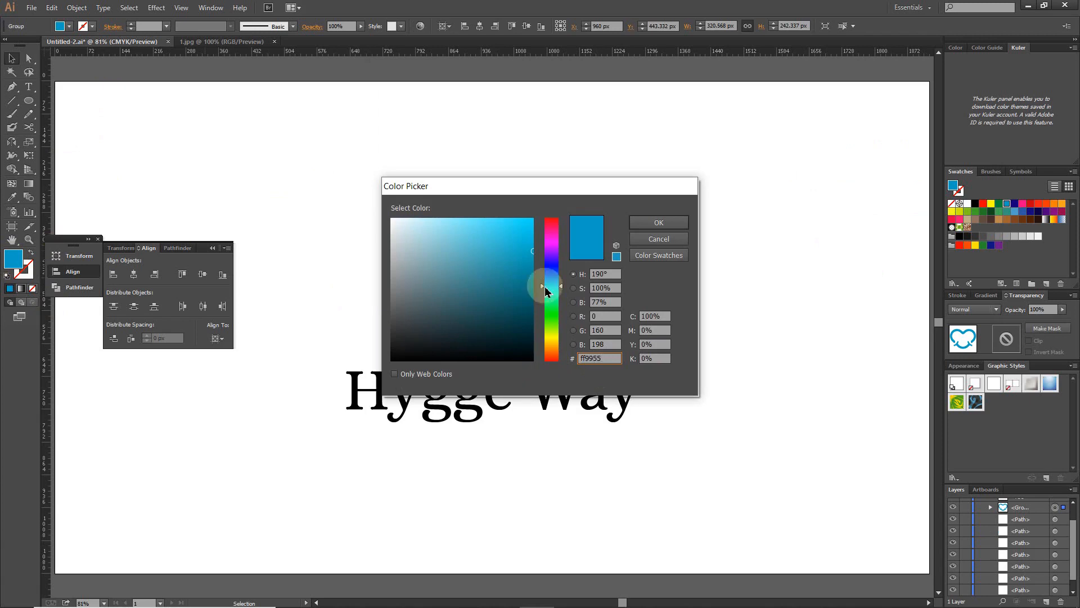
left_click(683, 222)
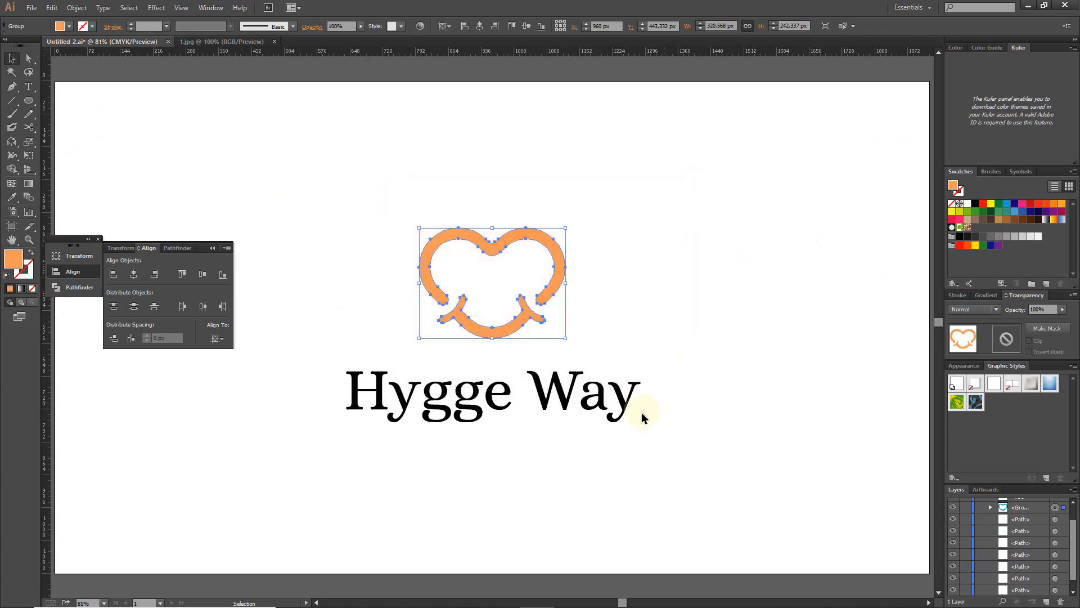
Step: Set the fill colour of the "Hygge Way" text to hex 77695e
left_click(482, 397)
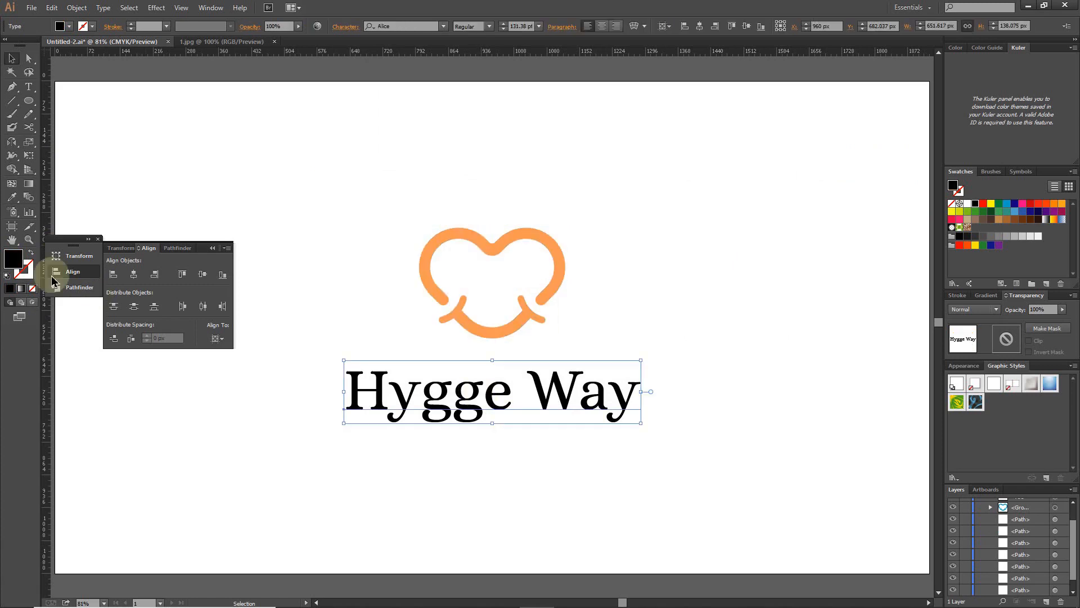
left_click(14, 262)
double_click(15, 262)
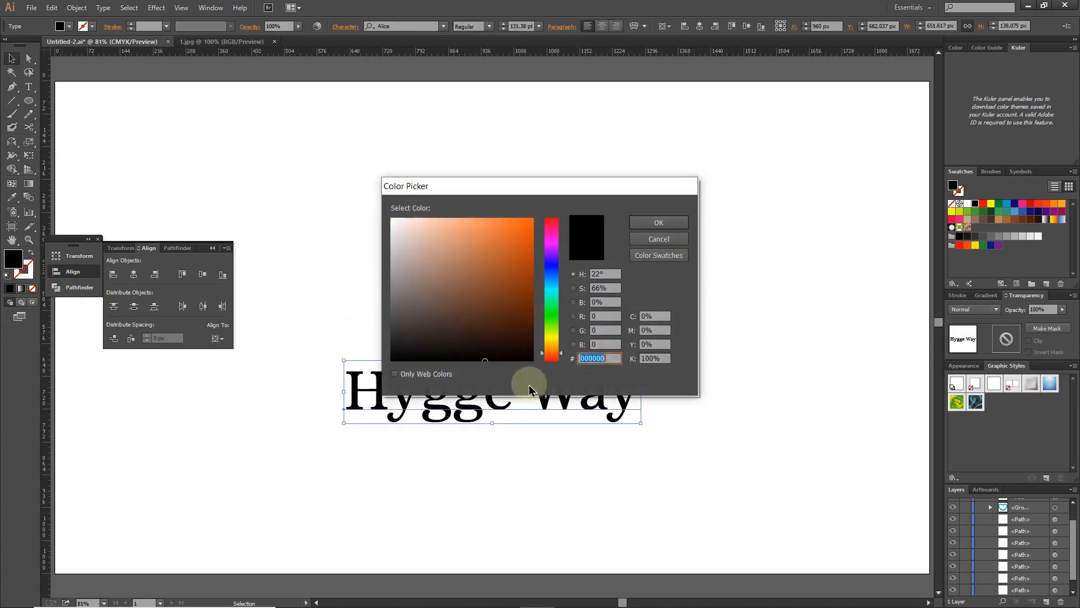
type("7")
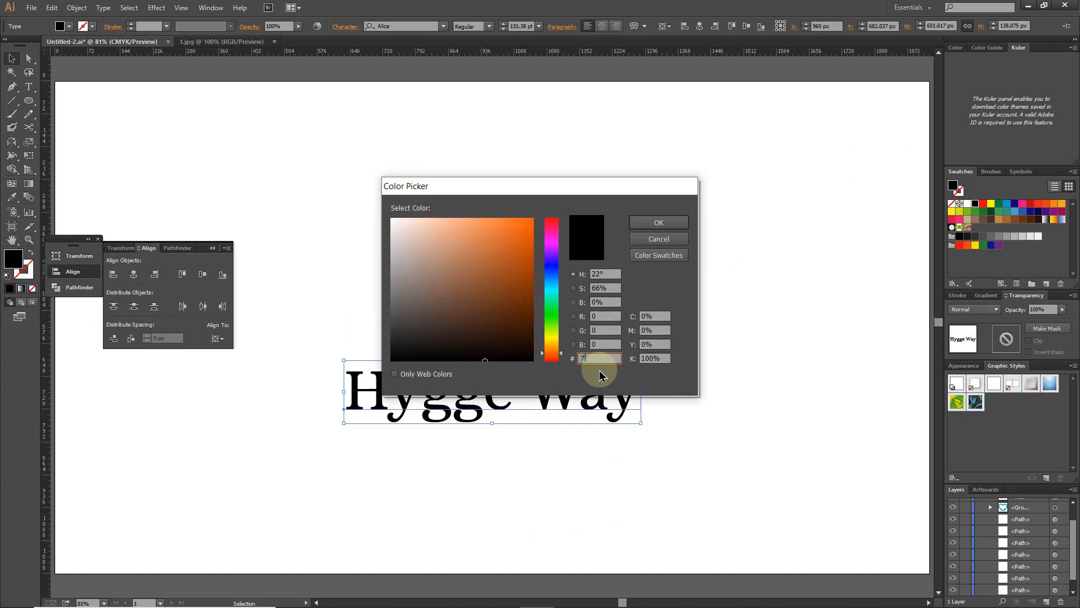
type("7695e")
left_click(659, 222)
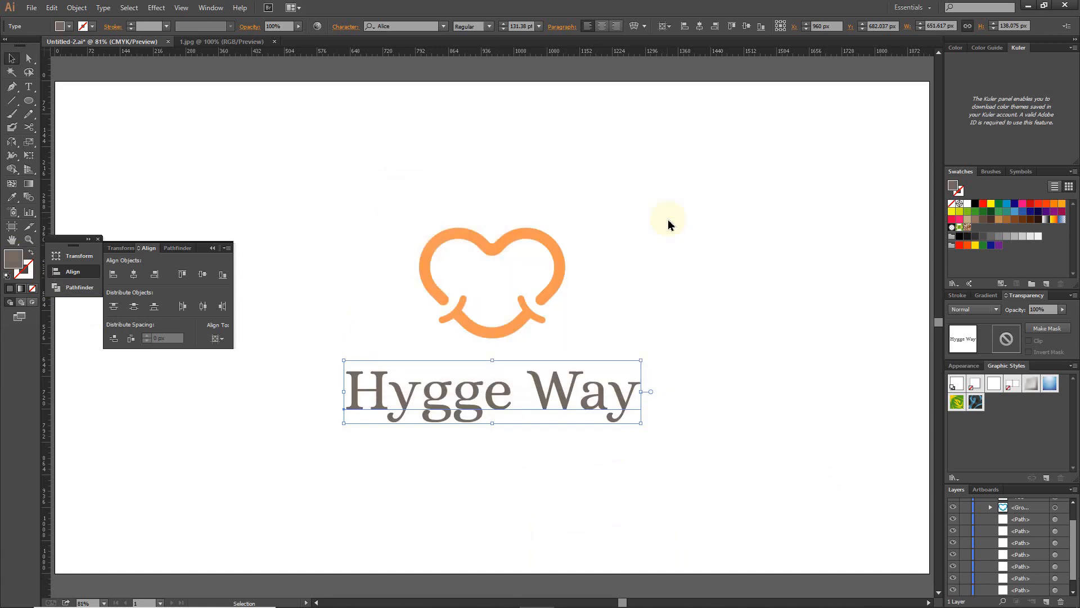